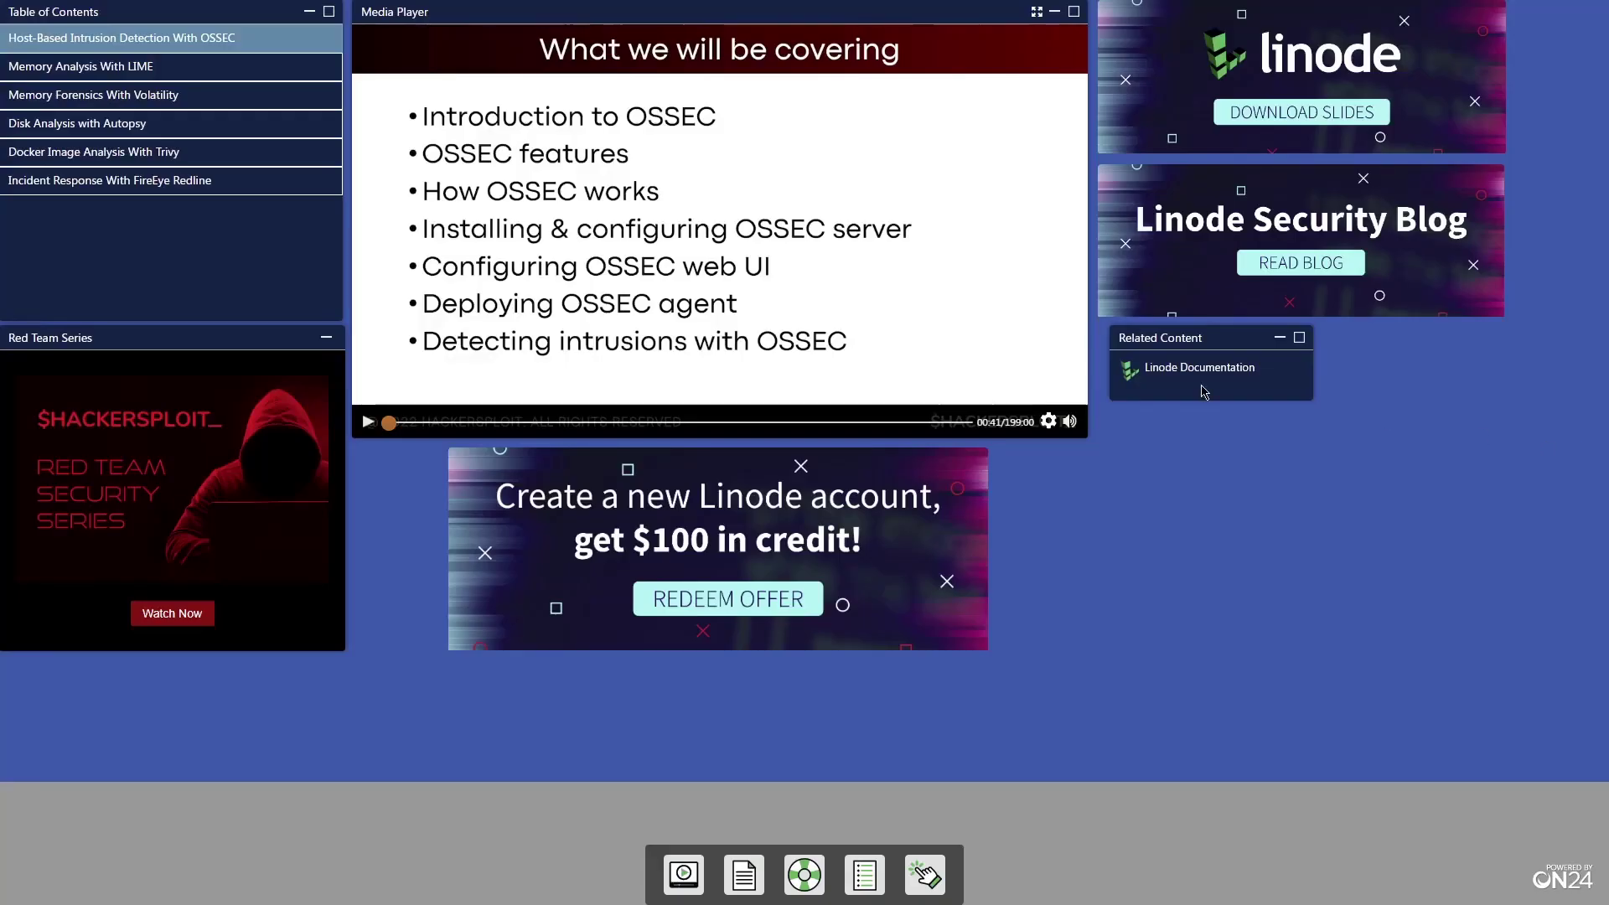
Jump the webcast through Memory Analysis With LIME and Memory Forensics With Volatility to Disk Analysis with Autopsy
click(252, 75)
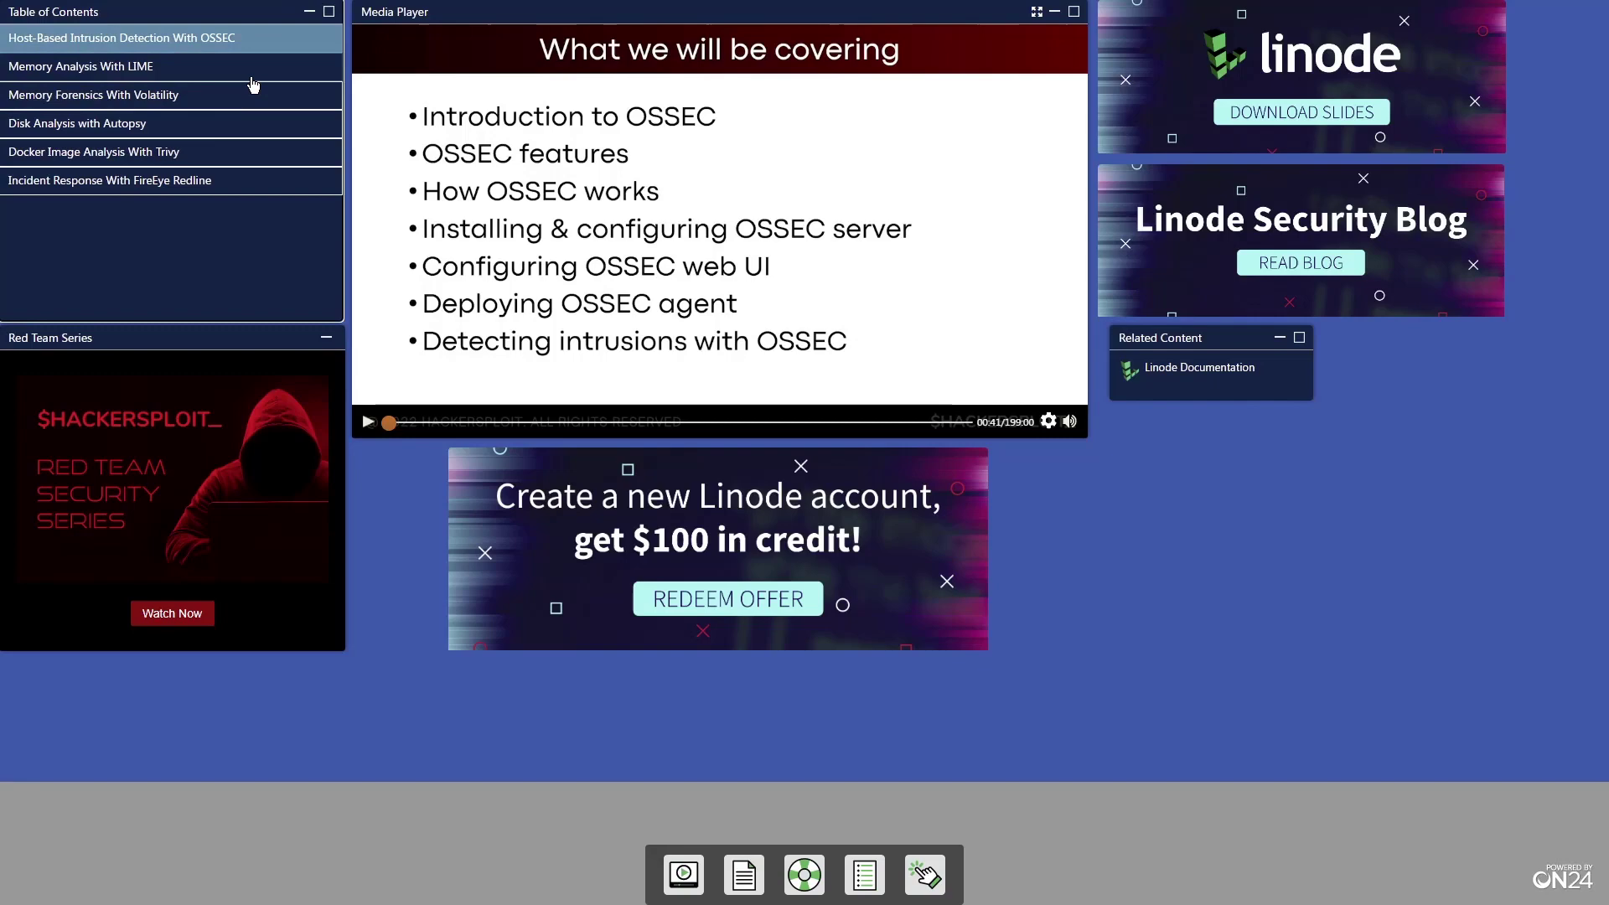
click(248, 102)
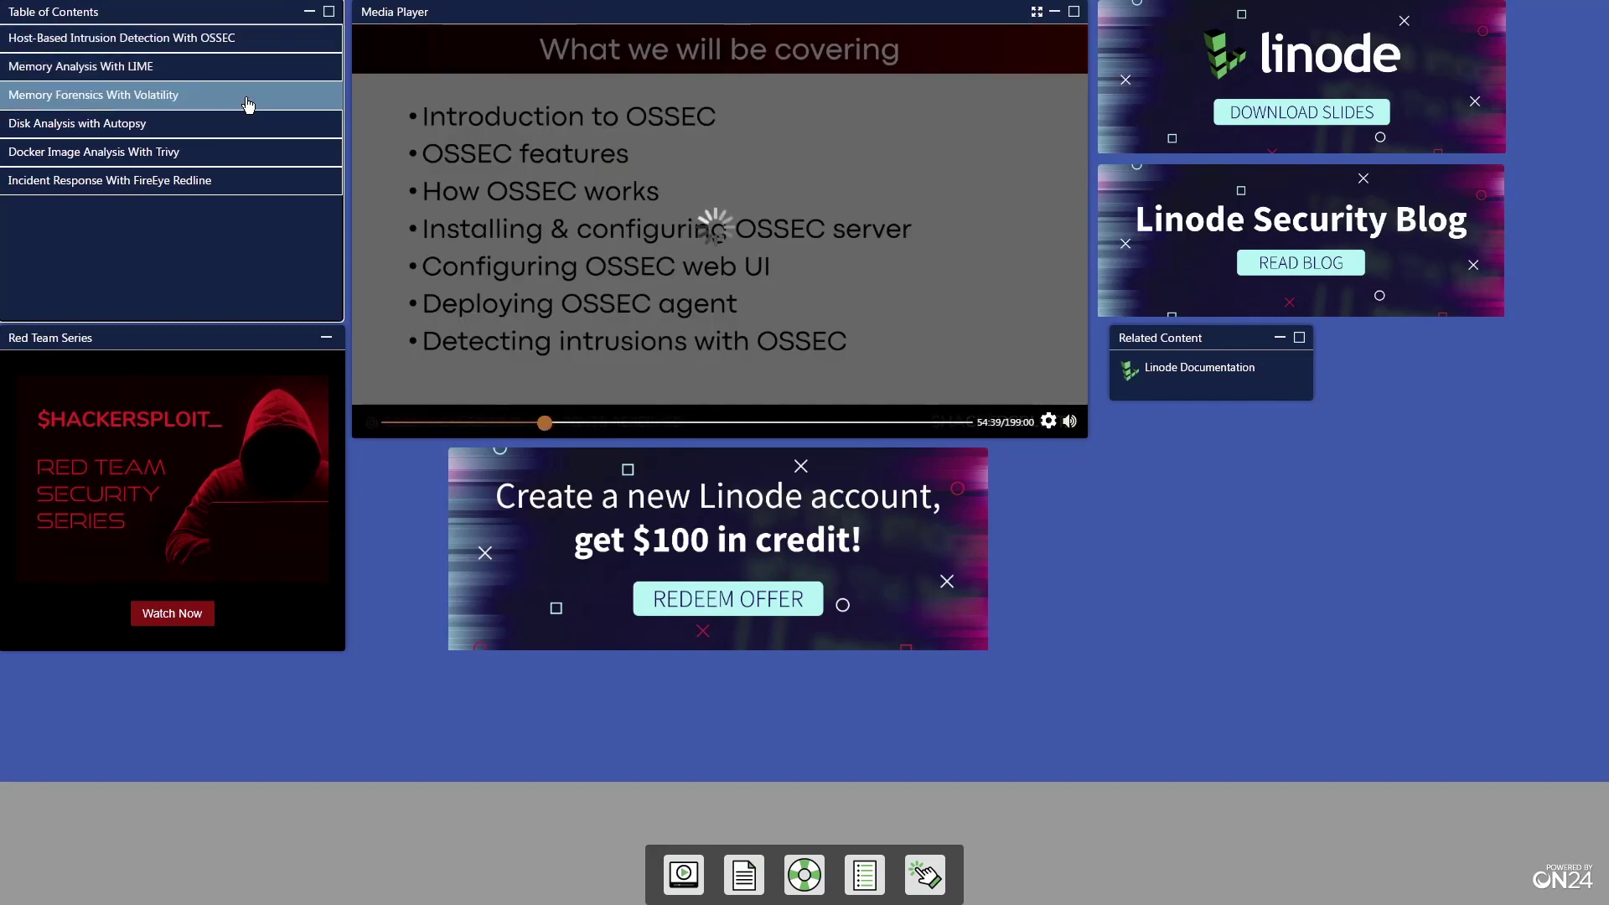
click(246, 121)
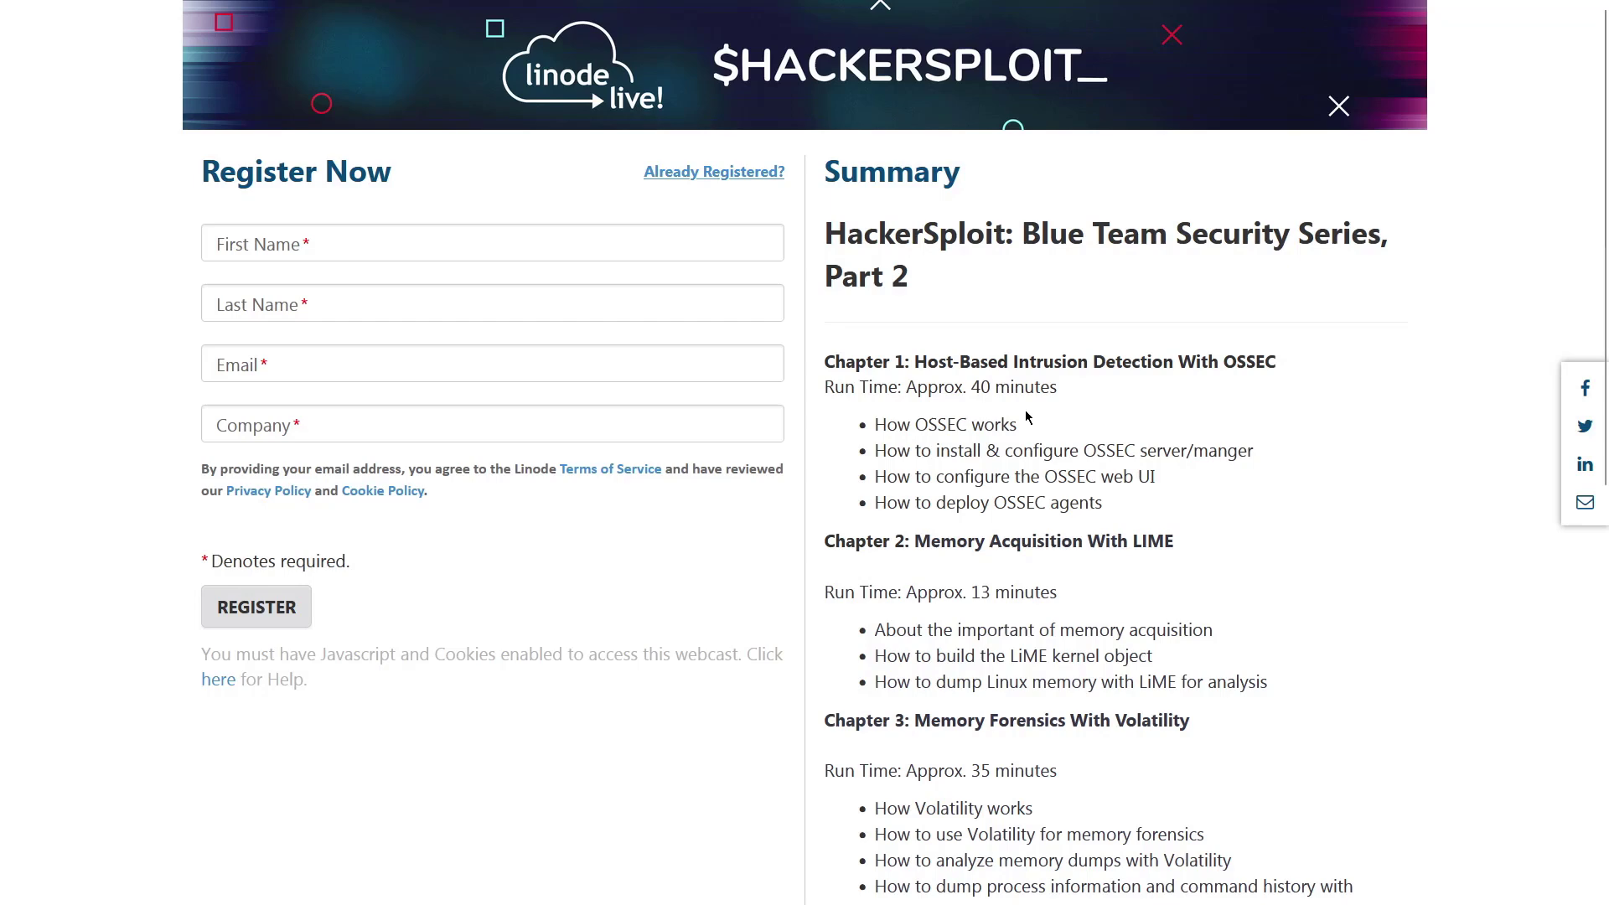
scroll(1027, 417, down, 3)
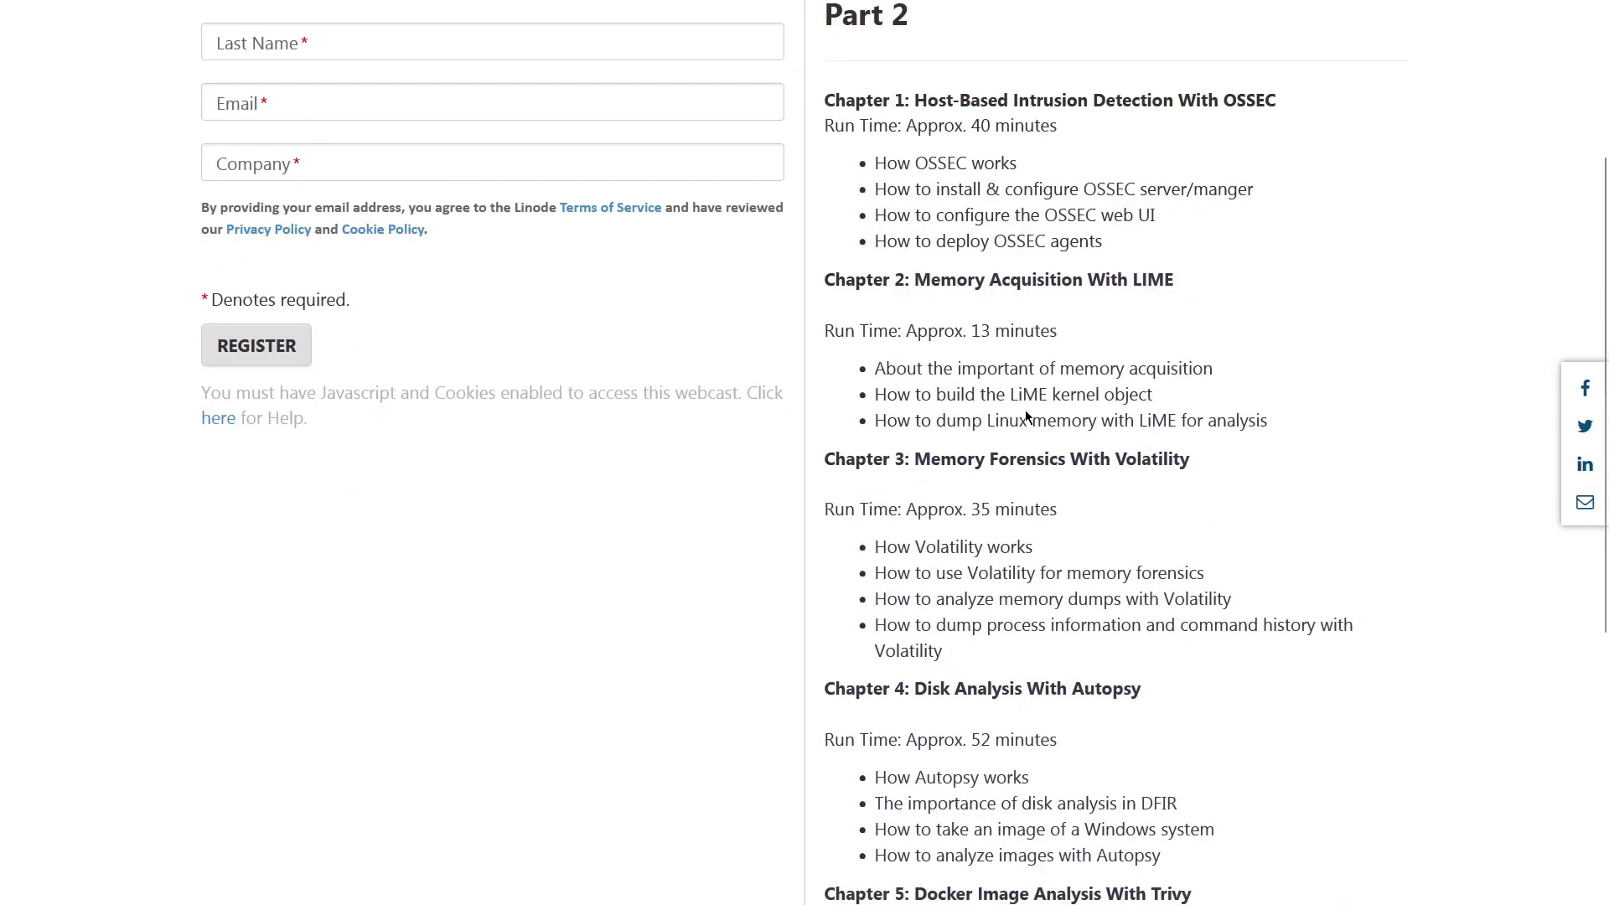
scroll(1024, 411, down, 5)
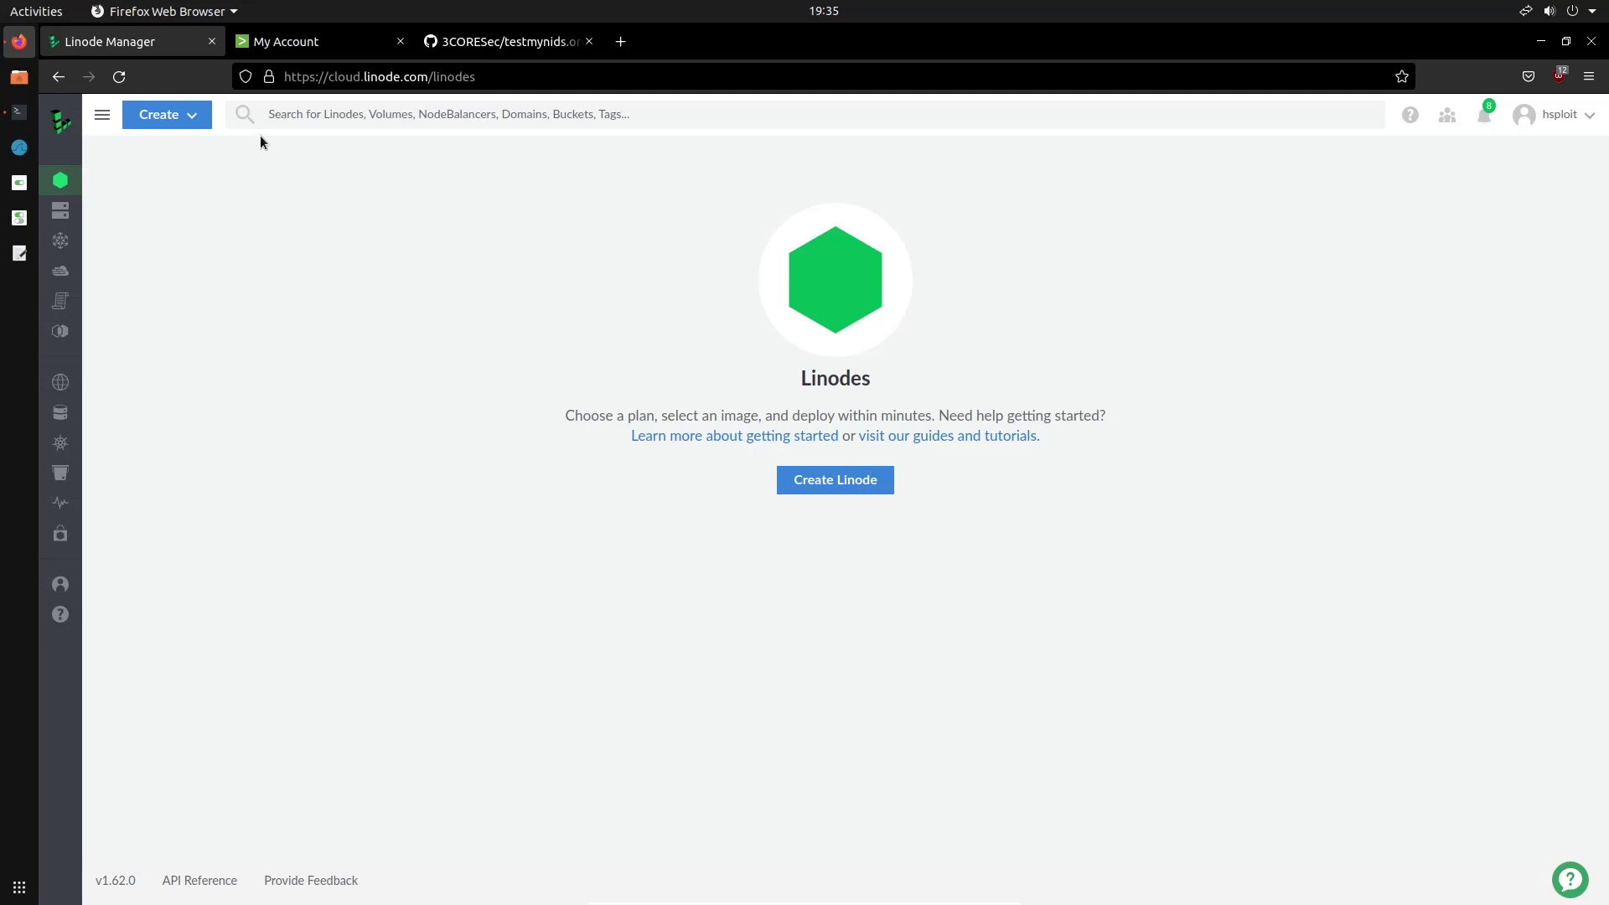
Bring up the Splunk My Account page and expand the avatar's account options menu
click(327, 44)
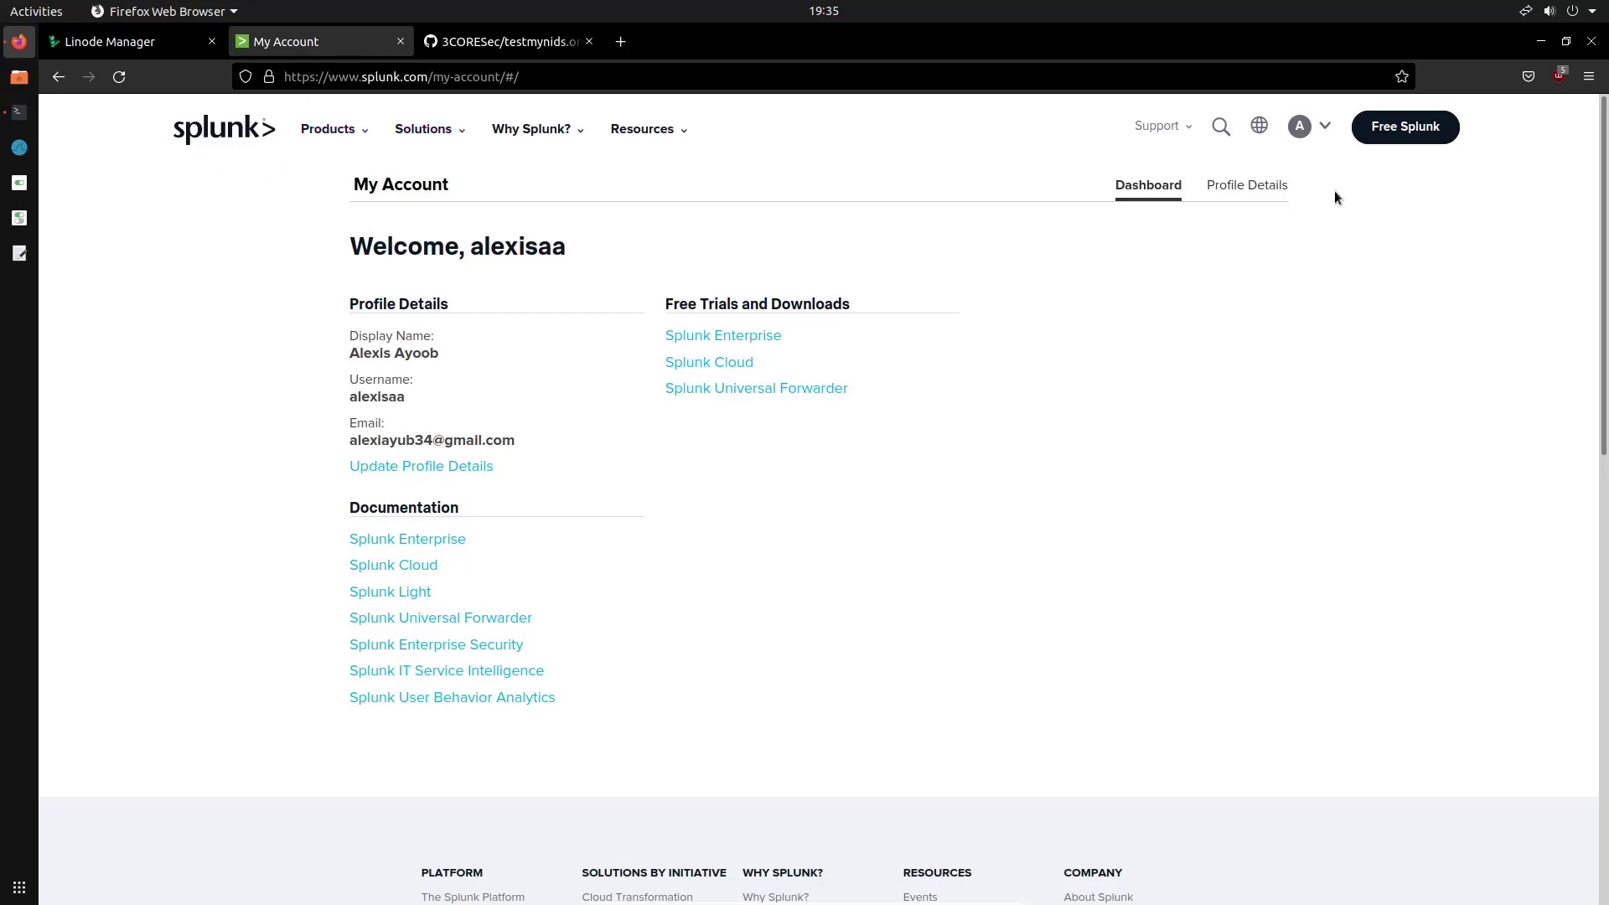
click(1320, 150)
mouse_move(1323, 127)
Switch to the testmynids.org repository and read through the tmNIDS test menu and Included tests table
click(535, 49)
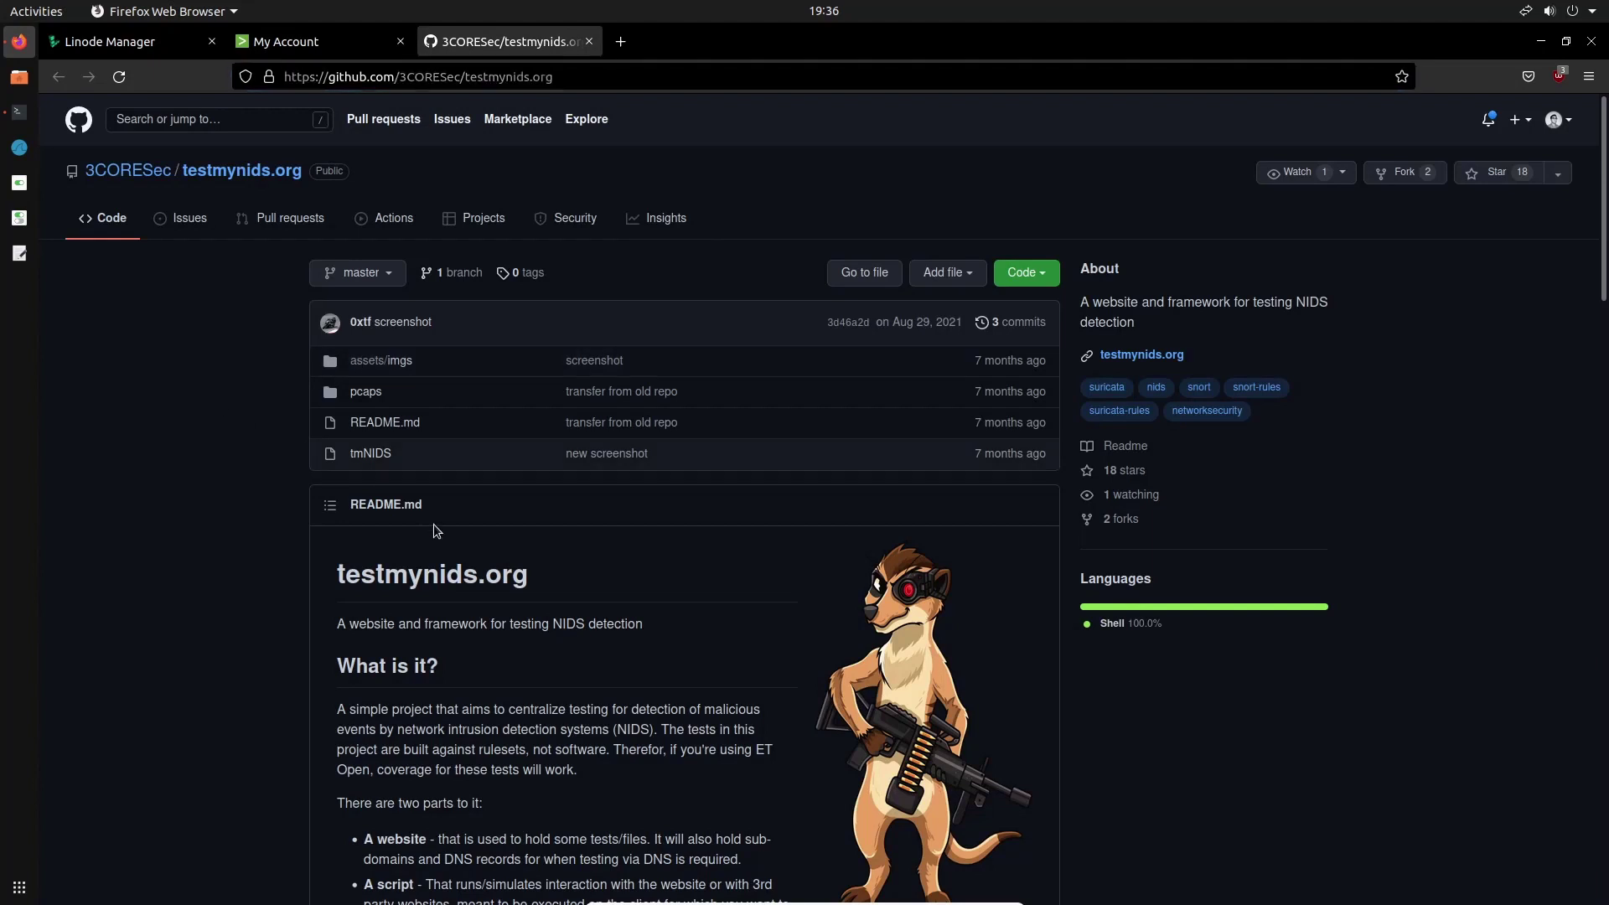
scroll(434, 525, down, 6)
scroll(466, 456, up, 1)
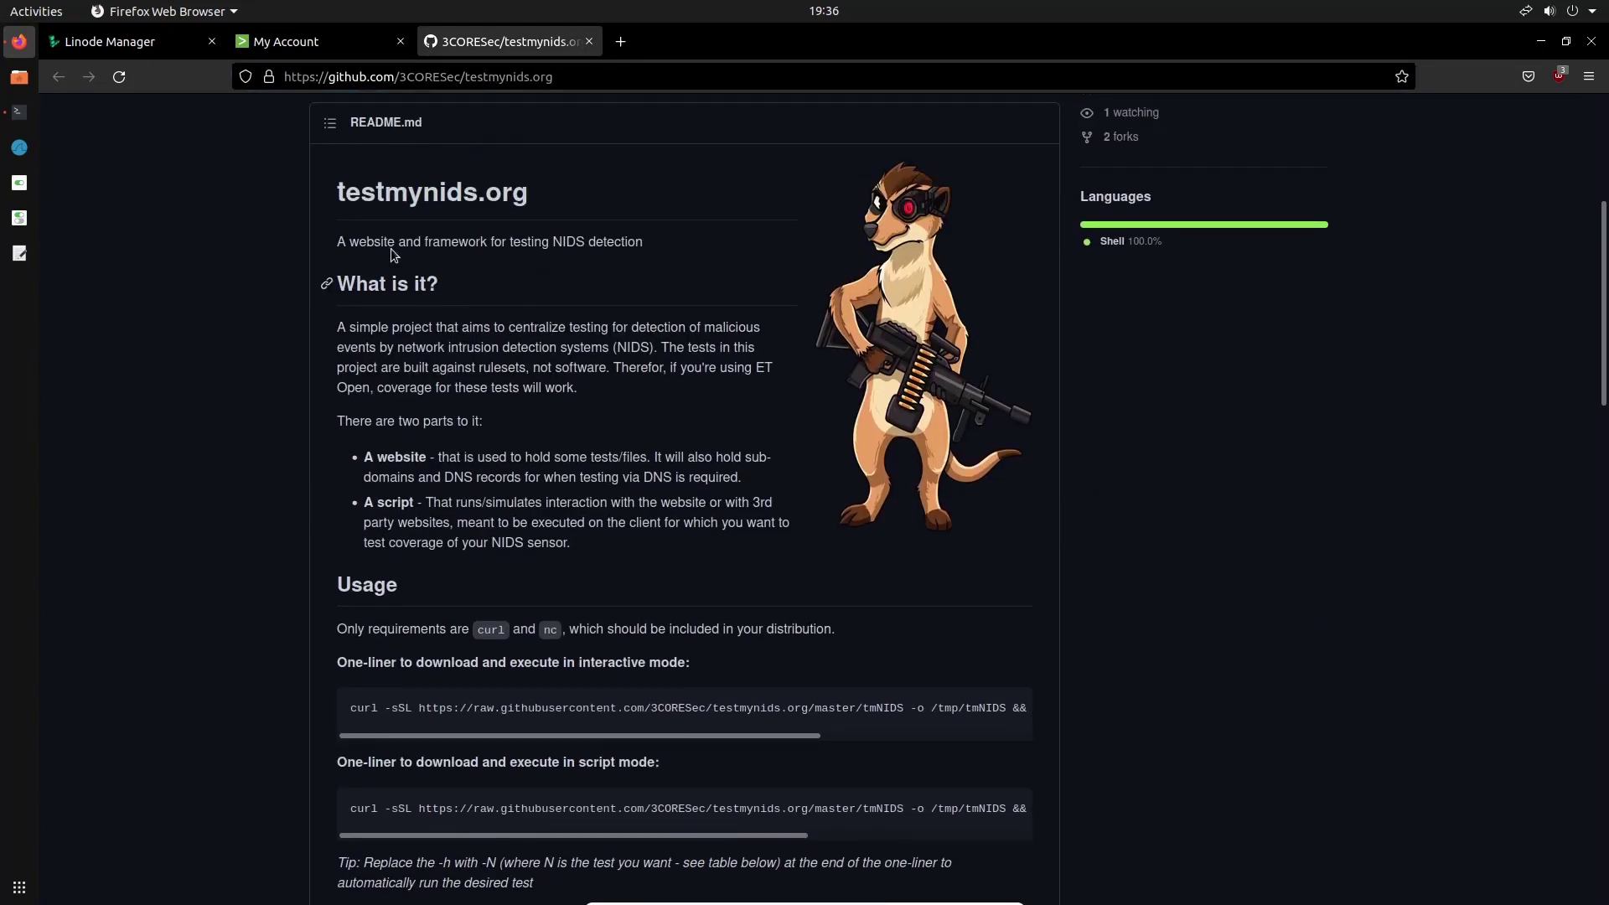
scroll(565, 244, up, 5)
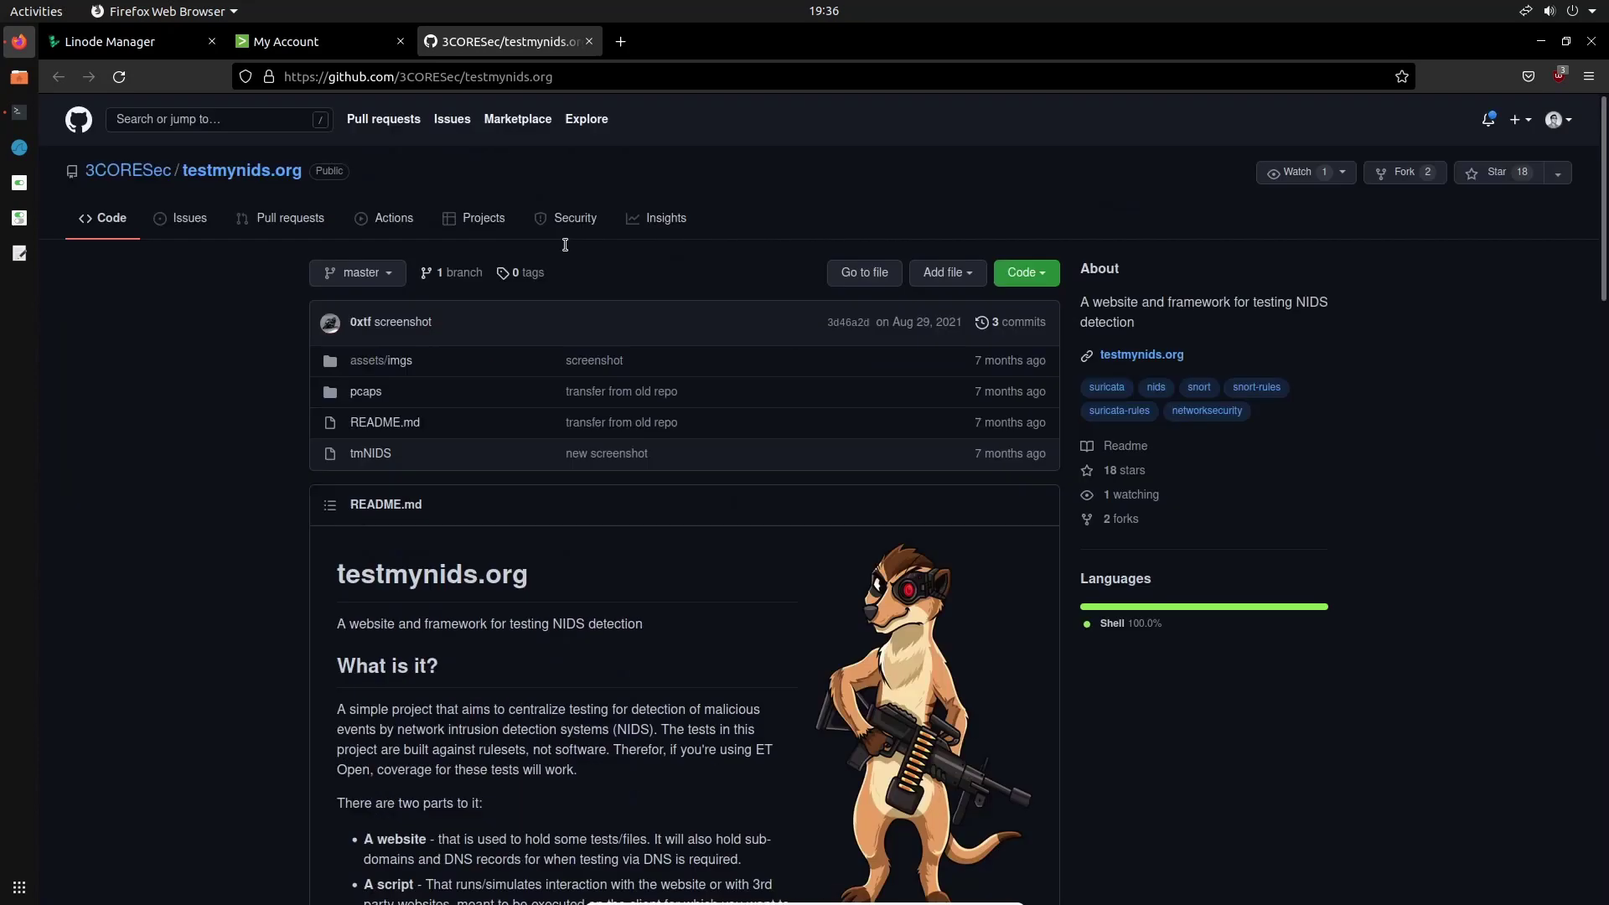
scroll(571, 300, down, 8)
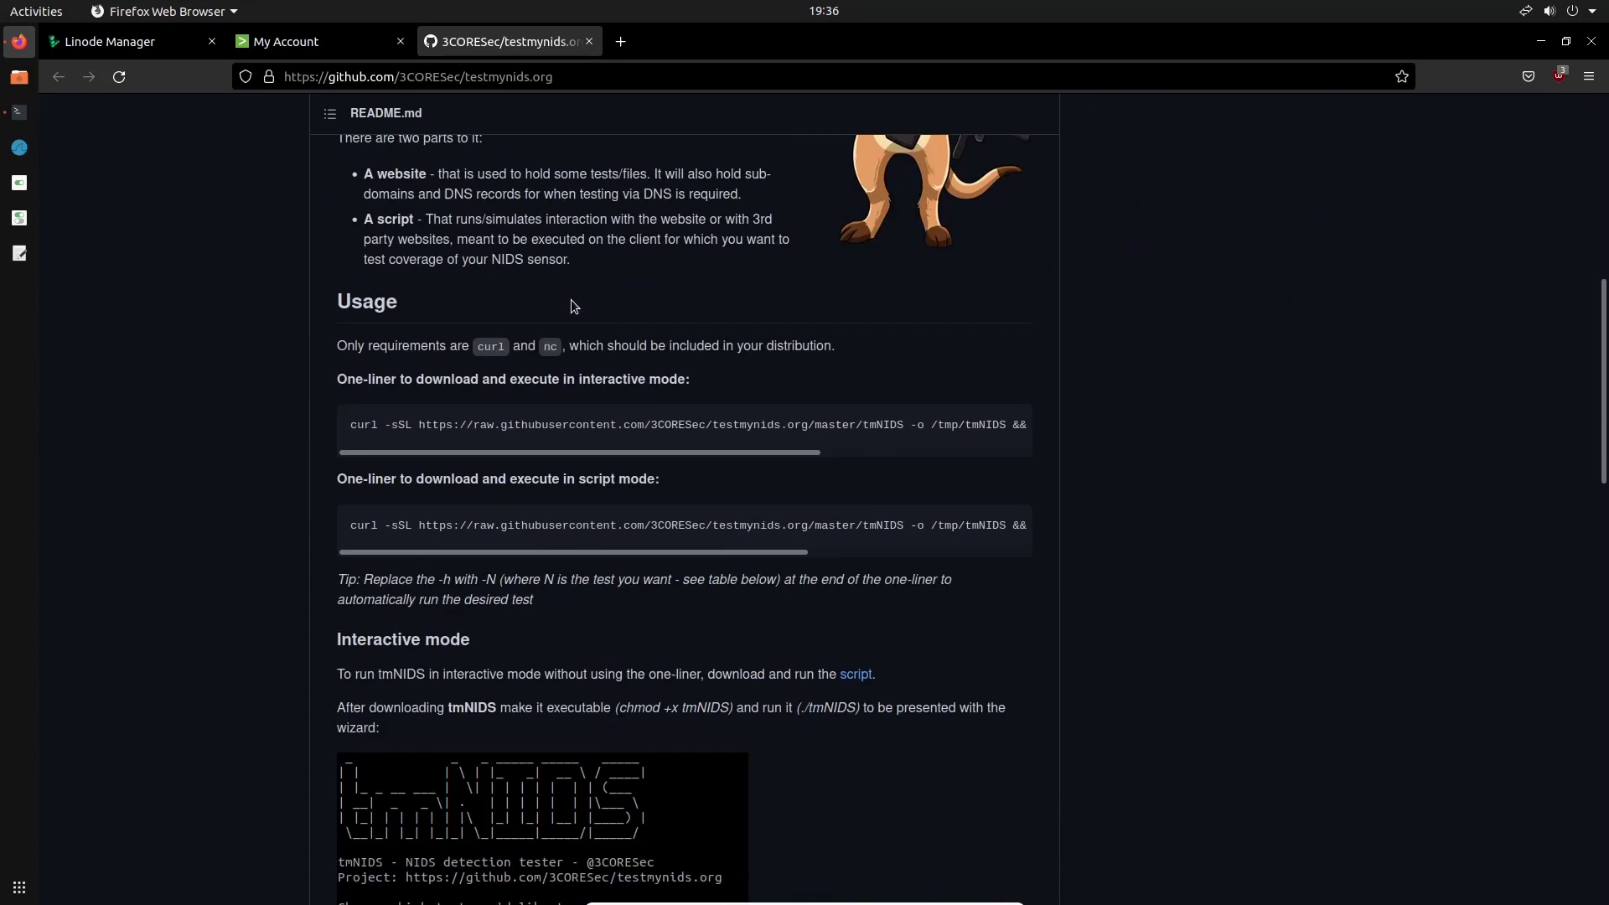
scroll(571, 299, up, 4)
scroll(571, 299, up, 5)
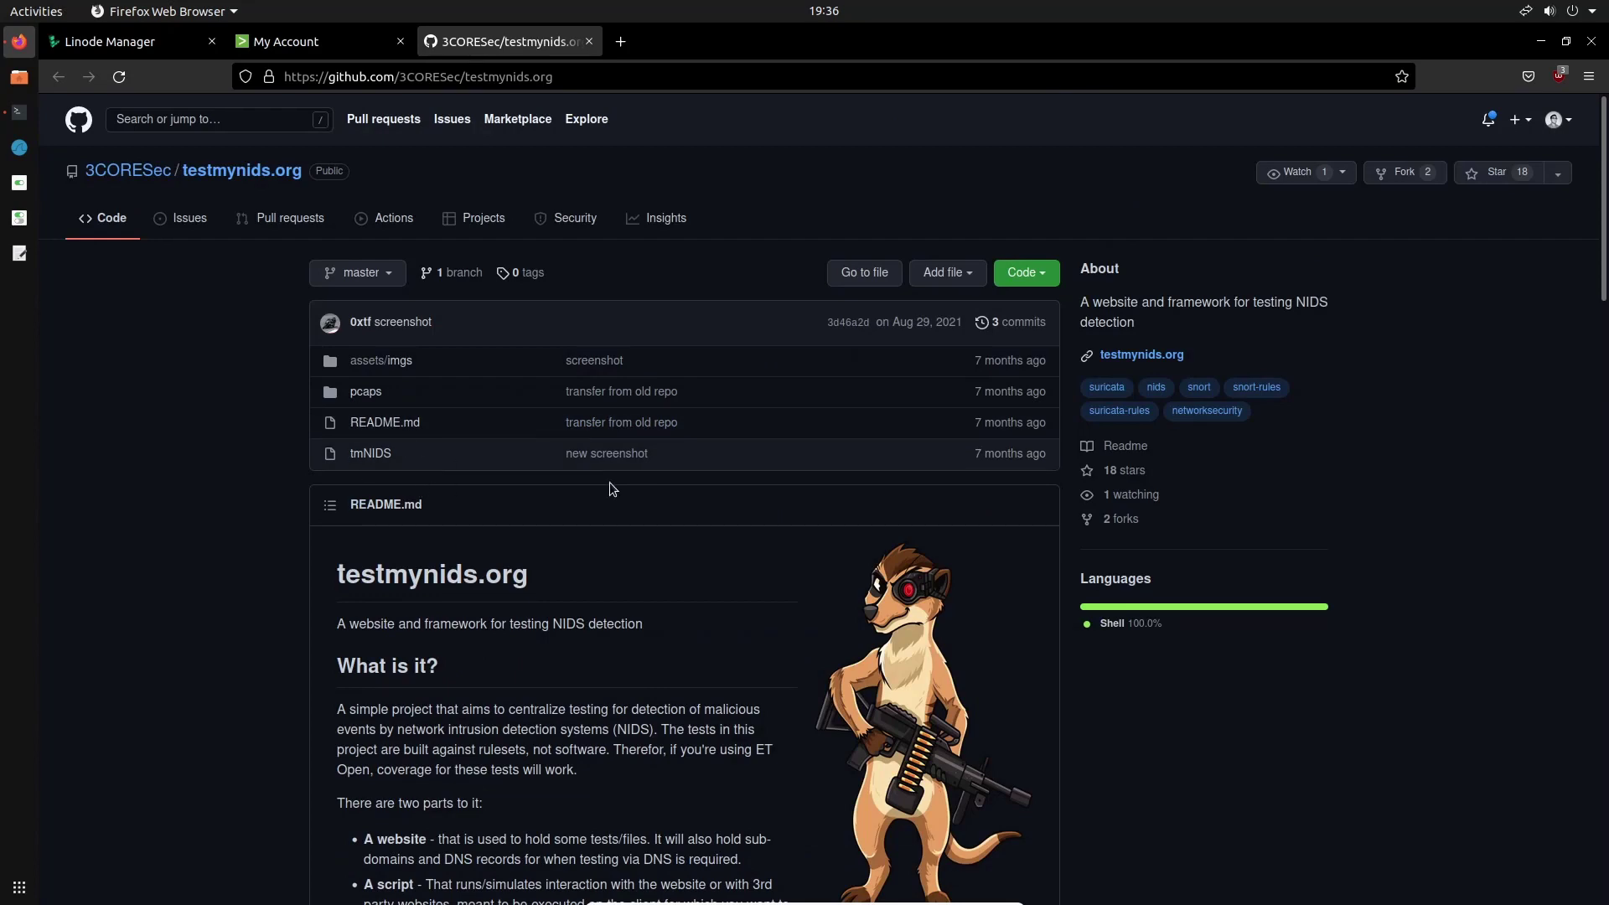
scroll(610, 483, down, 7)
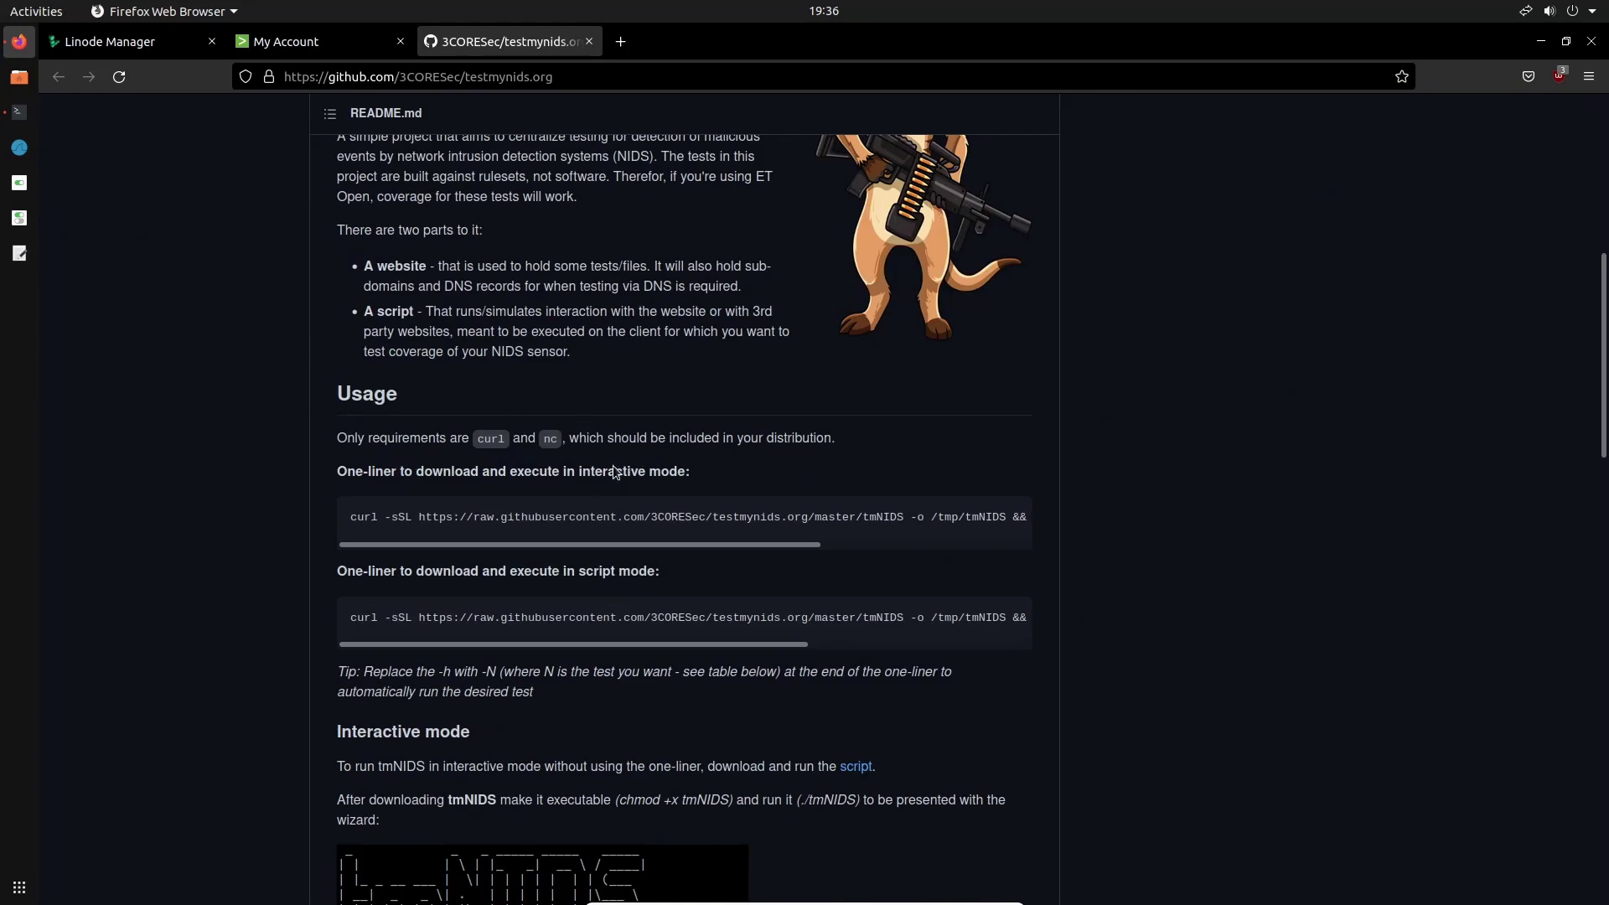
scroll(517, 497, up, 5)
scroll(517, 499, down, 8)
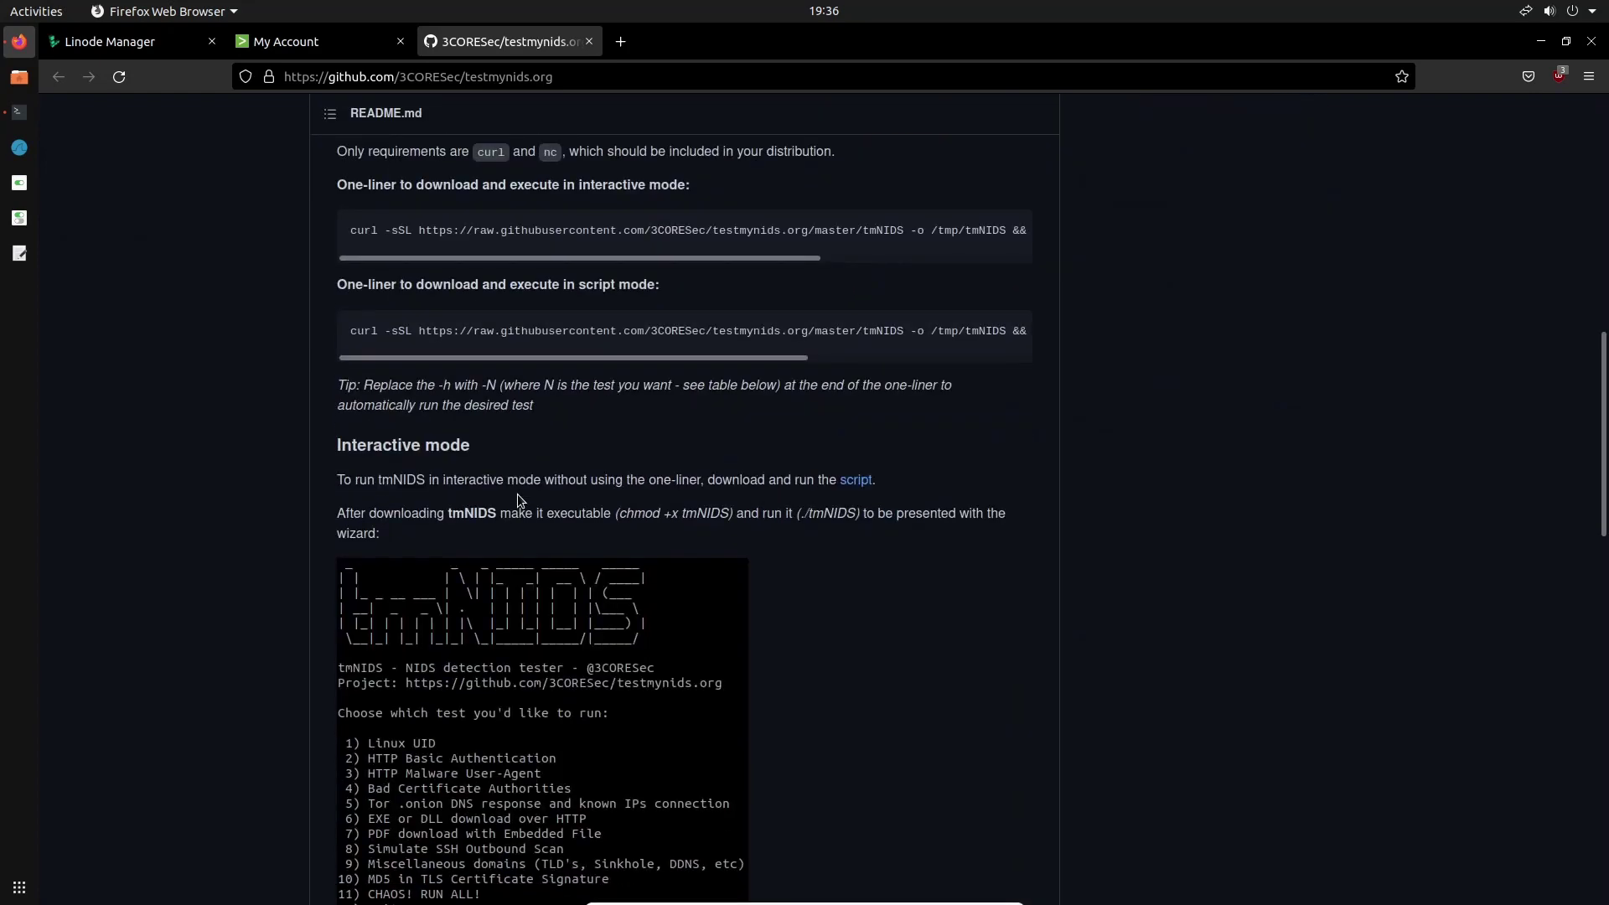
scroll(517, 495, down, 5)
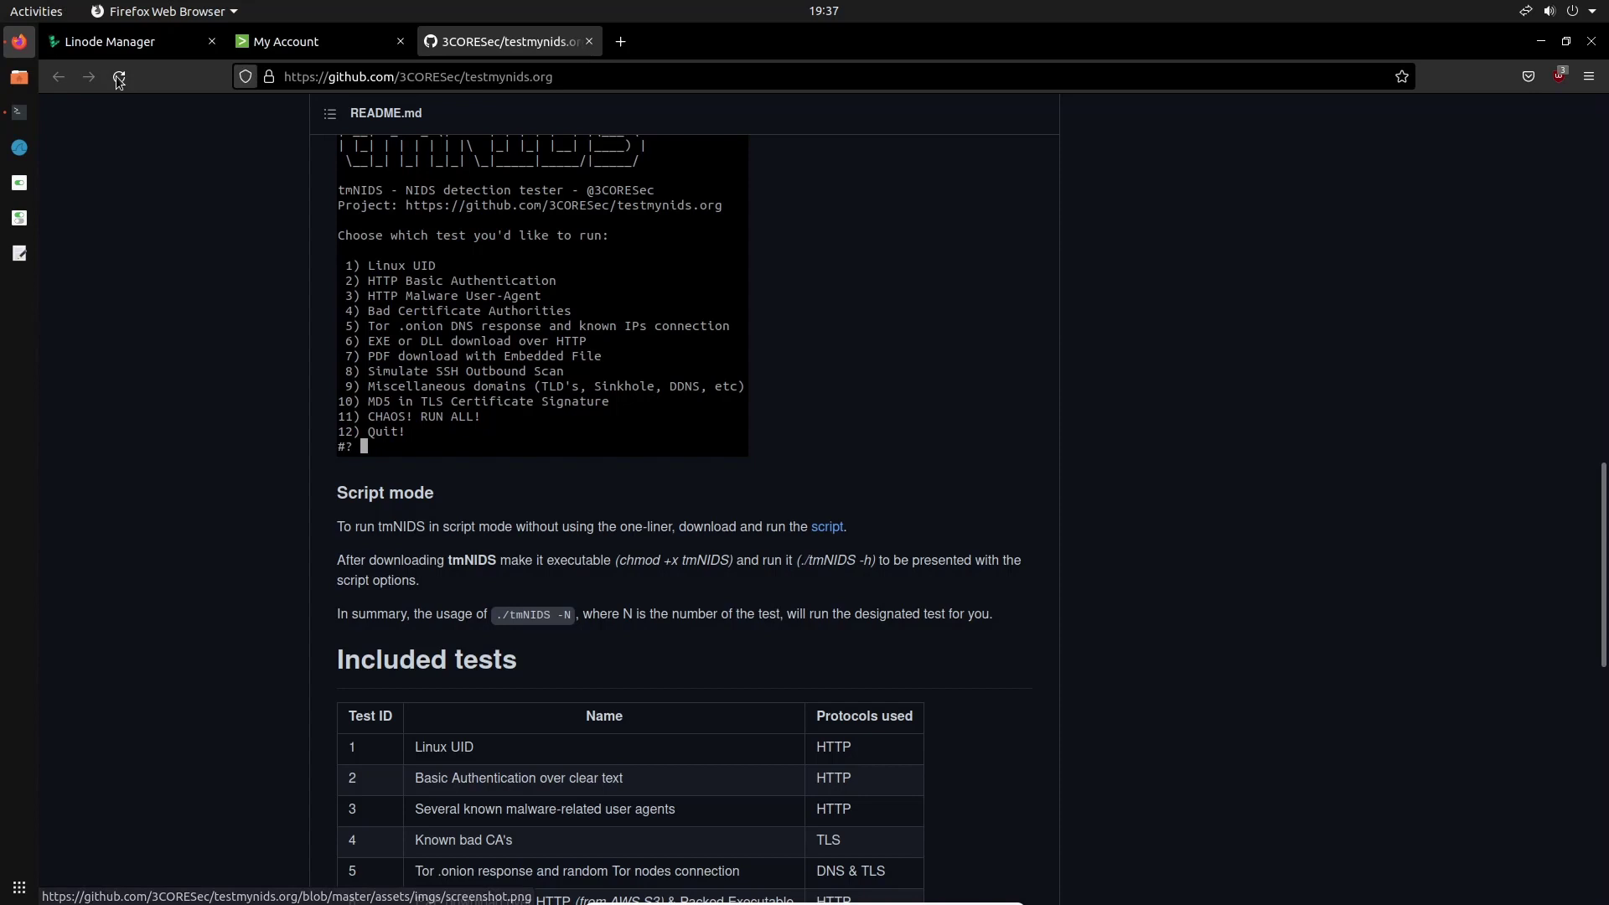
Start creating a new Linode from the Linodes overview and switch to the Marketplace tab
click(98, 44)
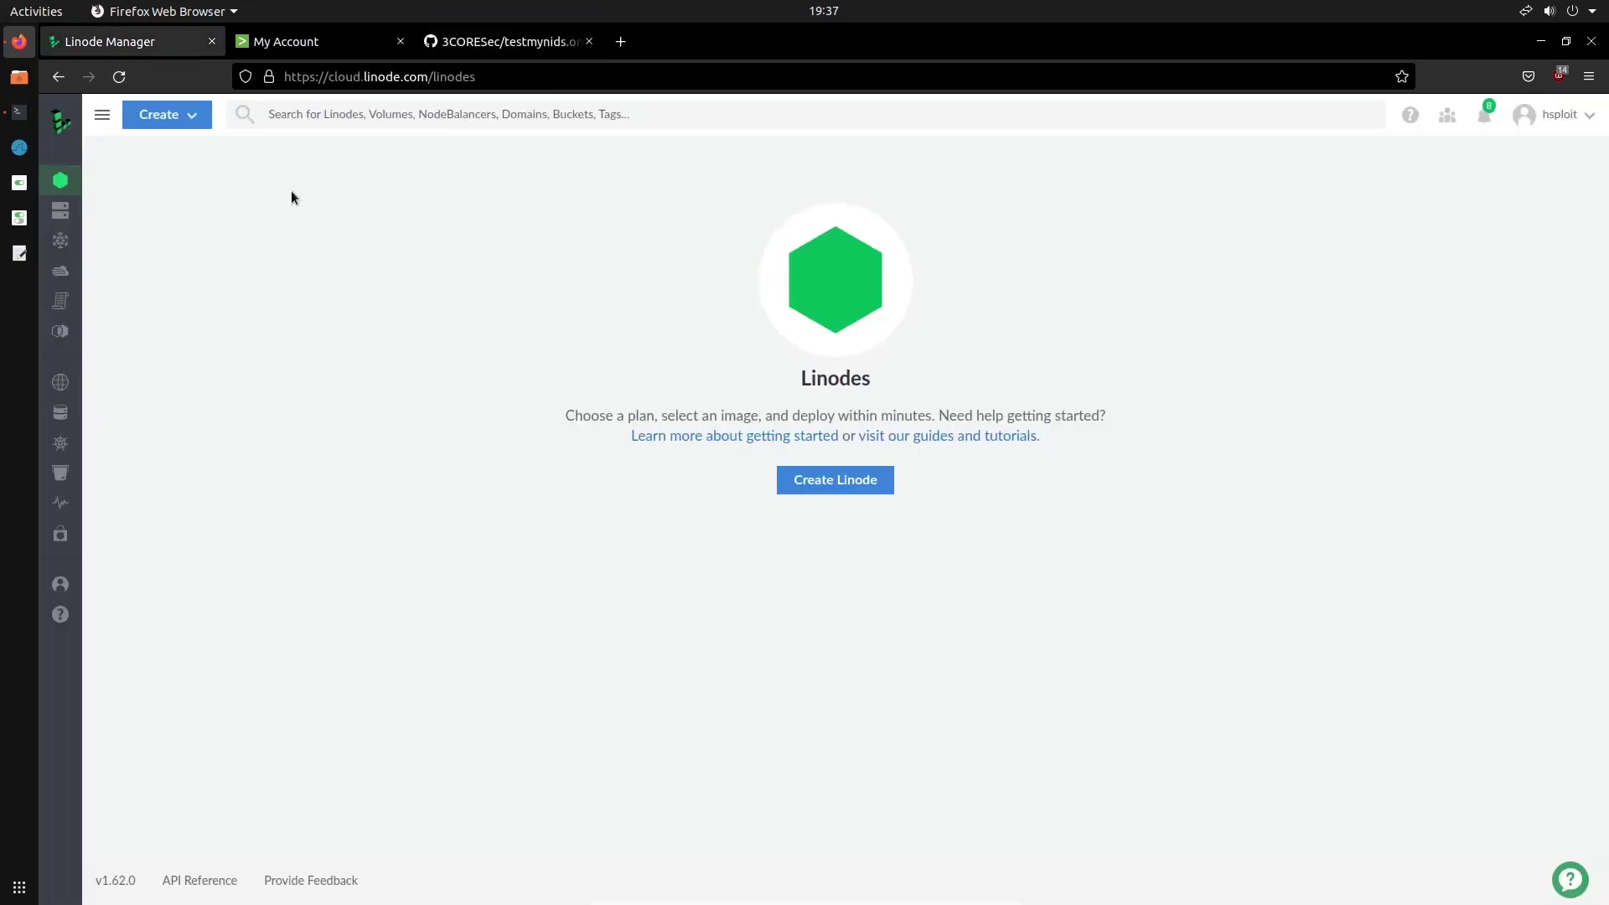
click(189, 117)
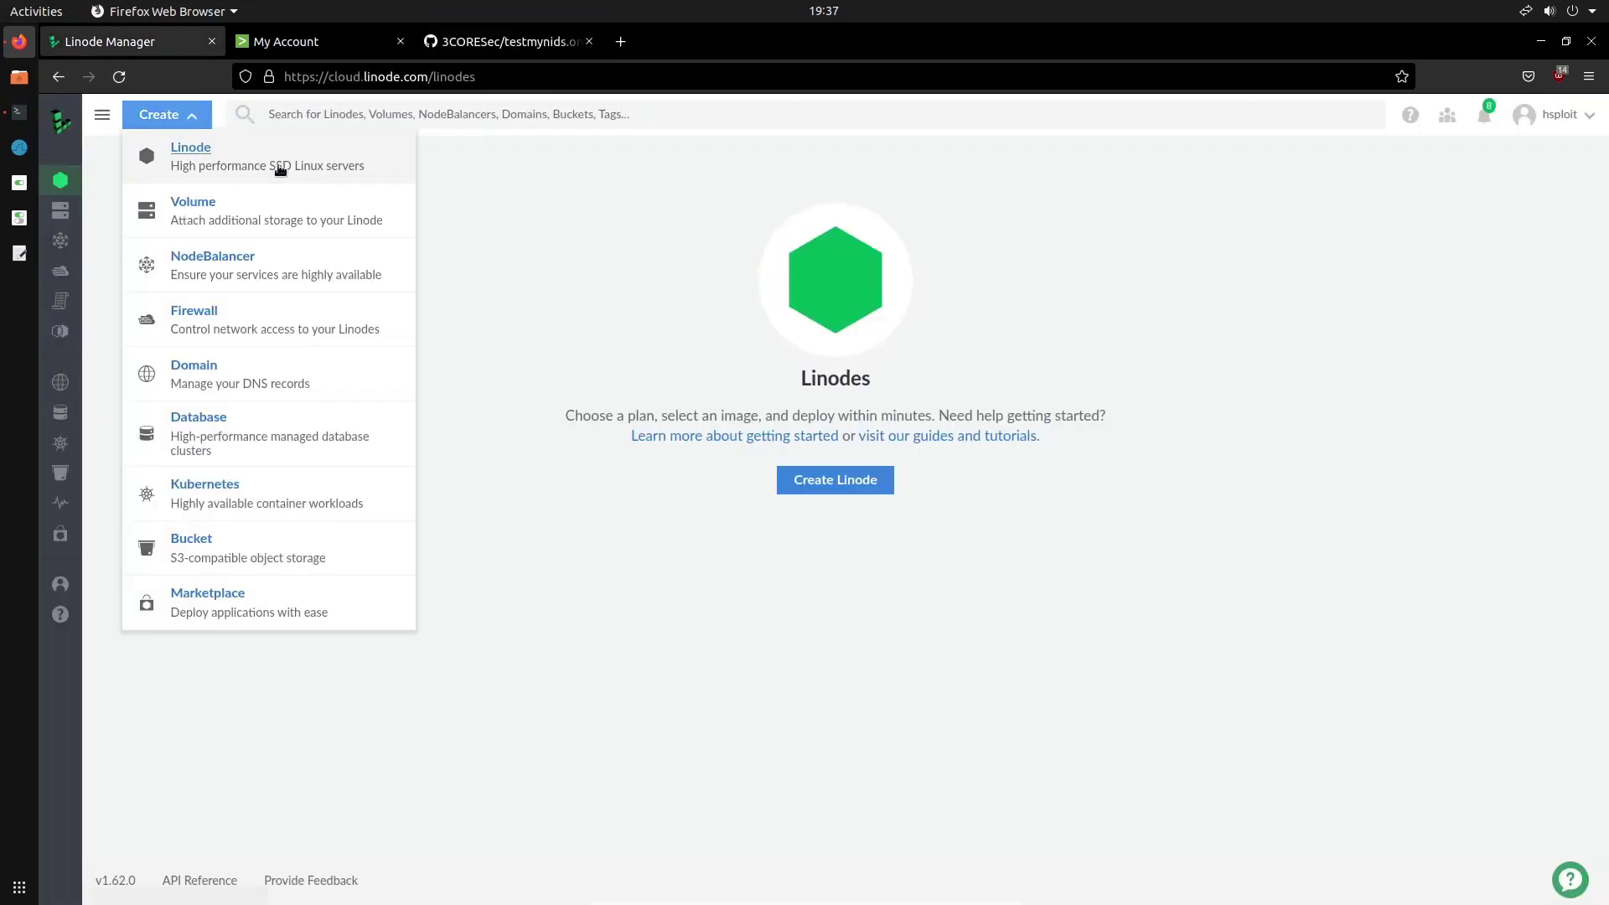
click(219, 163)
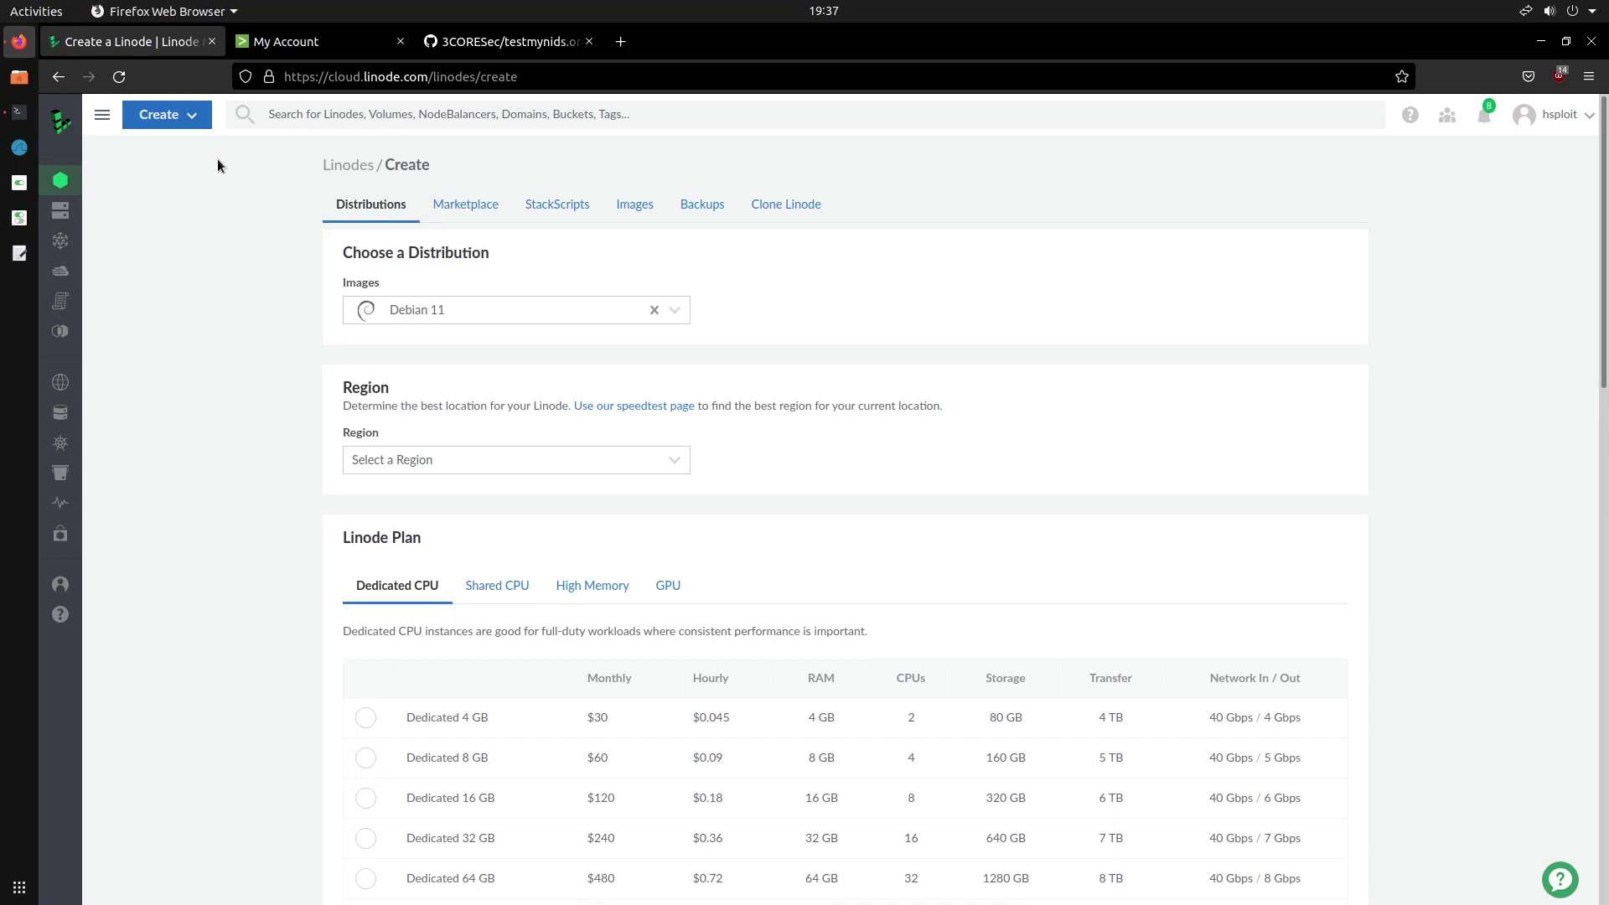
click(467, 205)
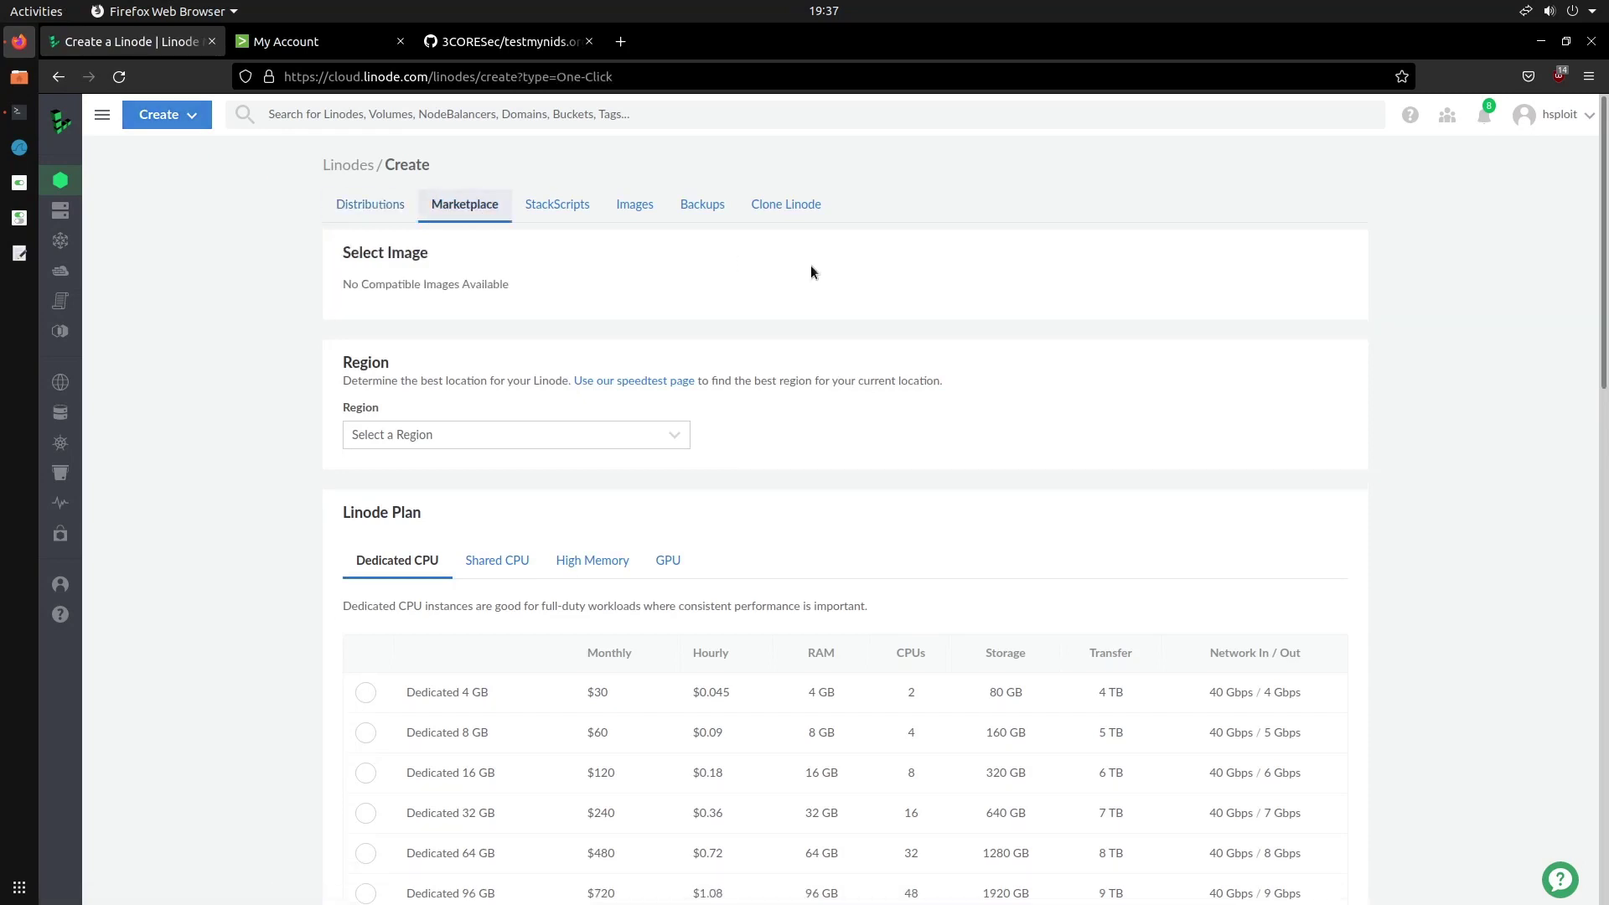
Review the Splunk app's details, then select Splunk as the Marketplace app to deploy
scroll(818, 301, down, 10)
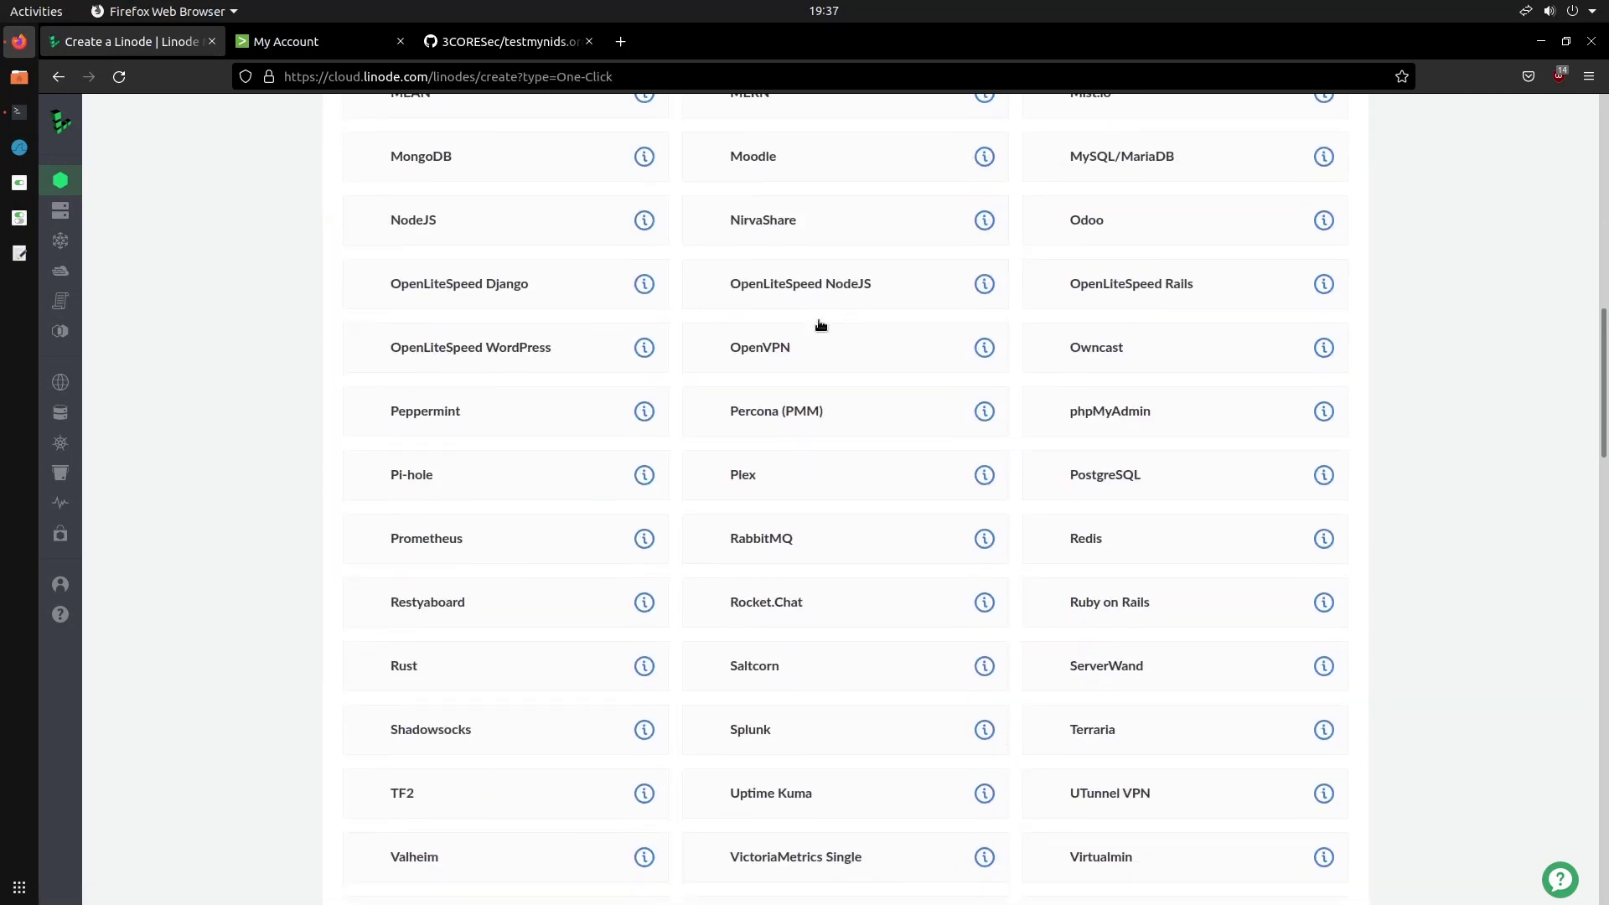
scroll(821, 326, down, 5)
scroll(831, 352, up, 1)
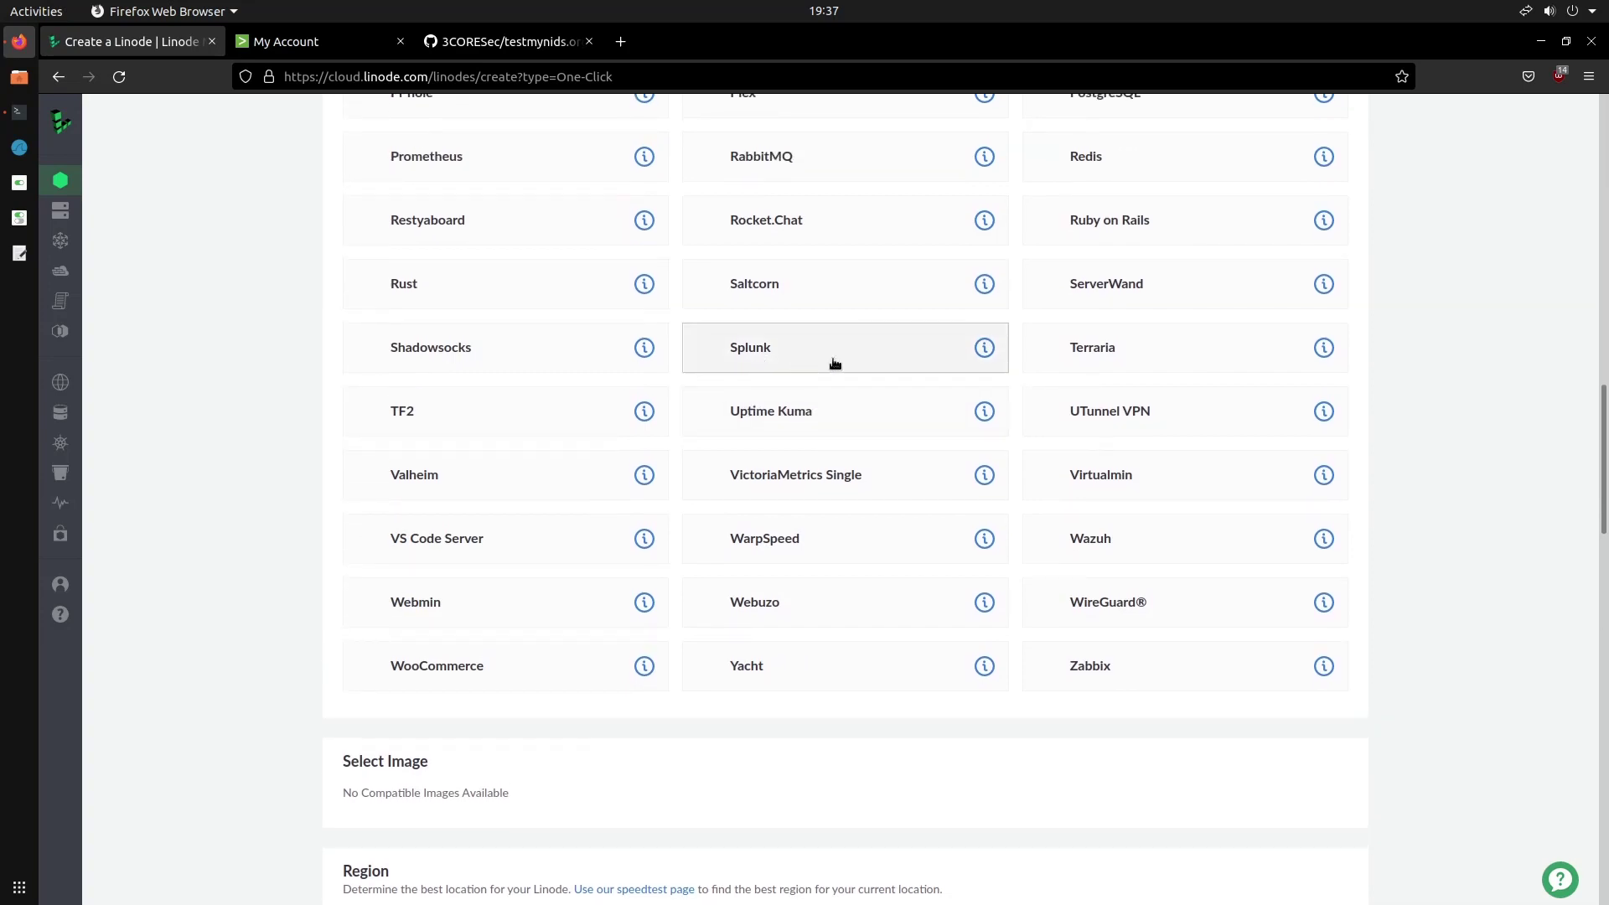
click(984, 348)
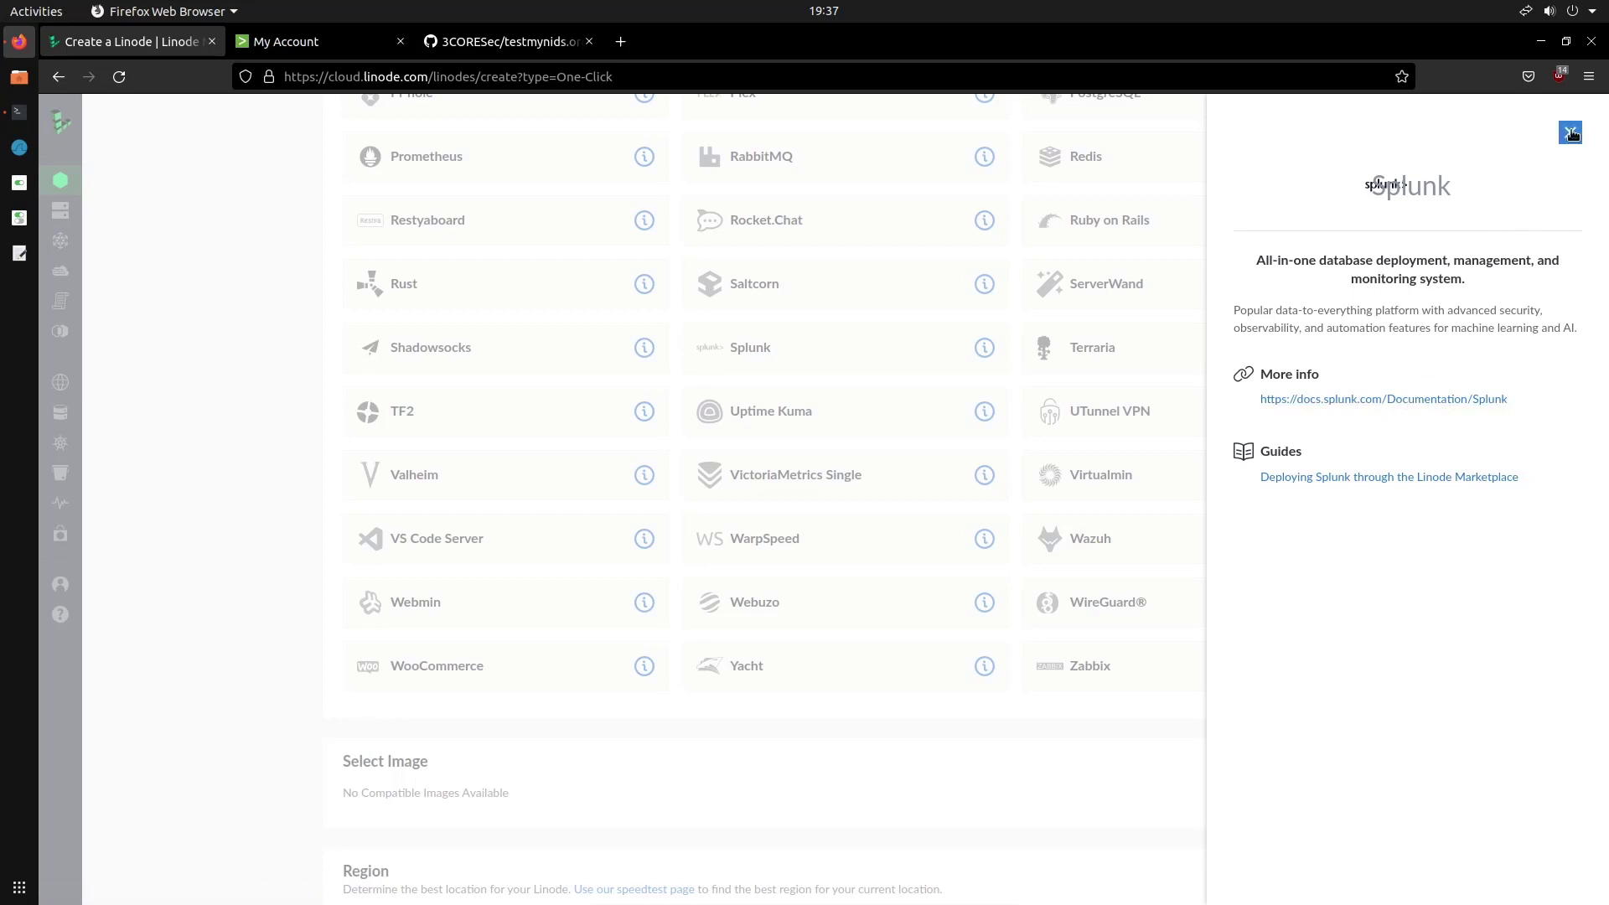
click(1572, 133)
click(861, 361)
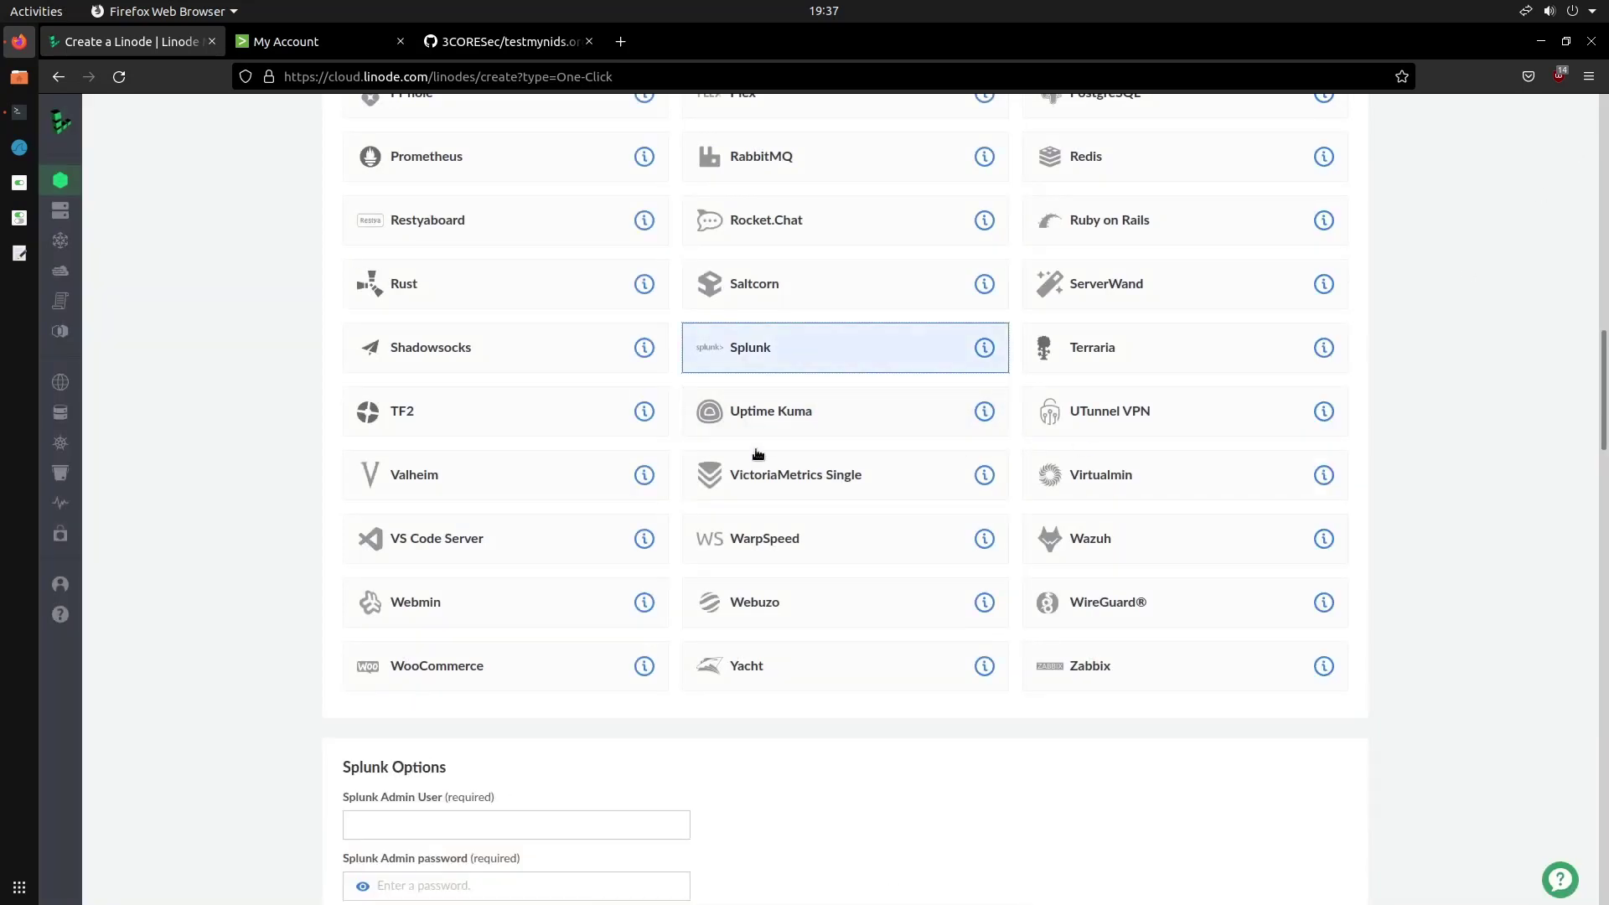
scroll(757, 453, up, 15)
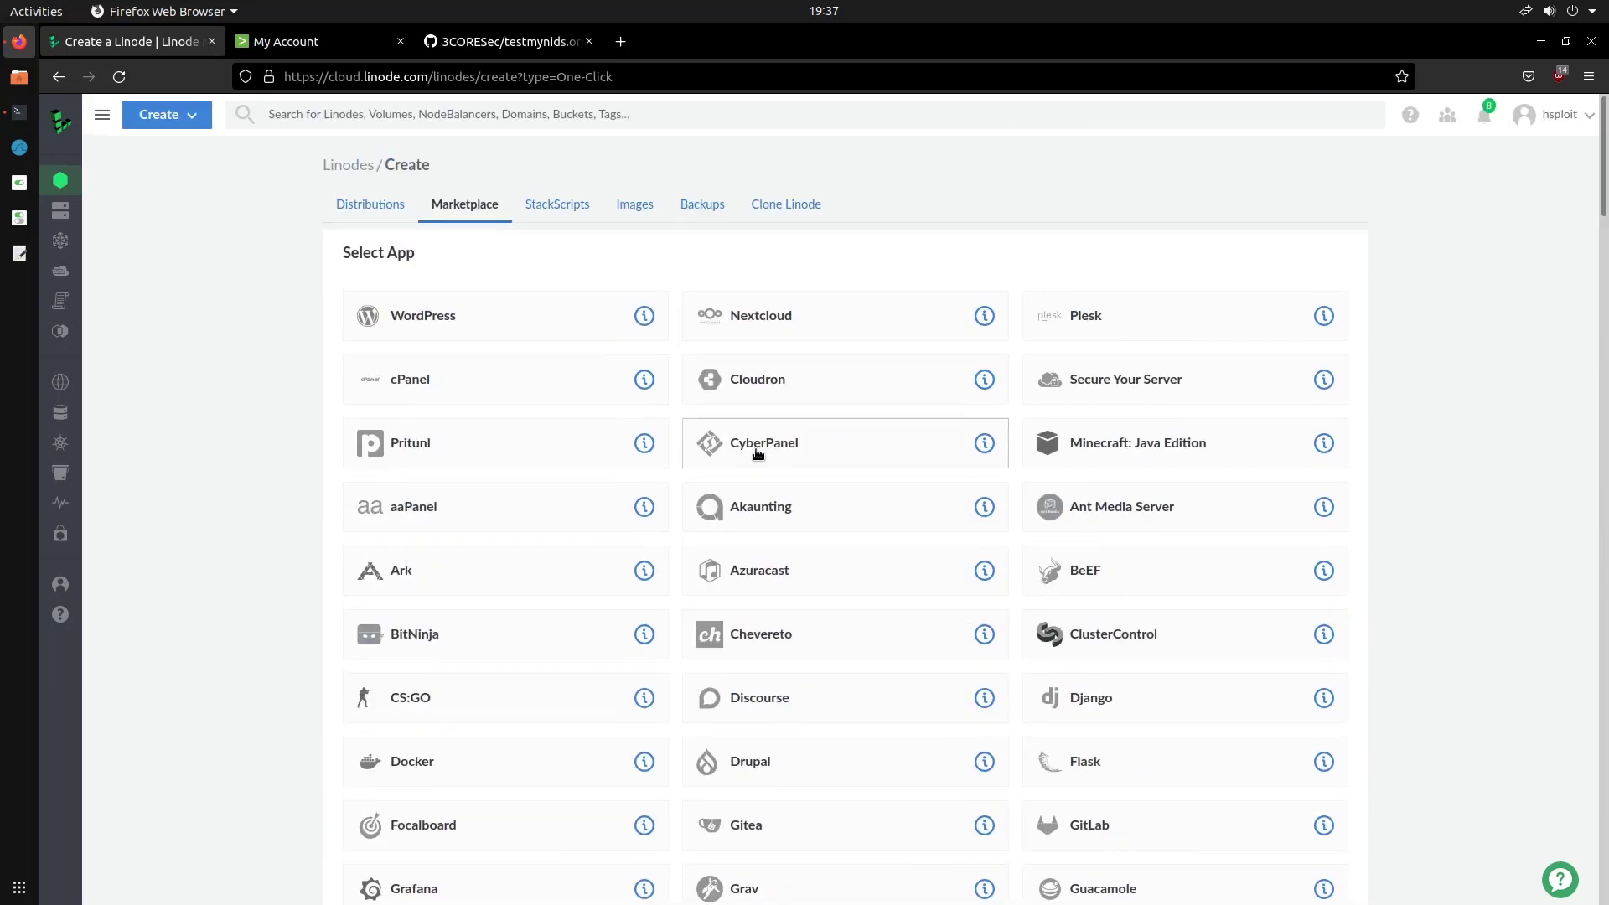
Set the Splunk admin username to admin and enter its admin password
scroll(758, 454, down, 8)
scroll(758, 454, down, 15)
scroll(567, 381, up, 3)
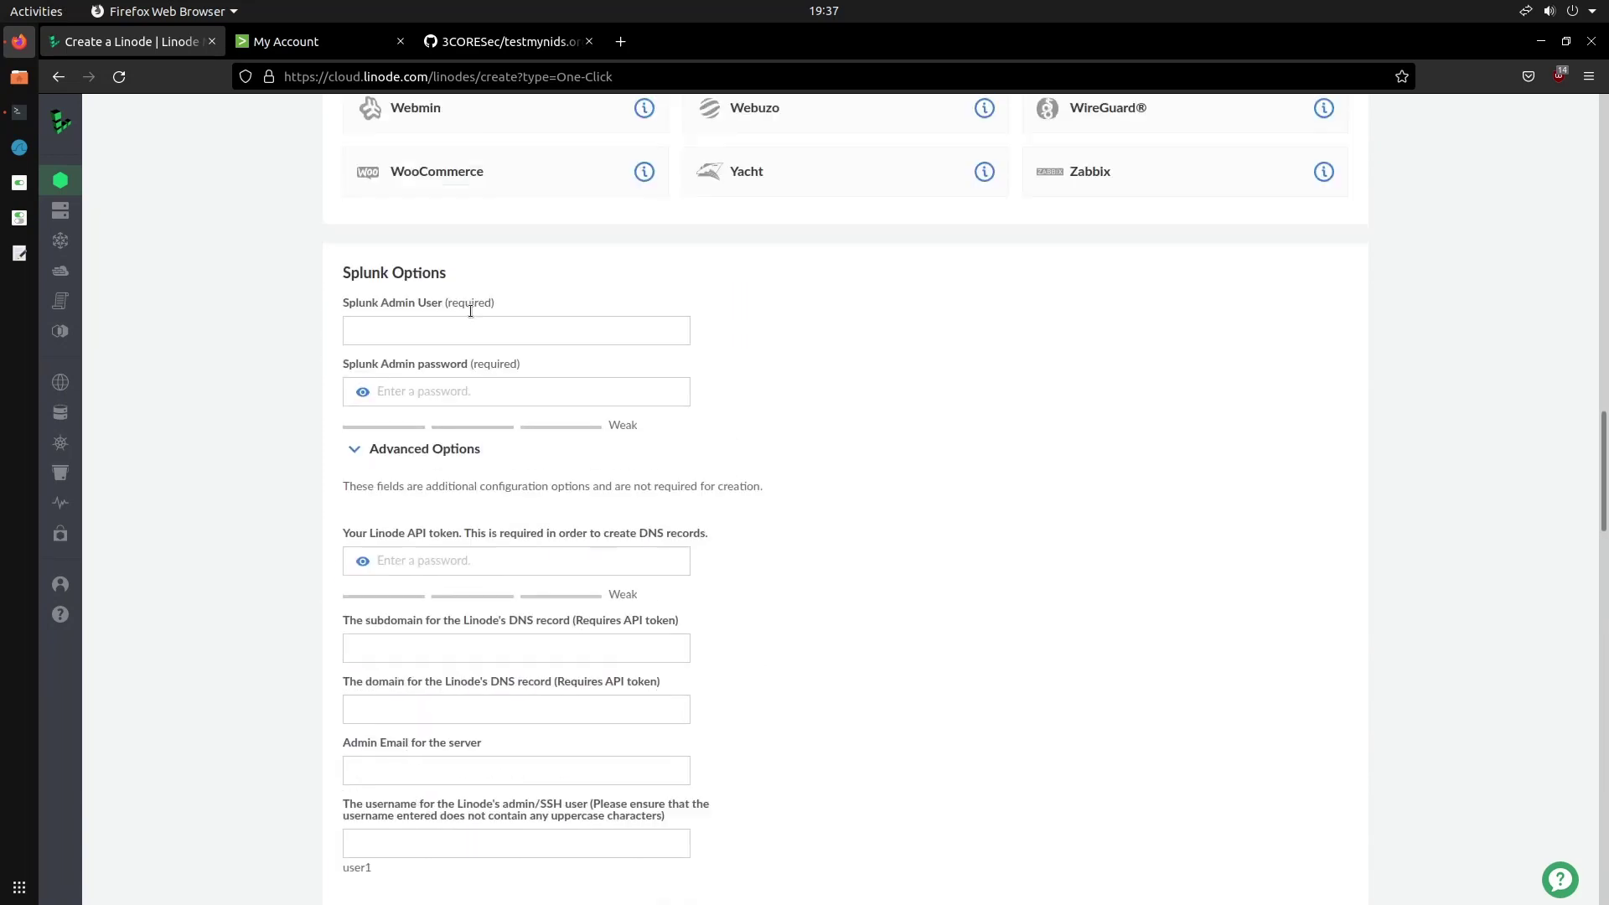
click(455, 340)
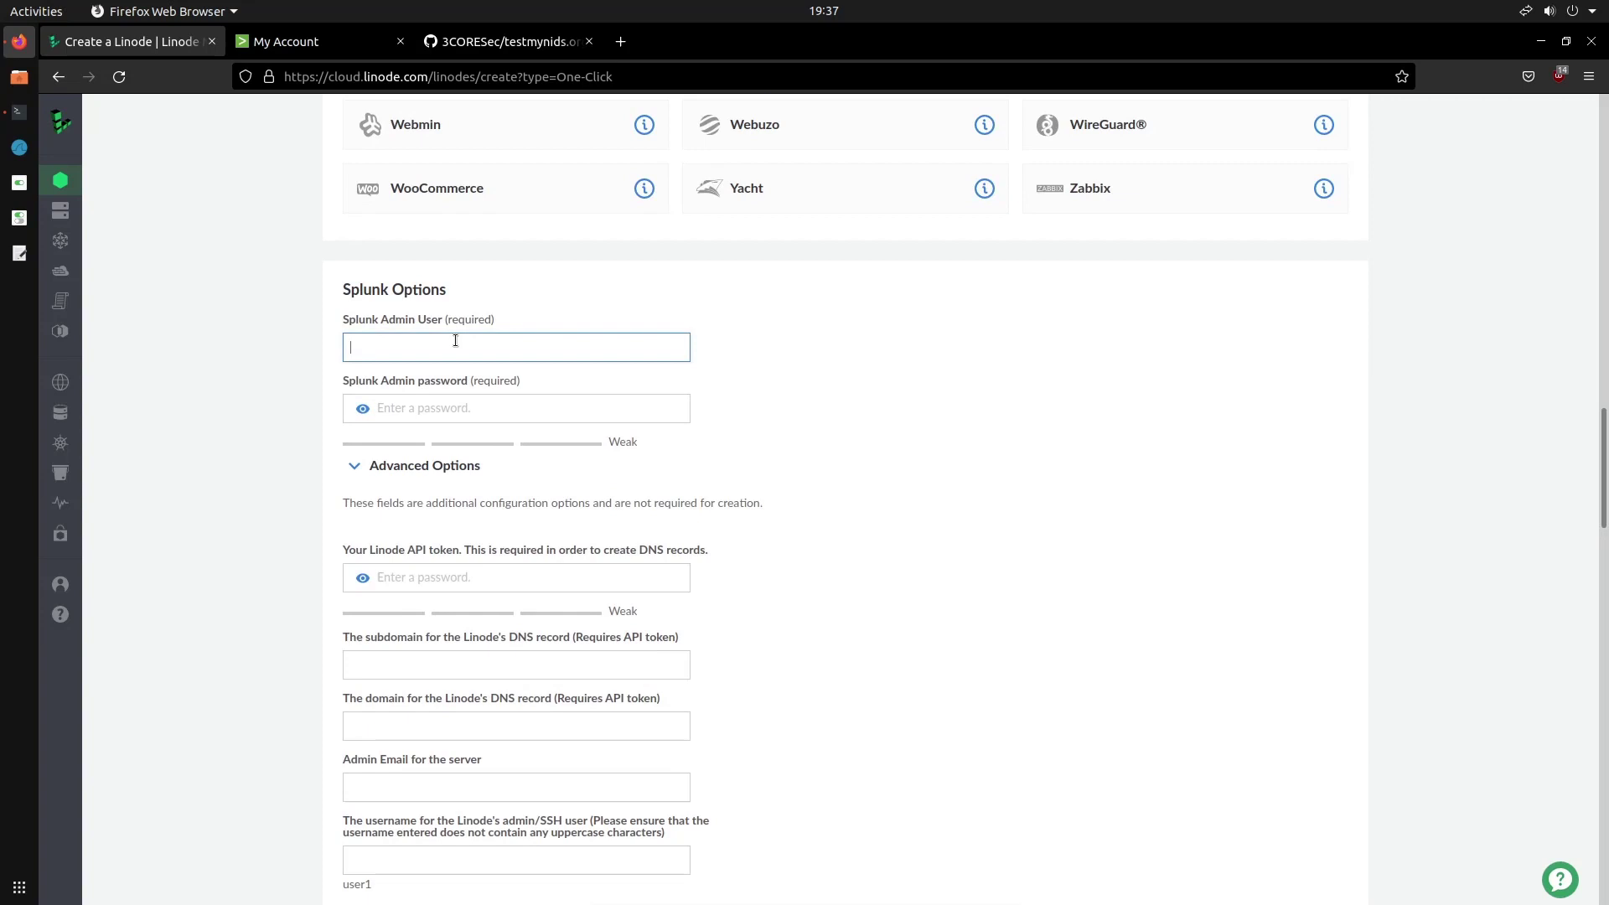
text(admin)
key(Tab)
text(********)
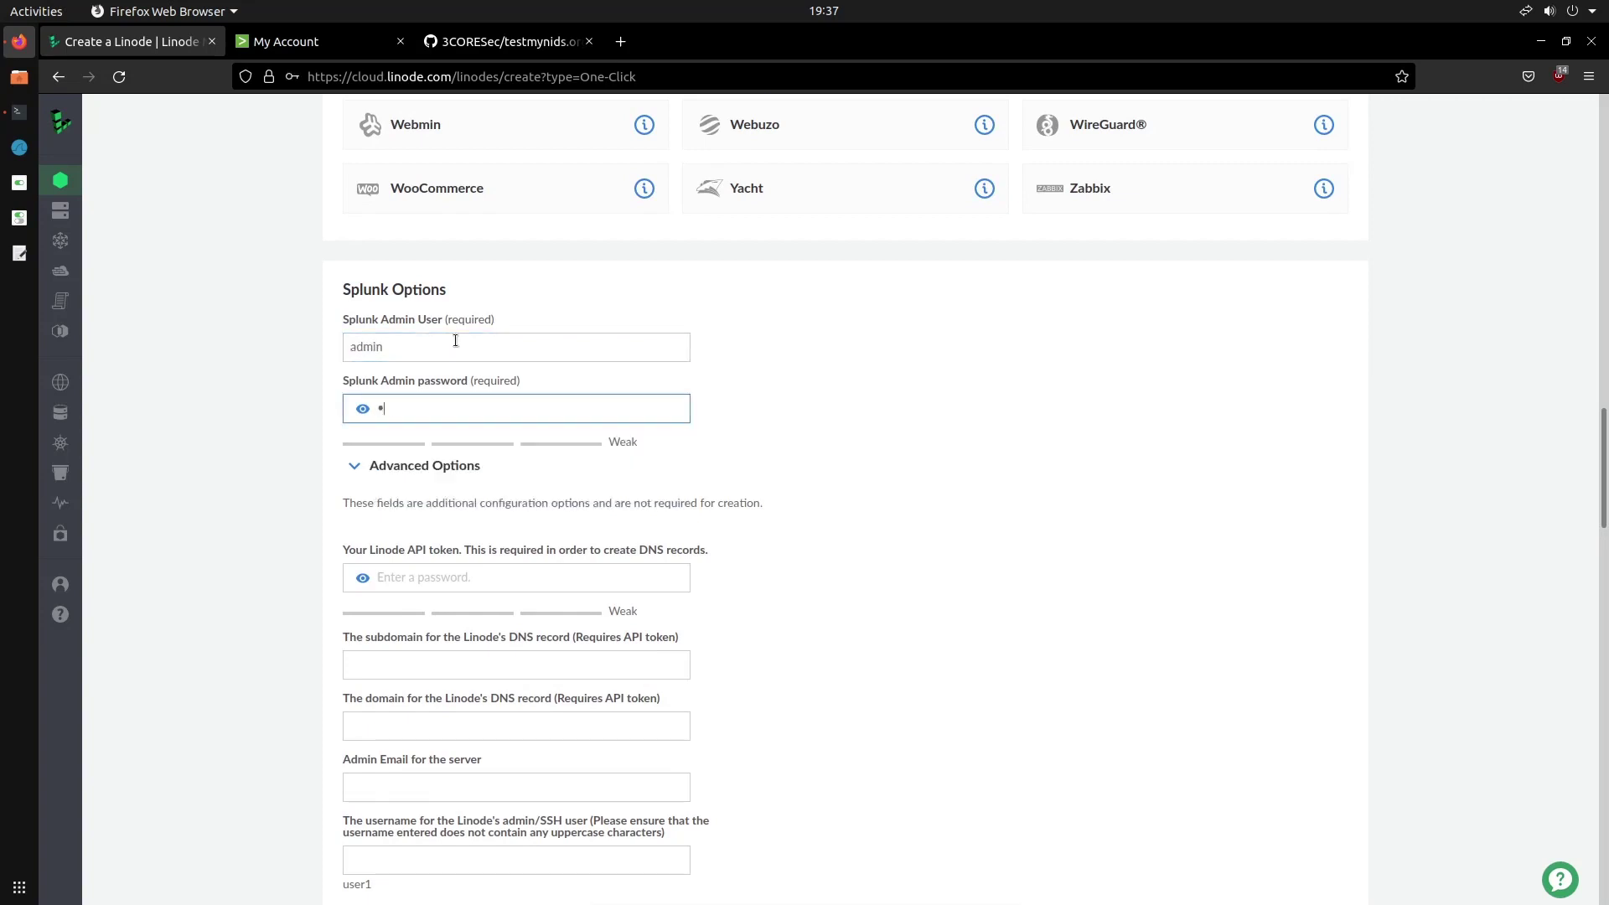
text(*)
Fill in the server's admin email address
scroll(426, 376, down, 2)
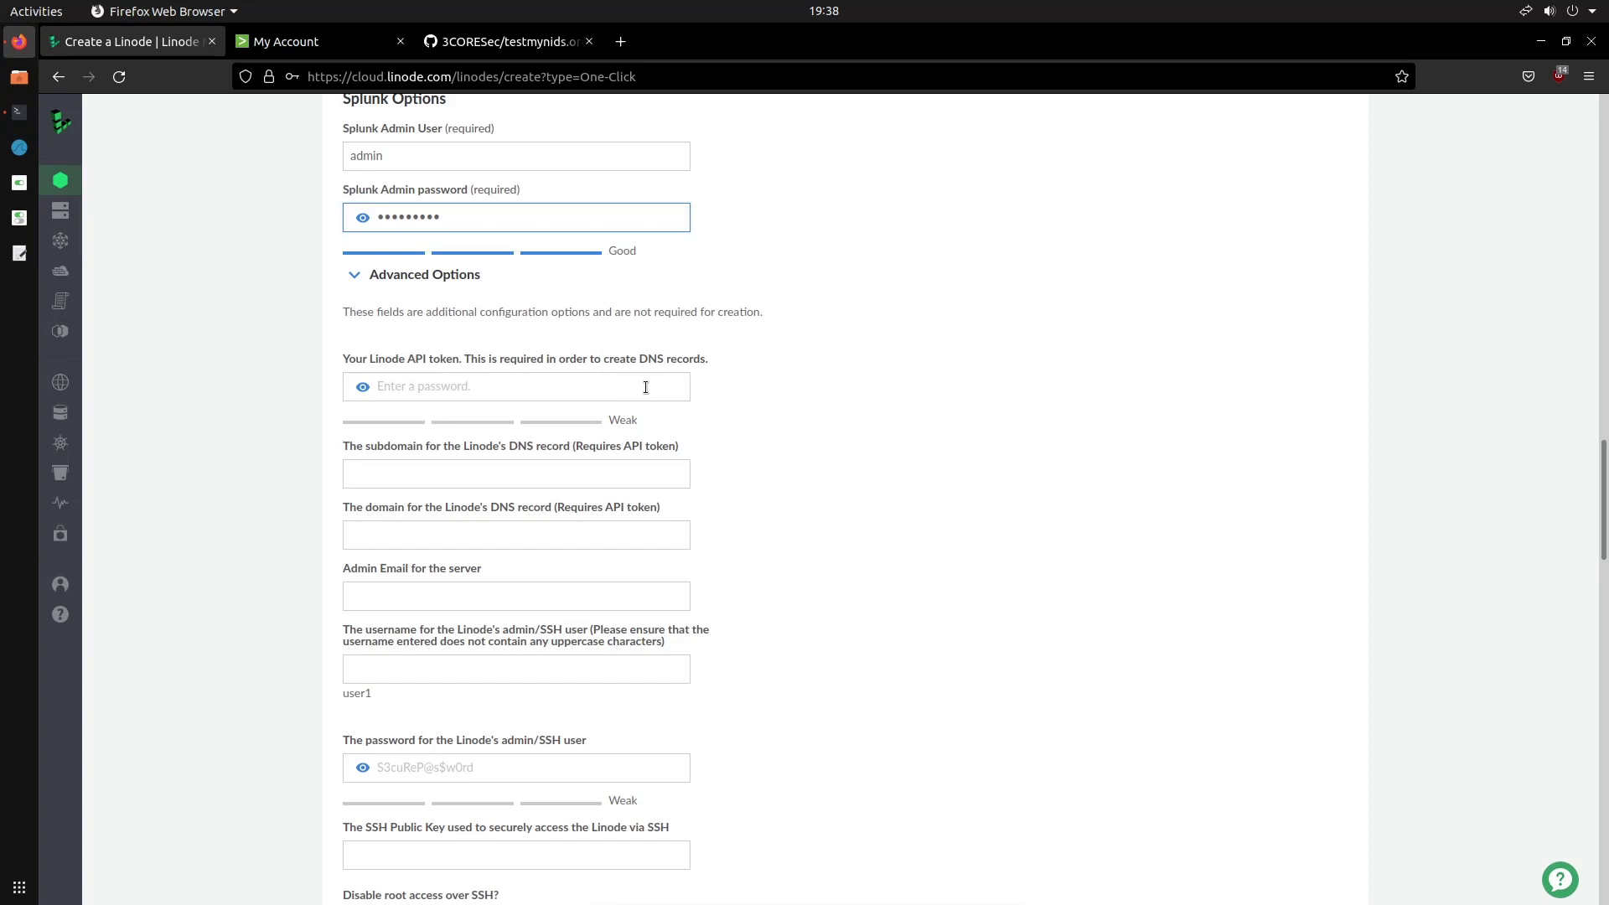
scroll(604, 461, down, 3)
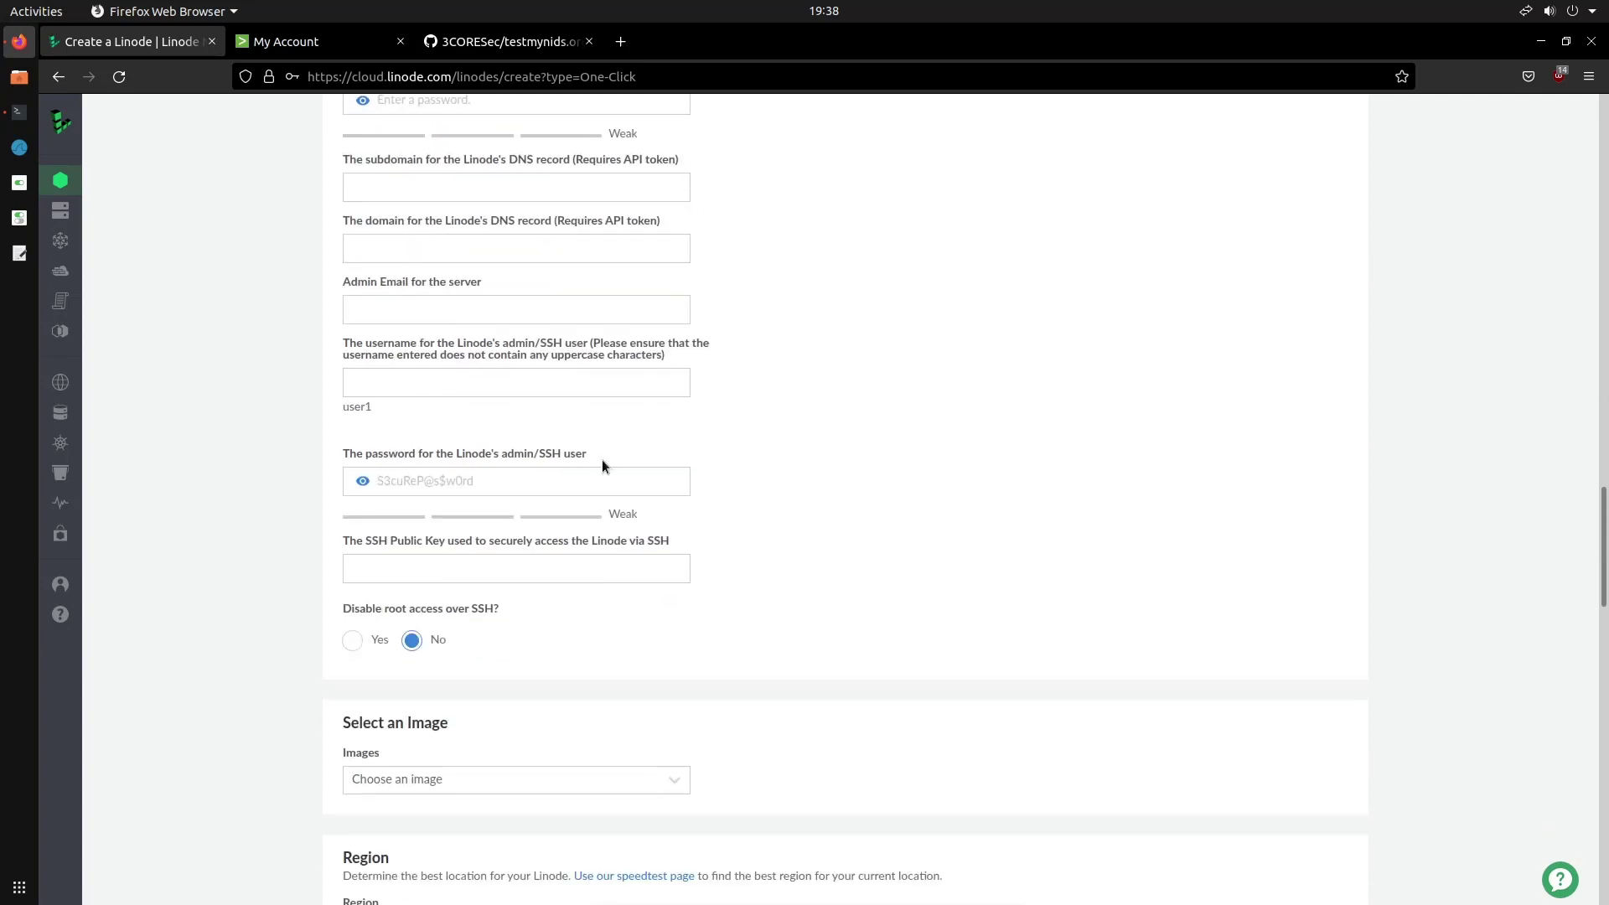
scroll(602, 461, up, 2)
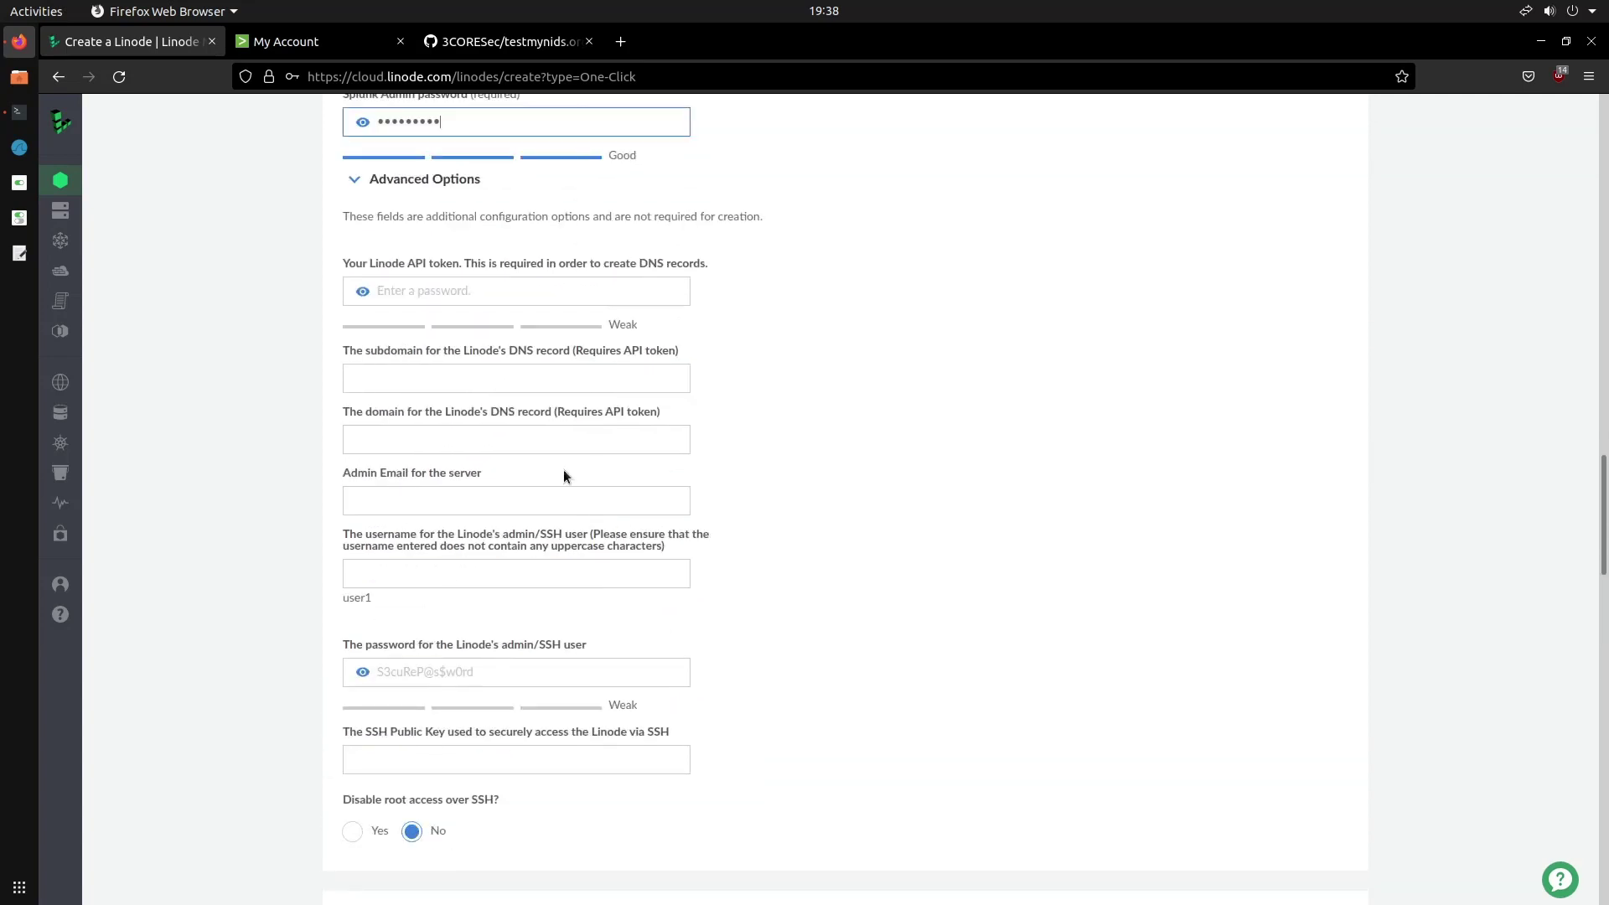
click(461, 501)
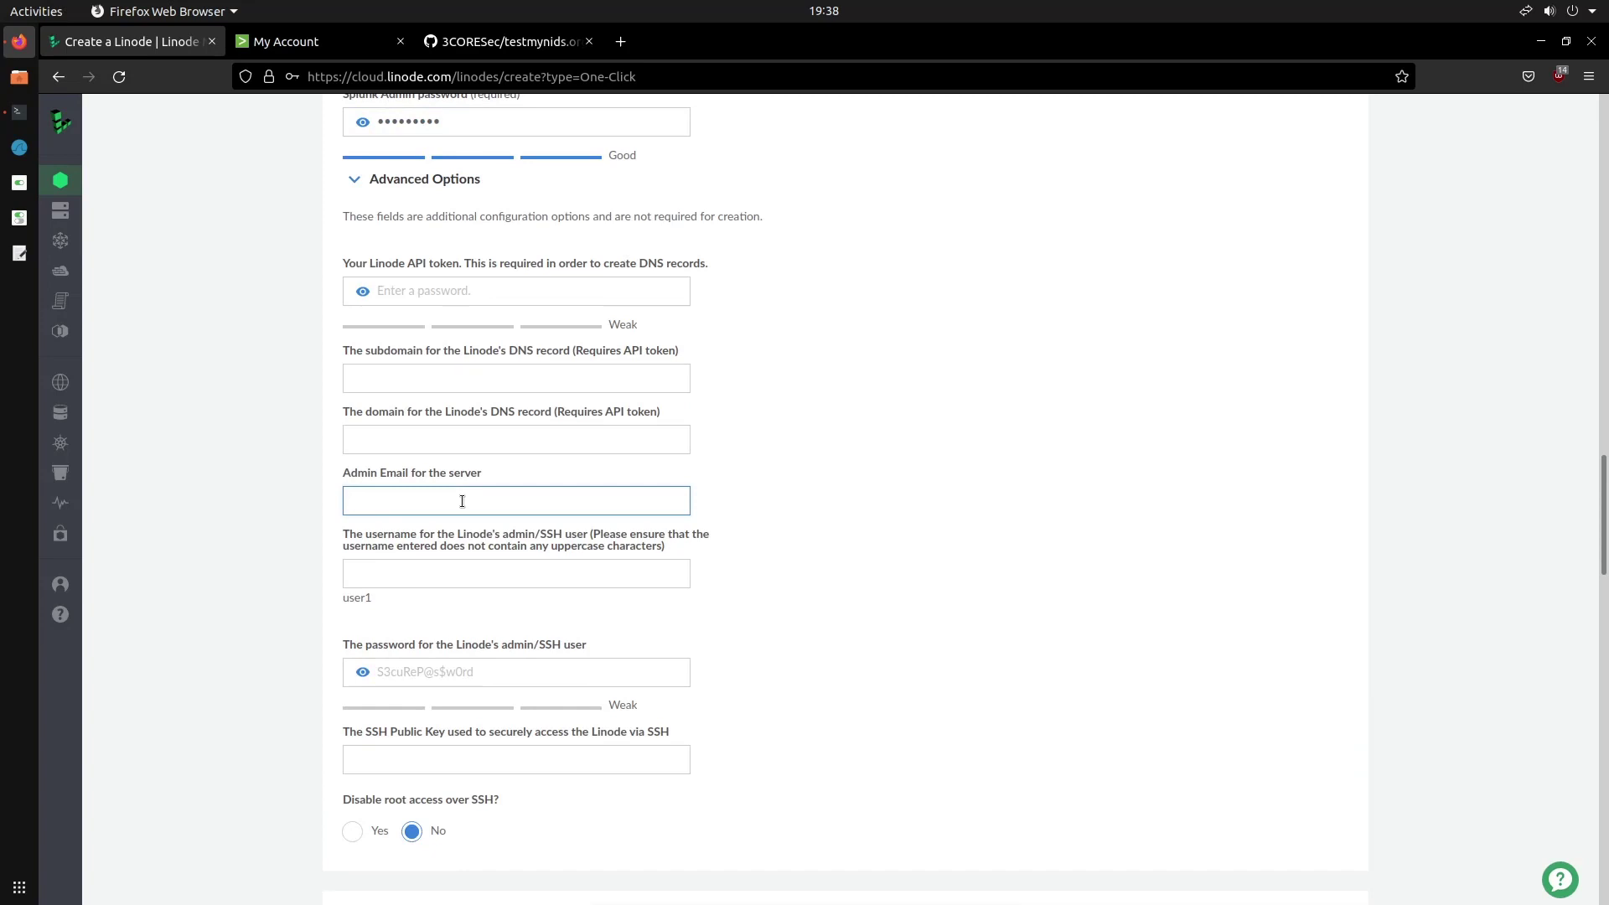
click(449, 590)
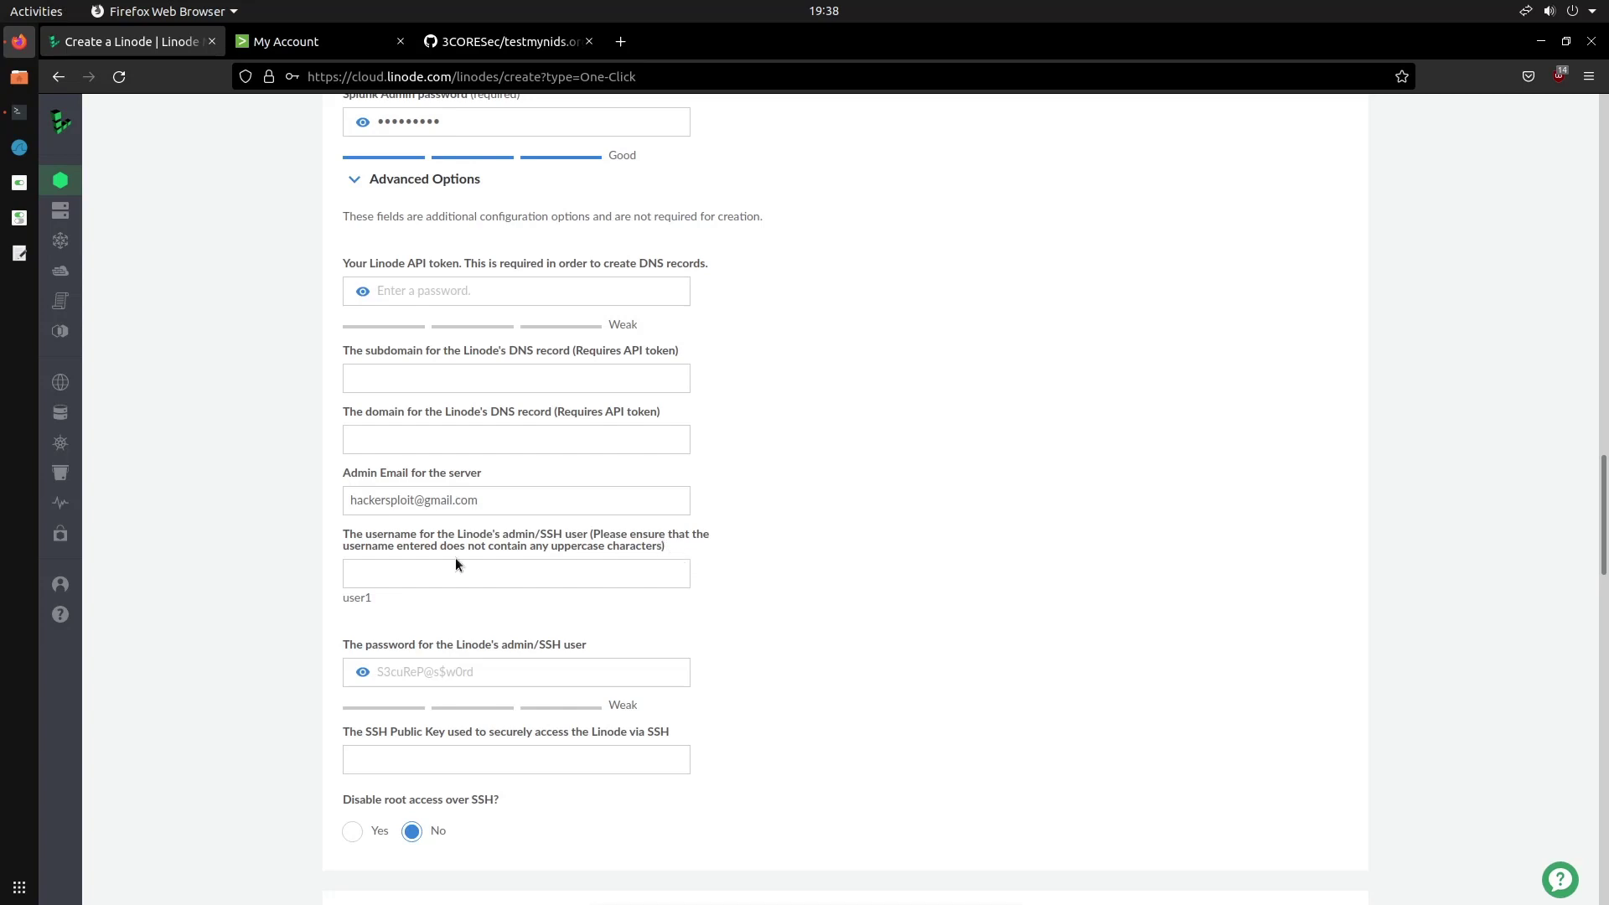
Set the admin/SSH username to admin and type its password
click(591, 573)
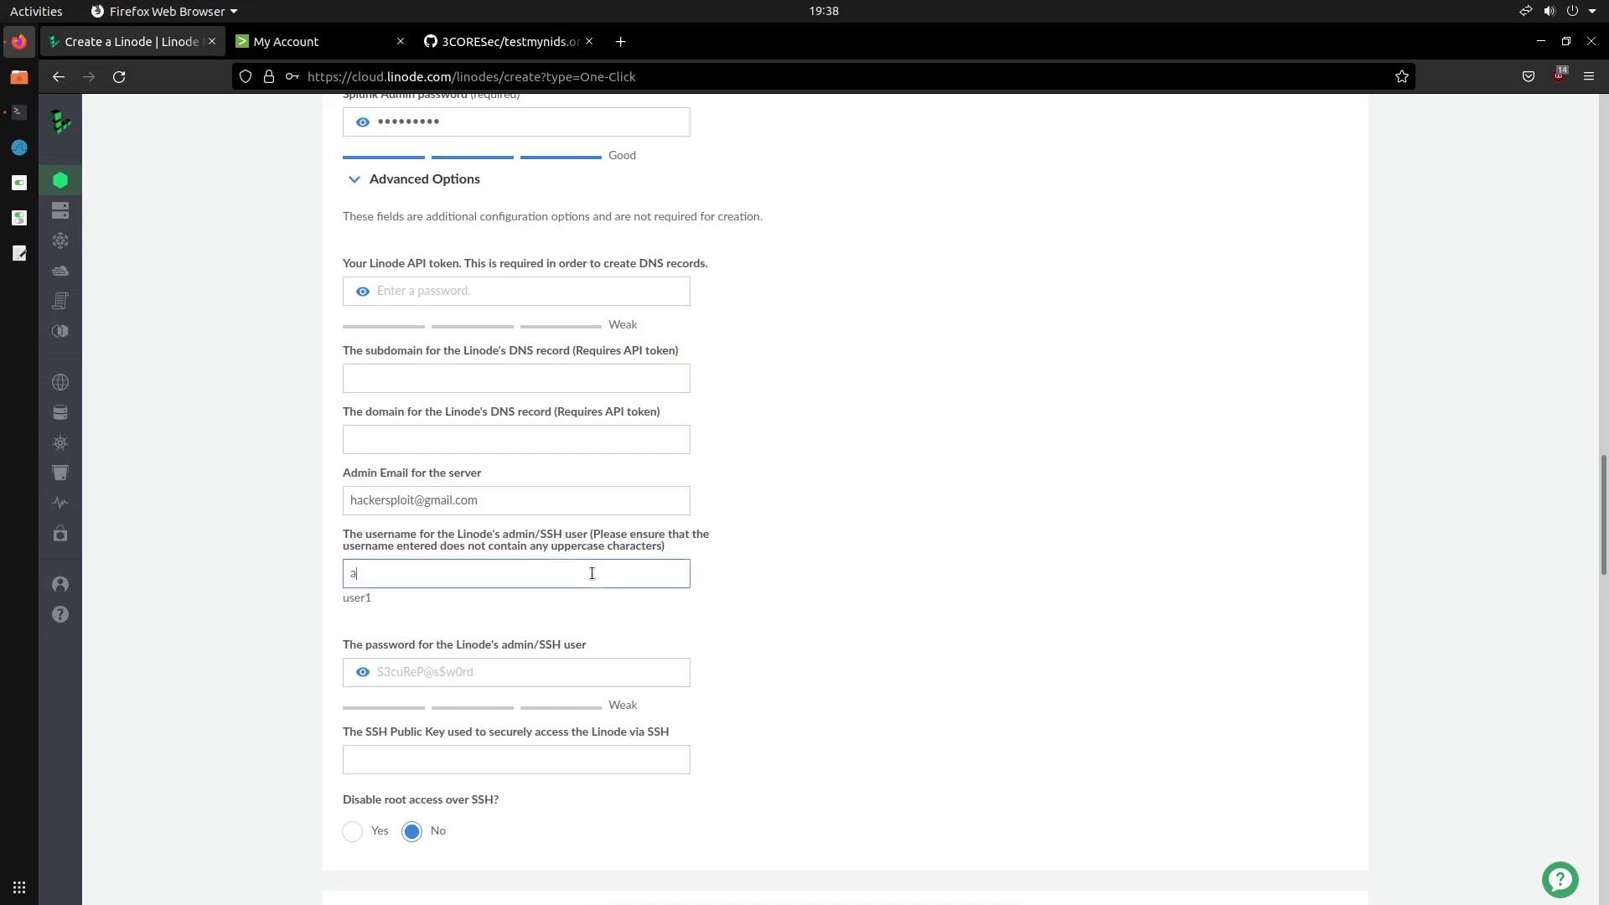
text(admin)
scroll(592, 574, down, 3)
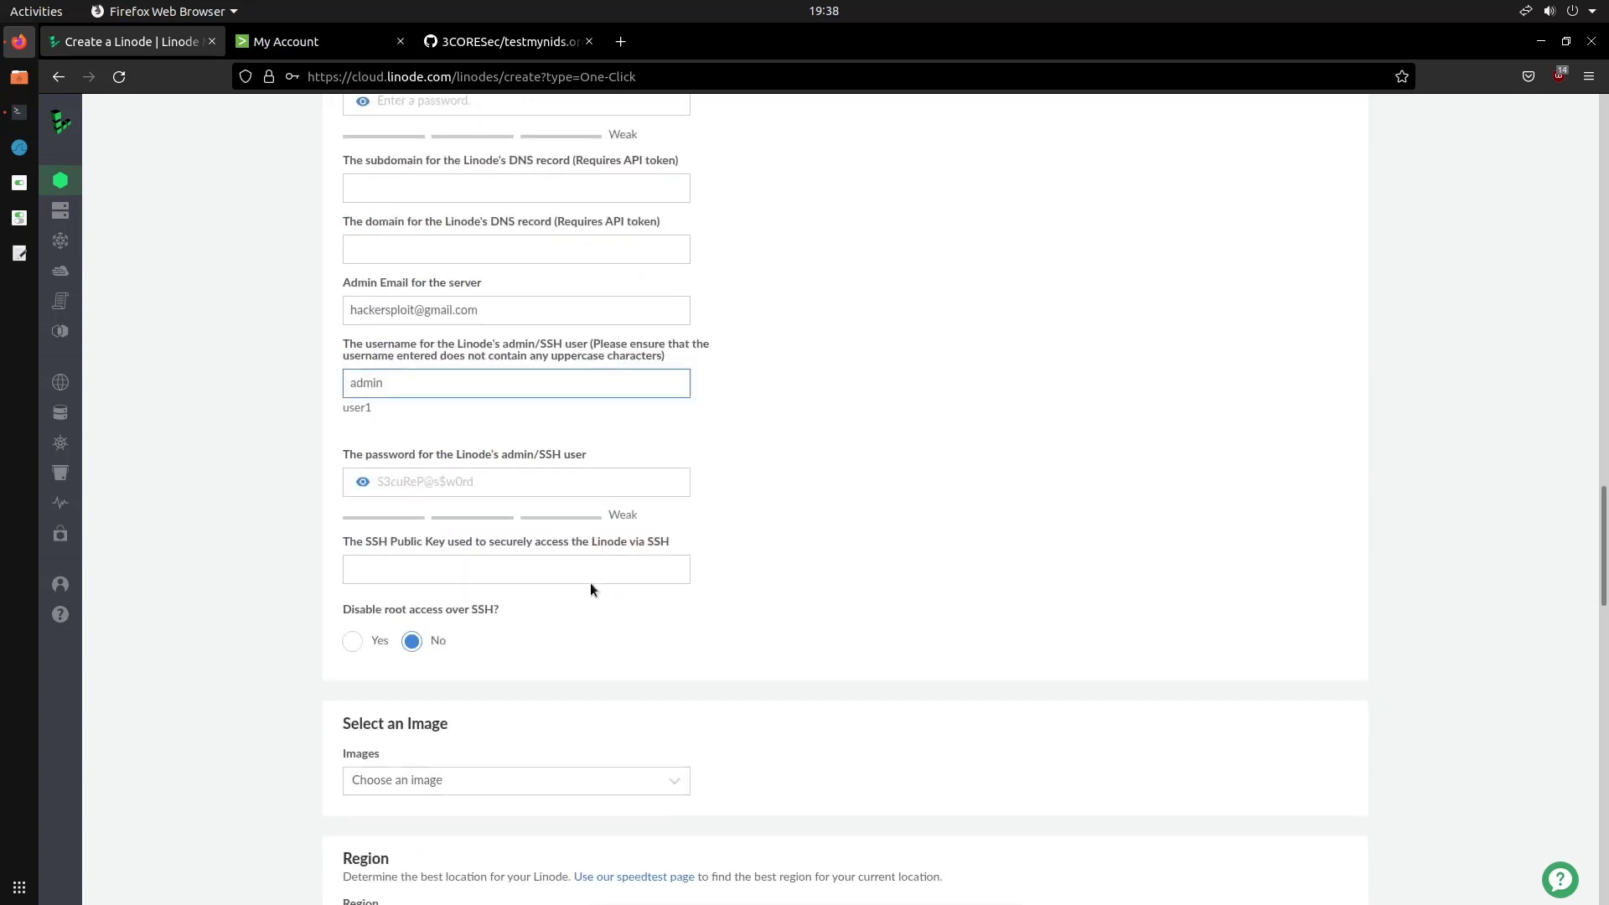
click(540, 481)
text(password1)
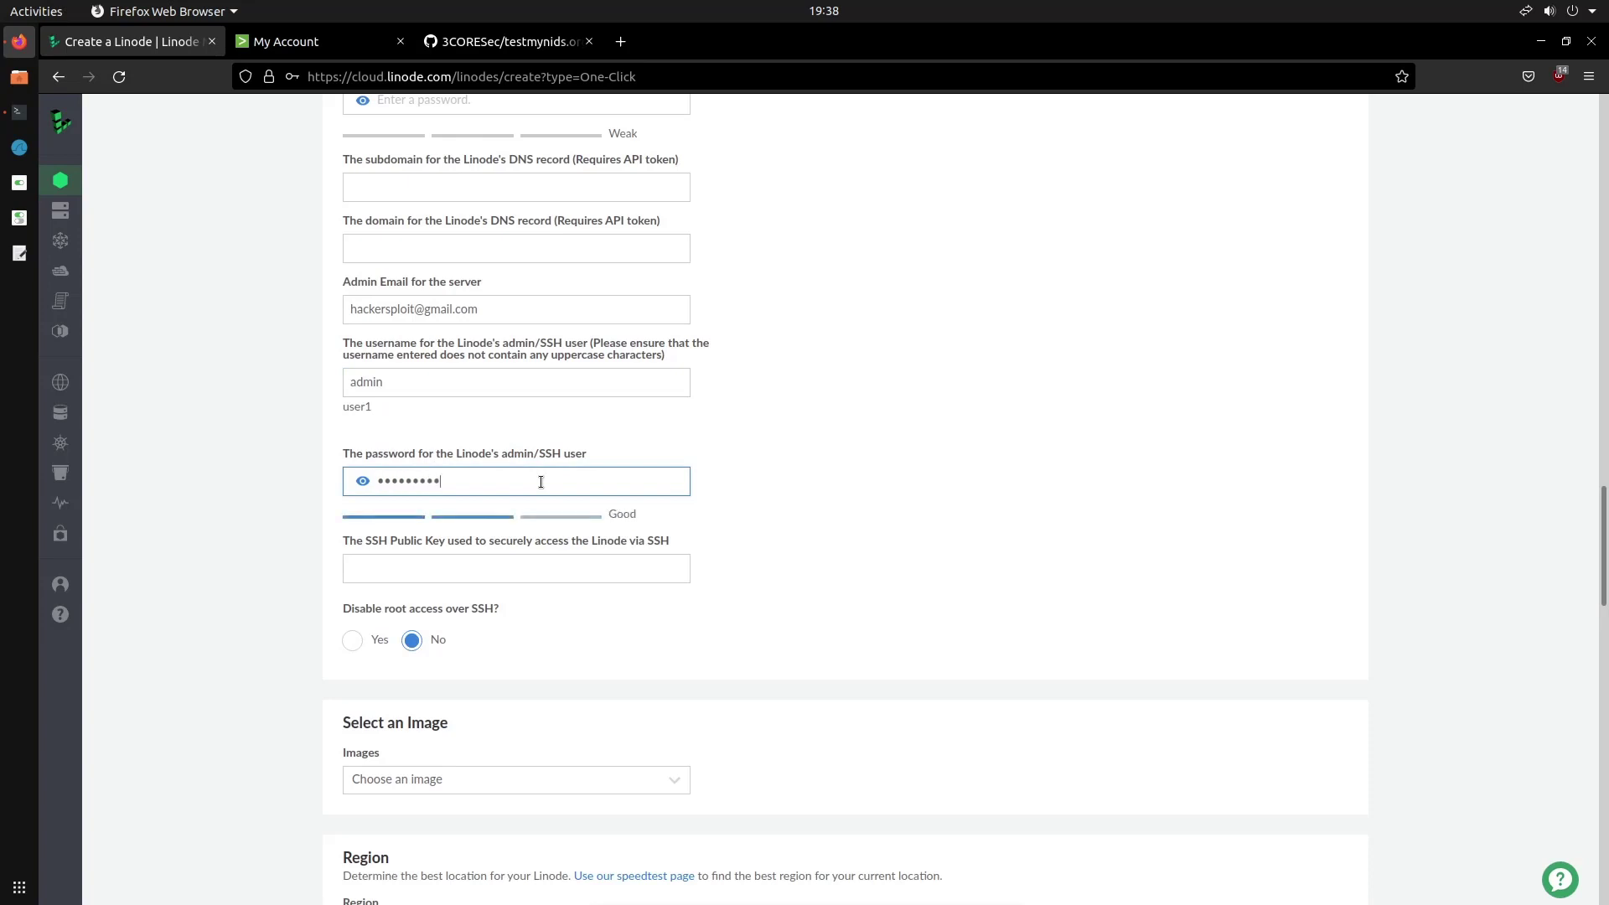
scroll(539, 483, down, 2)
scroll(540, 484, down, 1)
Choose the Ubuntu 20.04 LTS image, London, UK region, and Shared CPU Nanode 1 GB plan
click(424, 588)
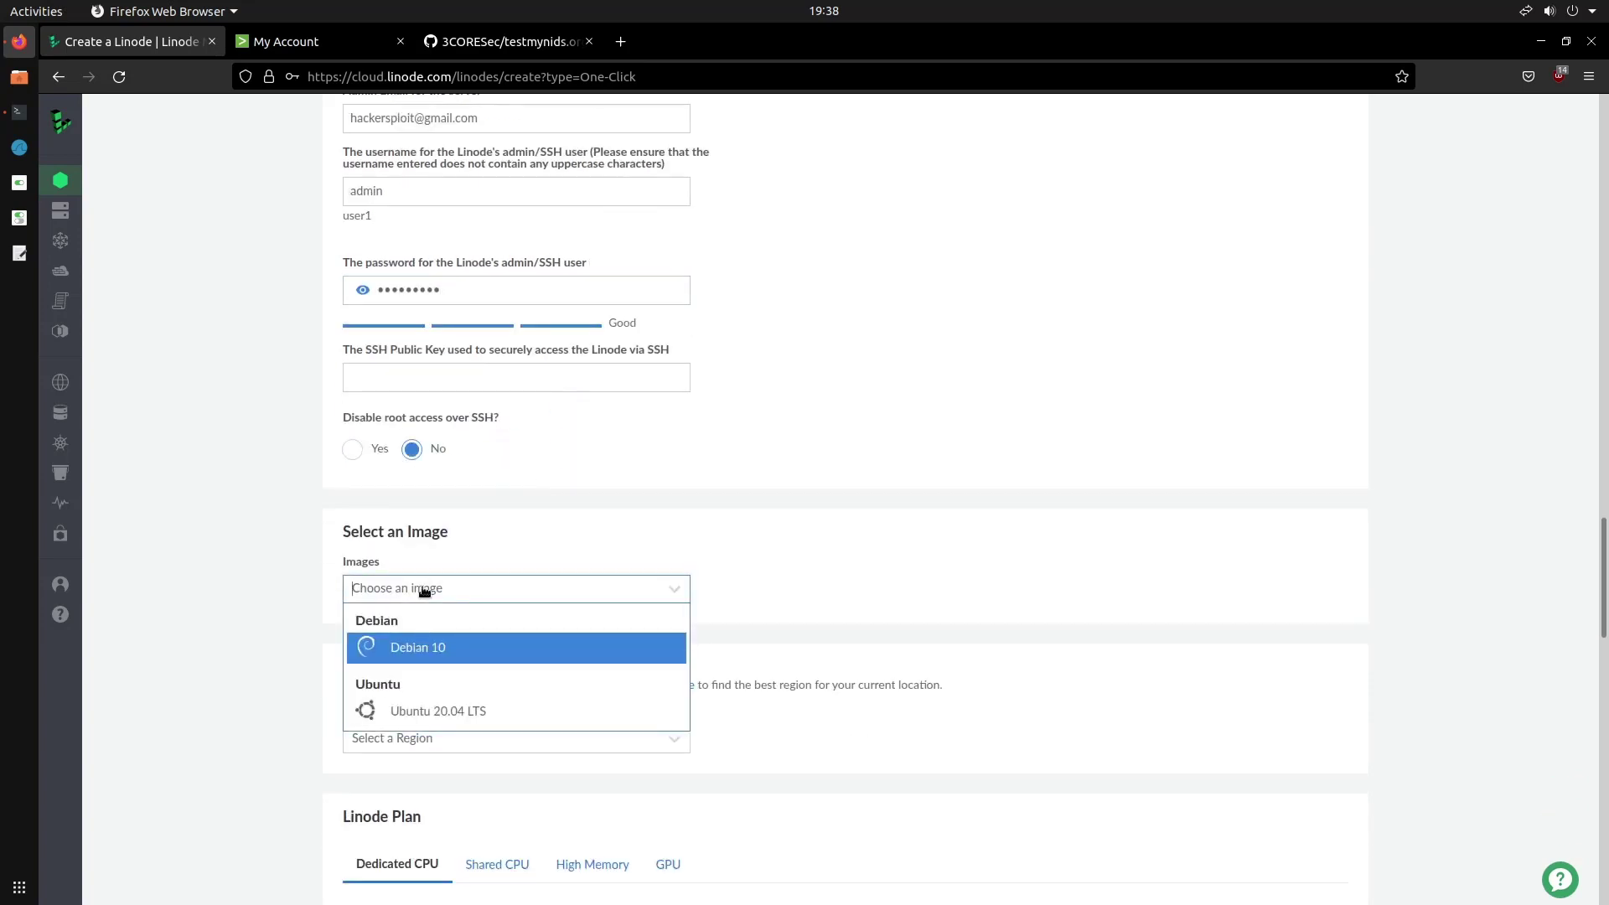
click(441, 701)
scroll(546, 642, down, 5)
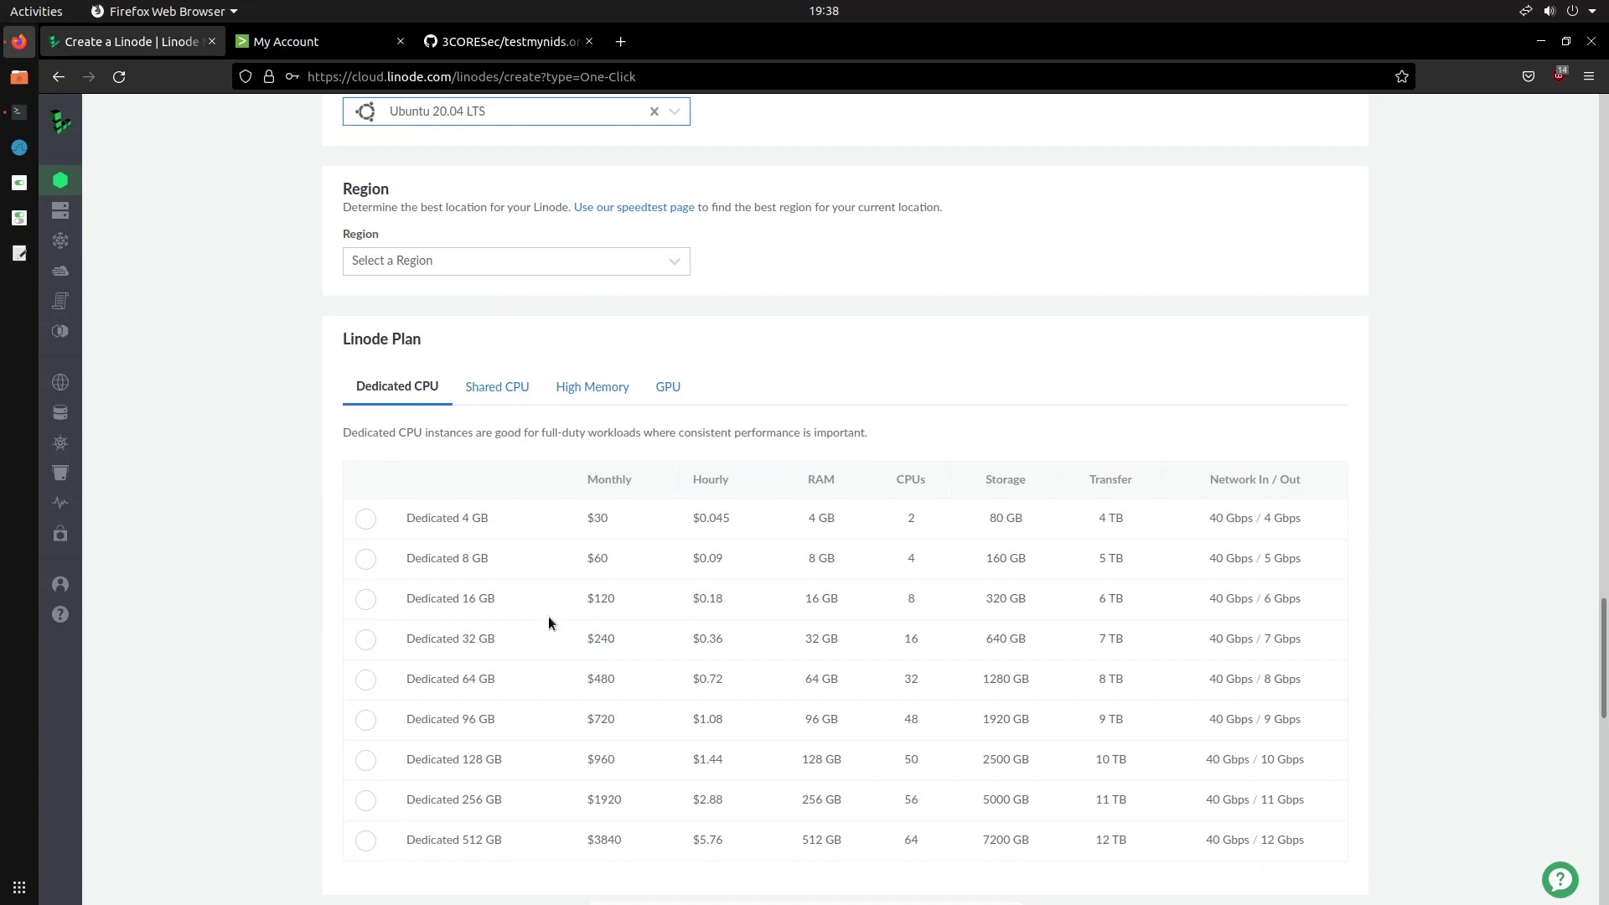
click(507, 261)
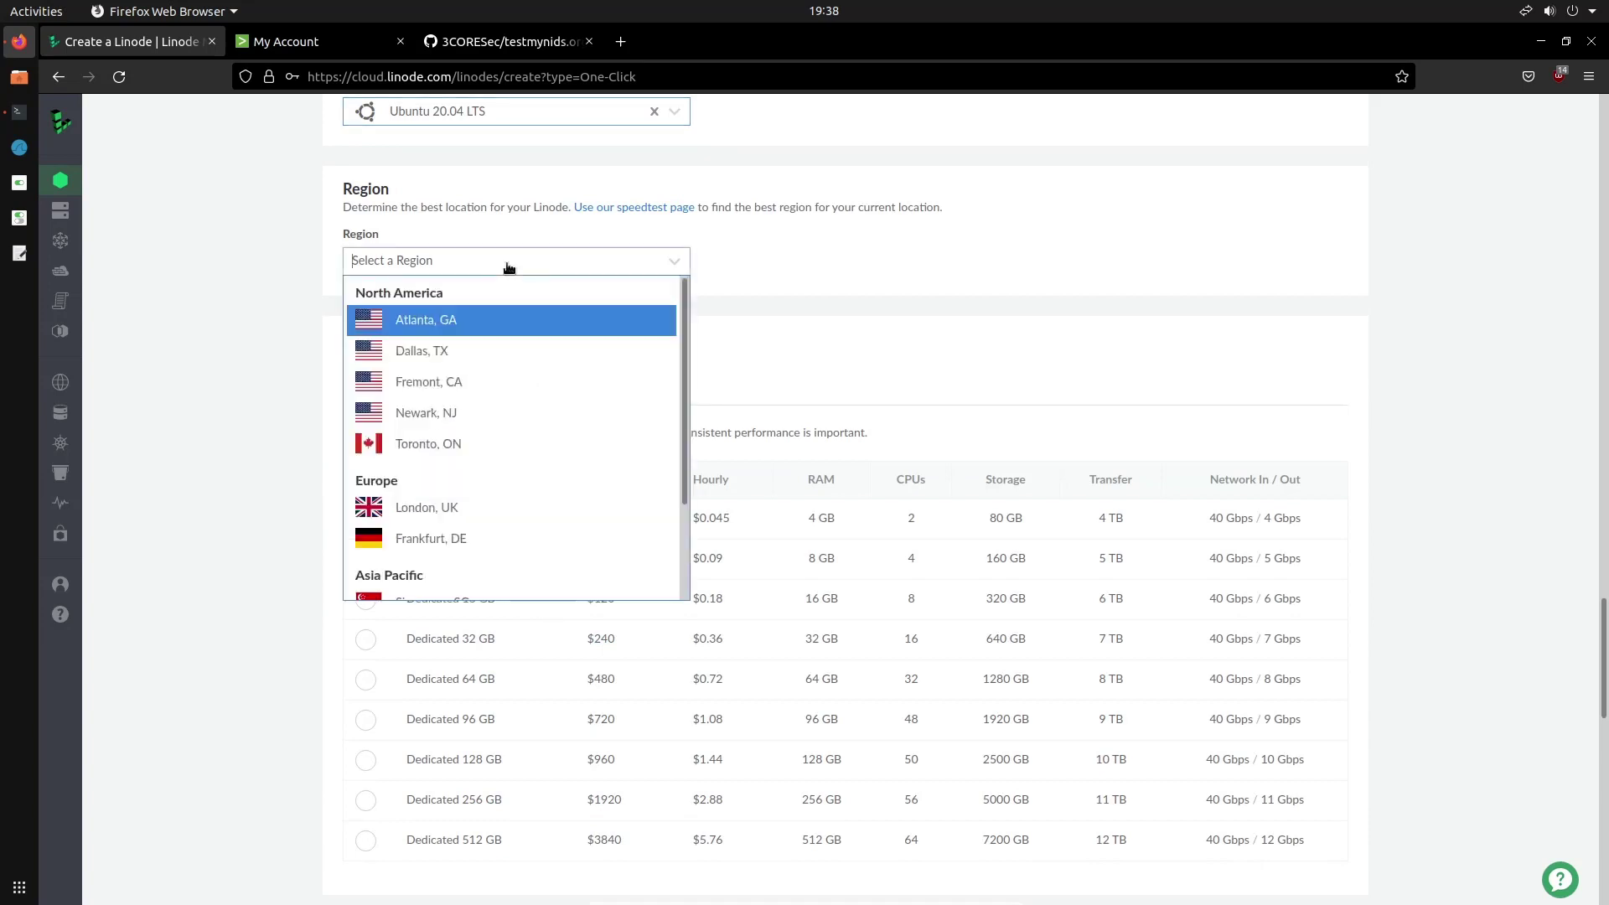
click(513, 507)
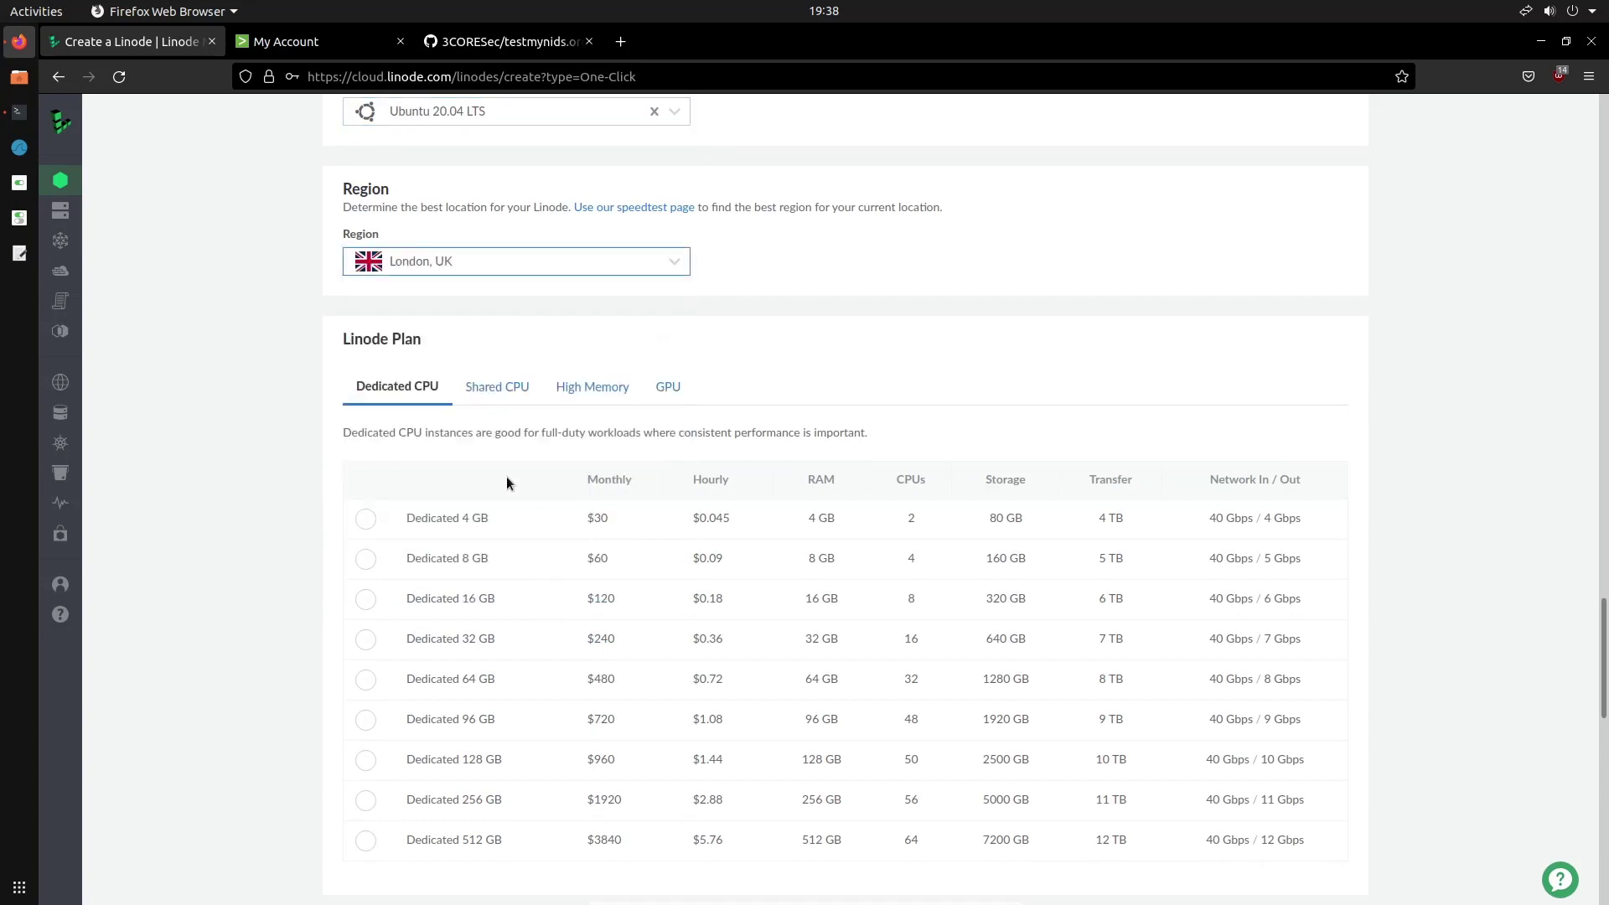
click(500, 397)
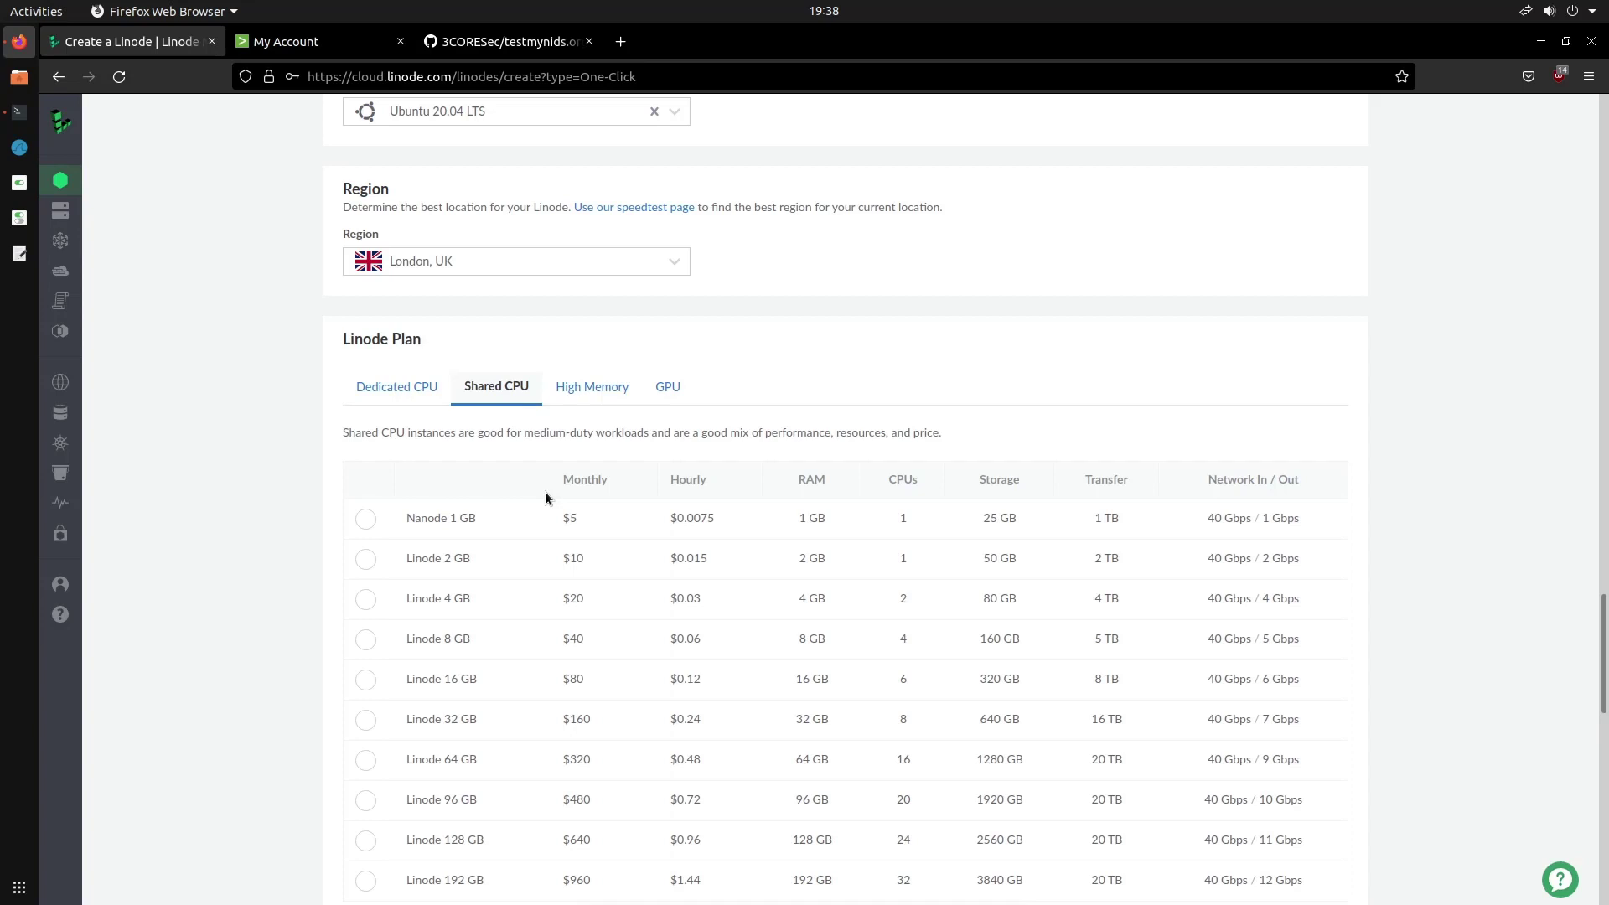
click(365, 519)
Rename the Linode label from splunk-eu-west to Splunk, set a root password, and create it
scroll(769, 531, down, 9)
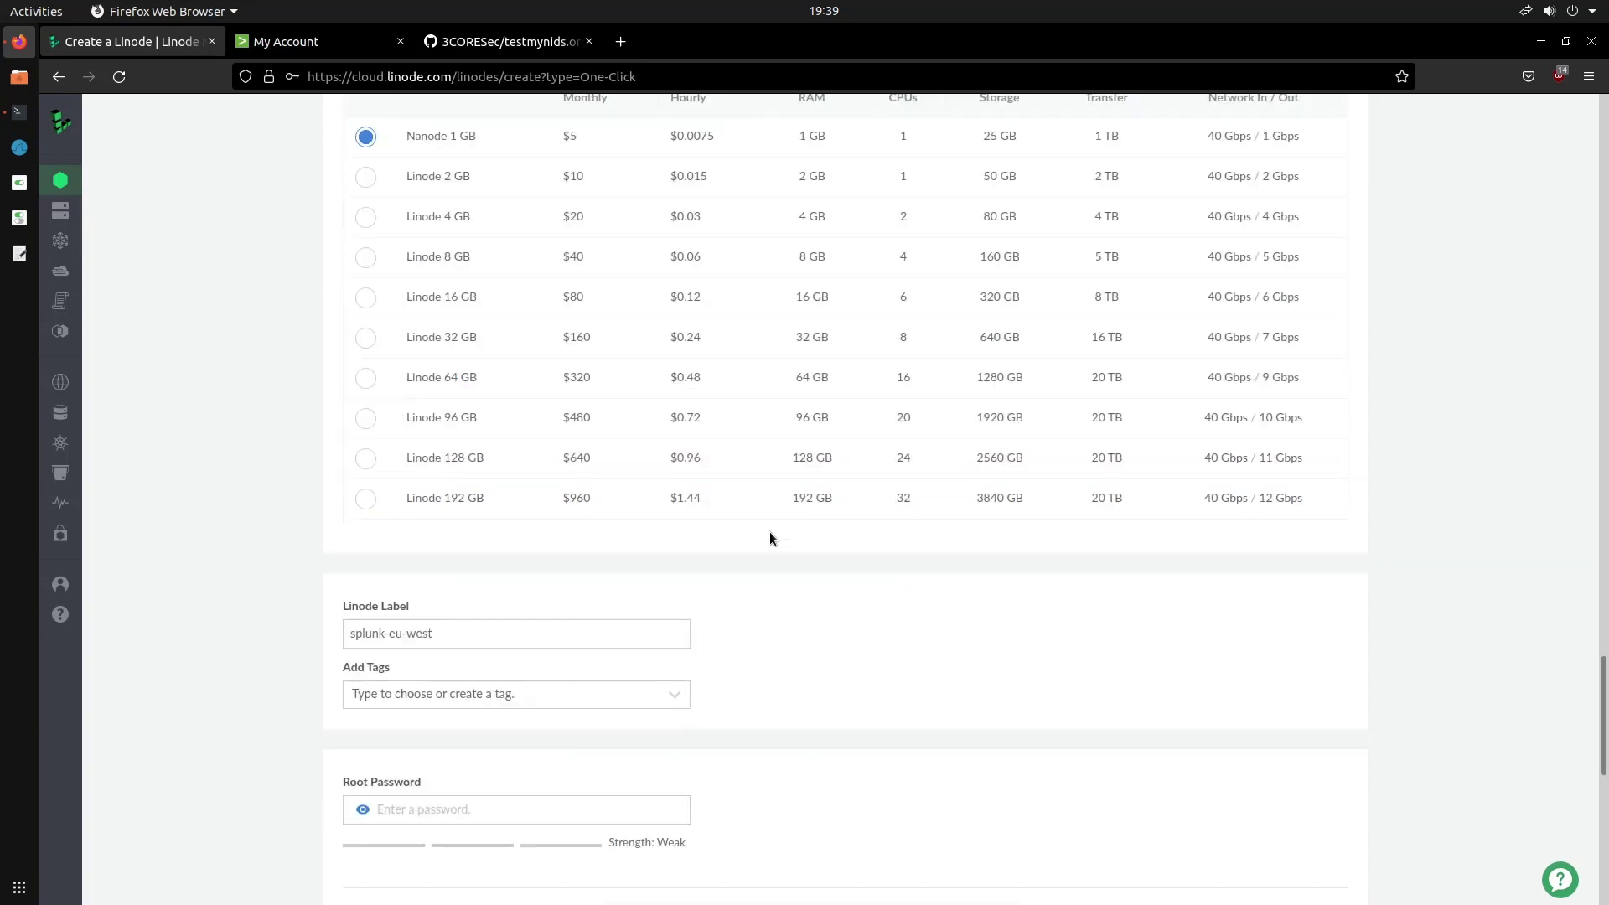
triple_click(461, 250)
text(Splunk)
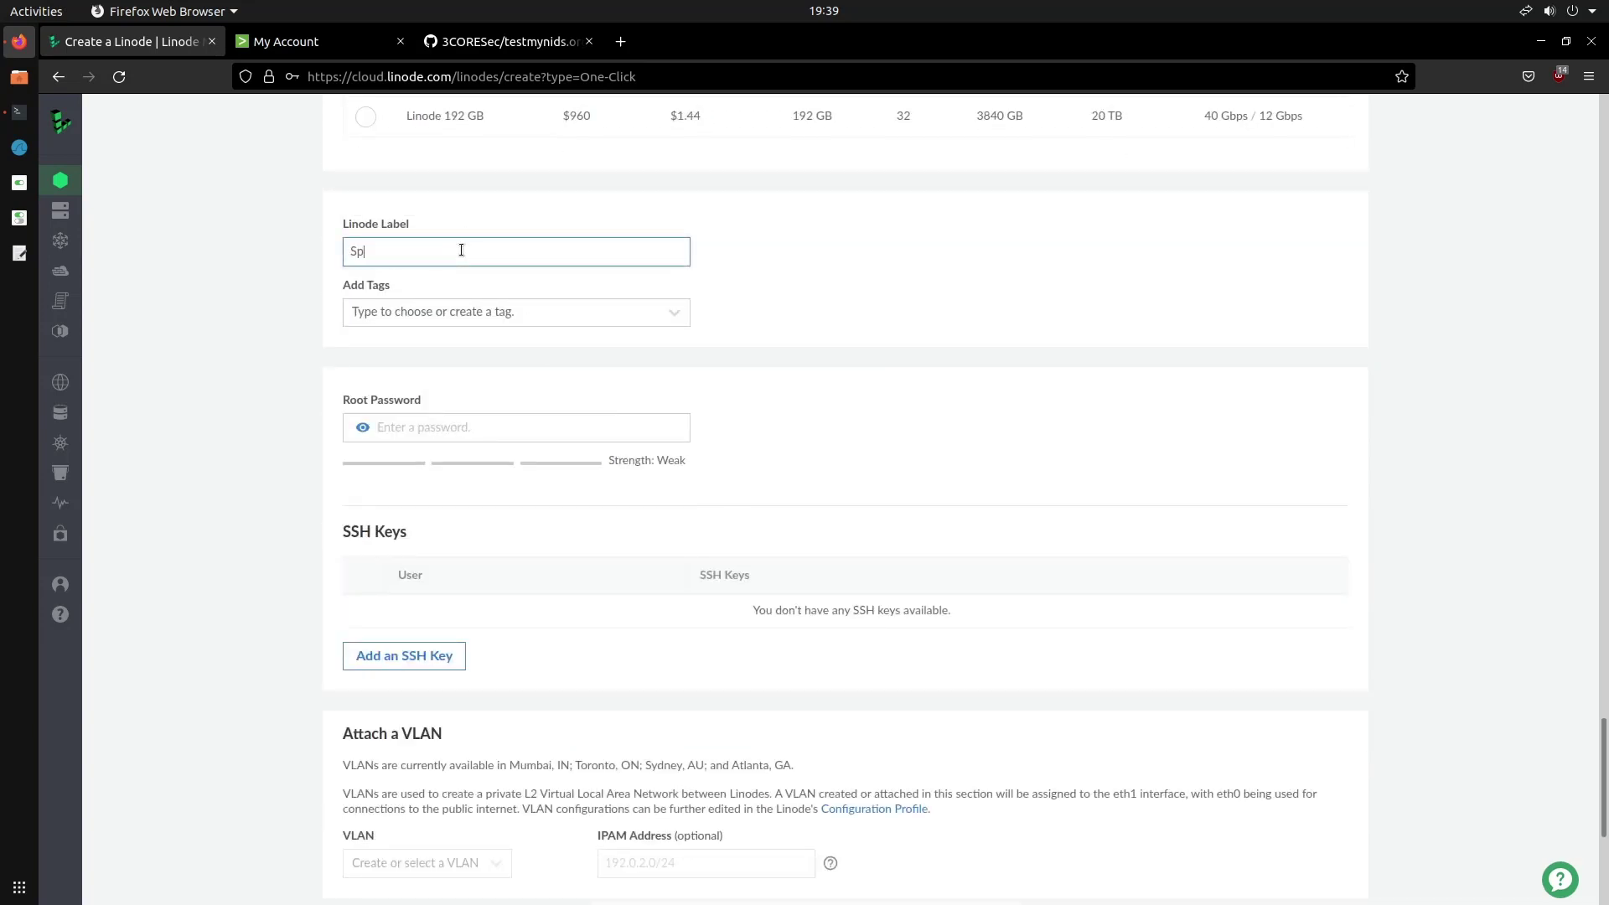
click(528, 425)
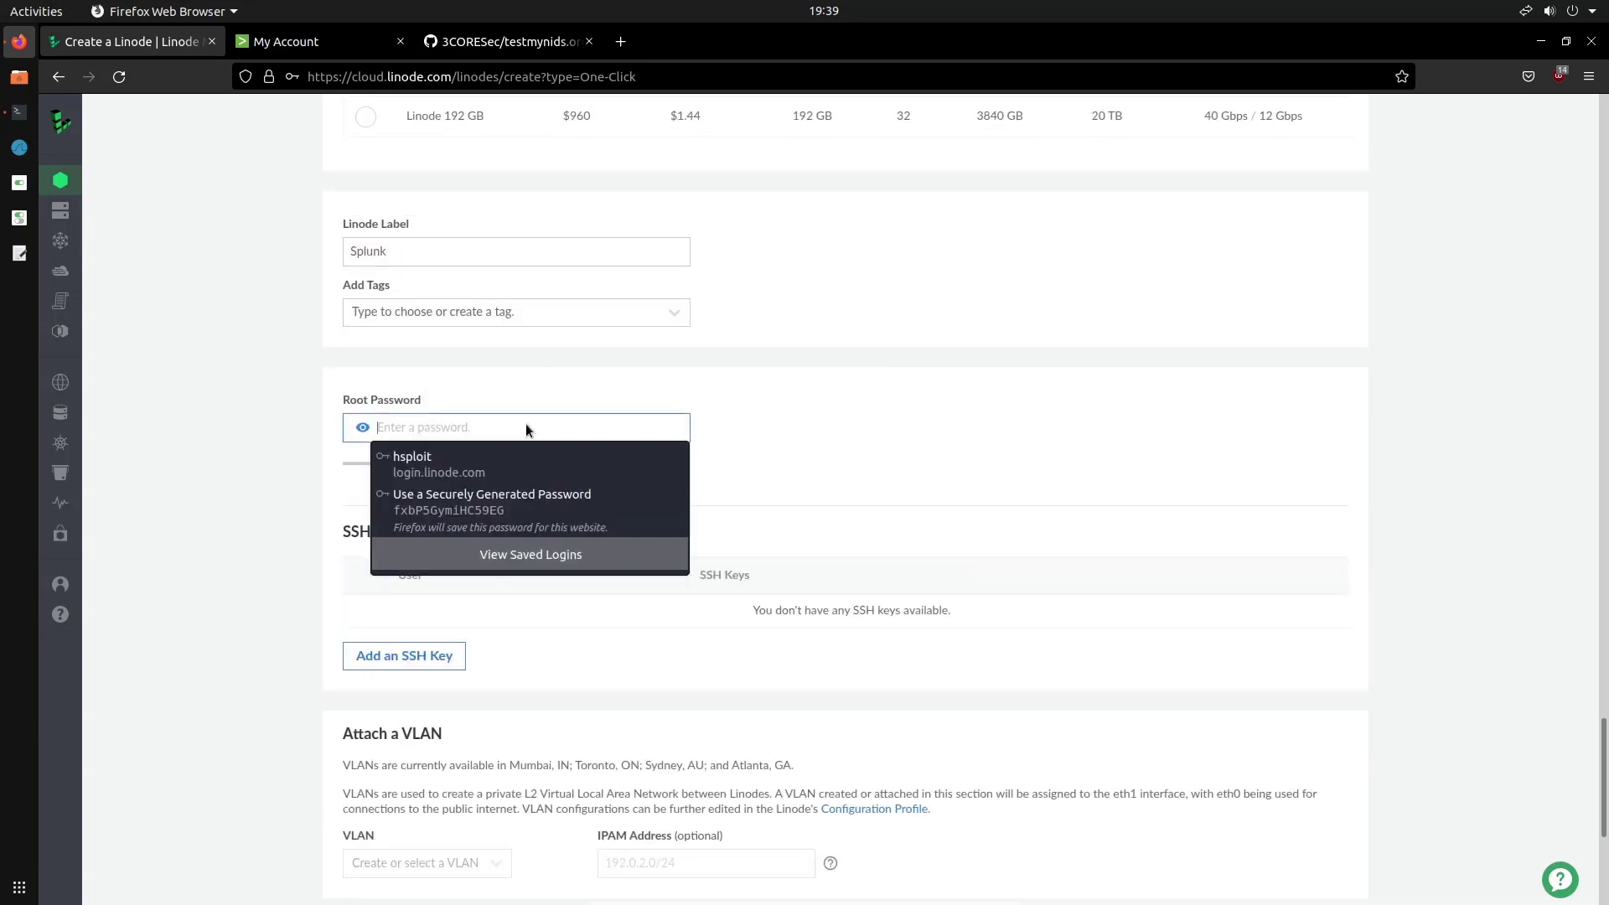
text(•••••••••)
scroll(570, 440, down, 5)
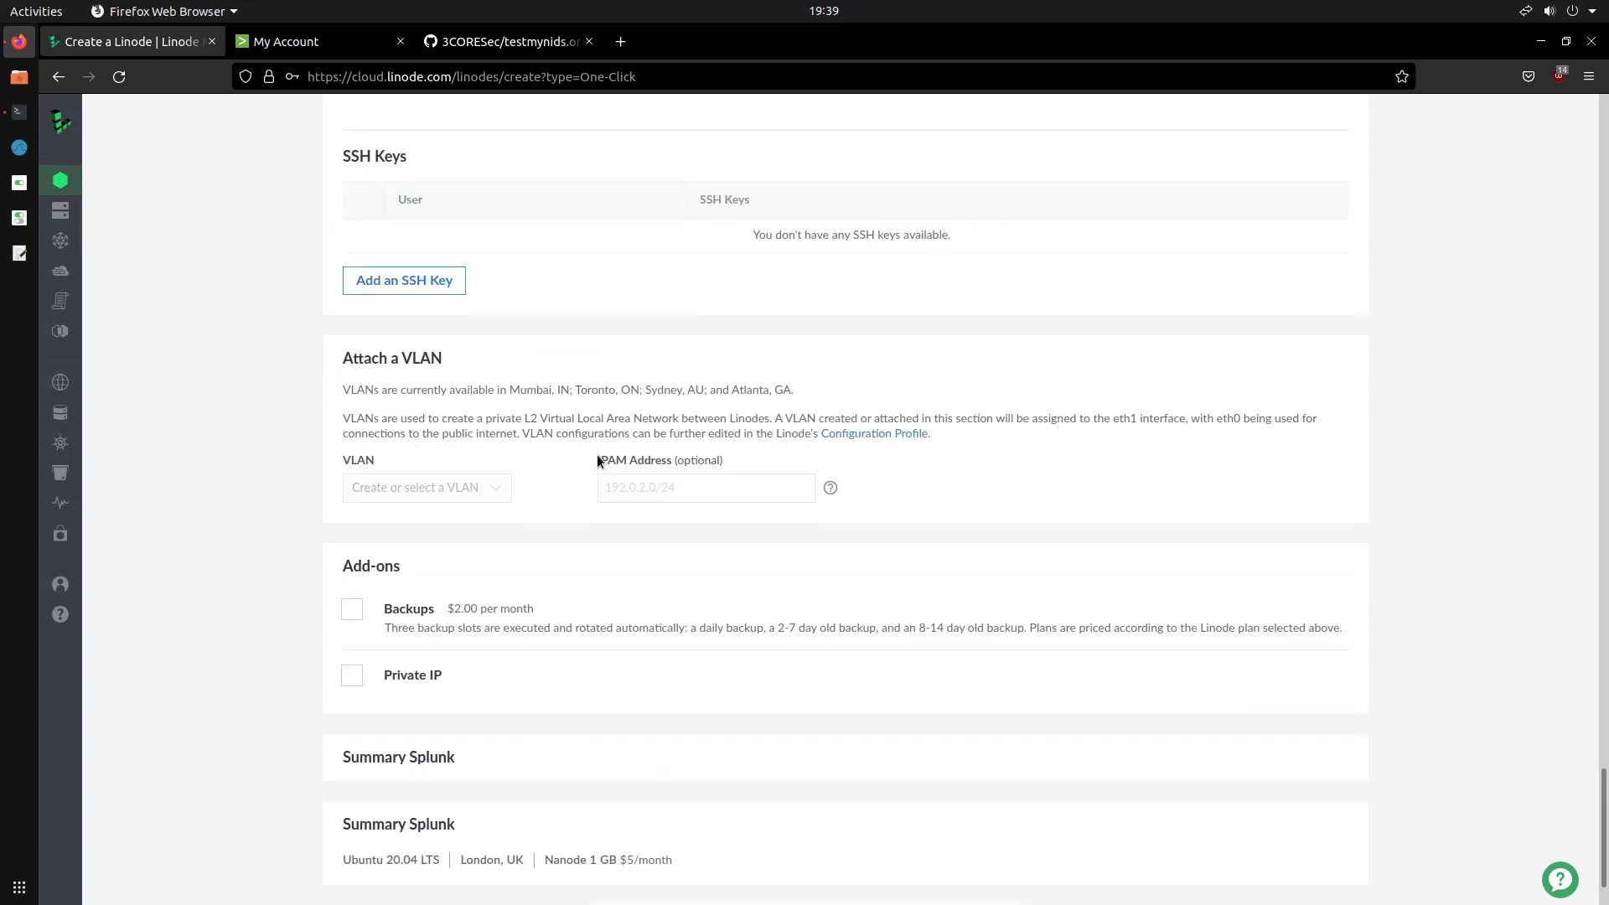
click(1289, 831)
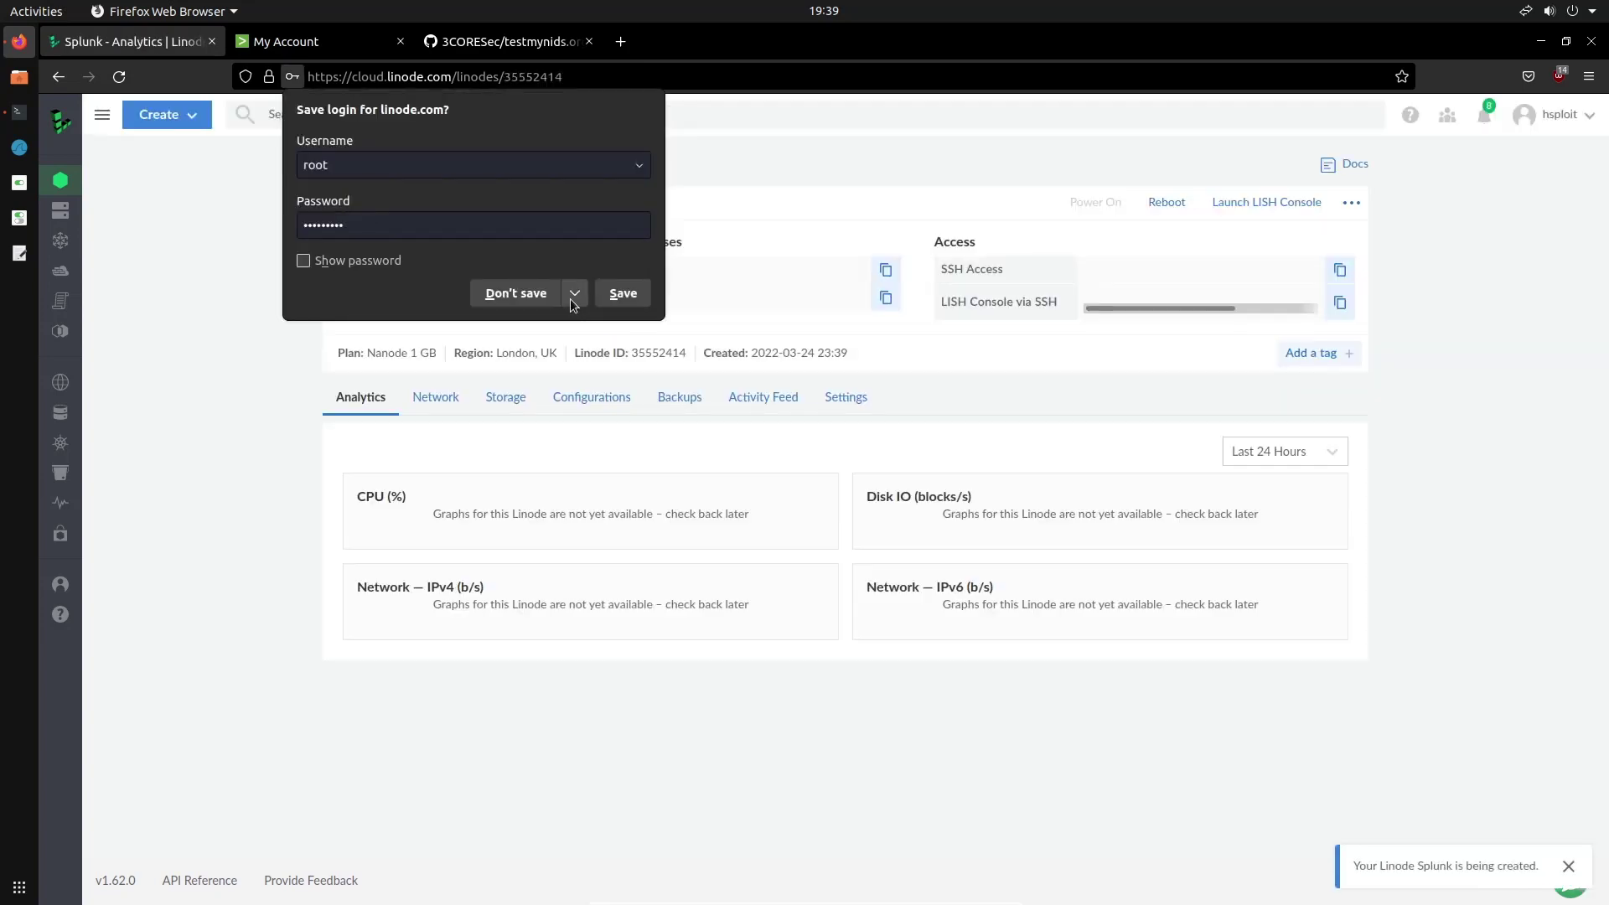
Decline Firefox's offer to save the login
click(503, 292)
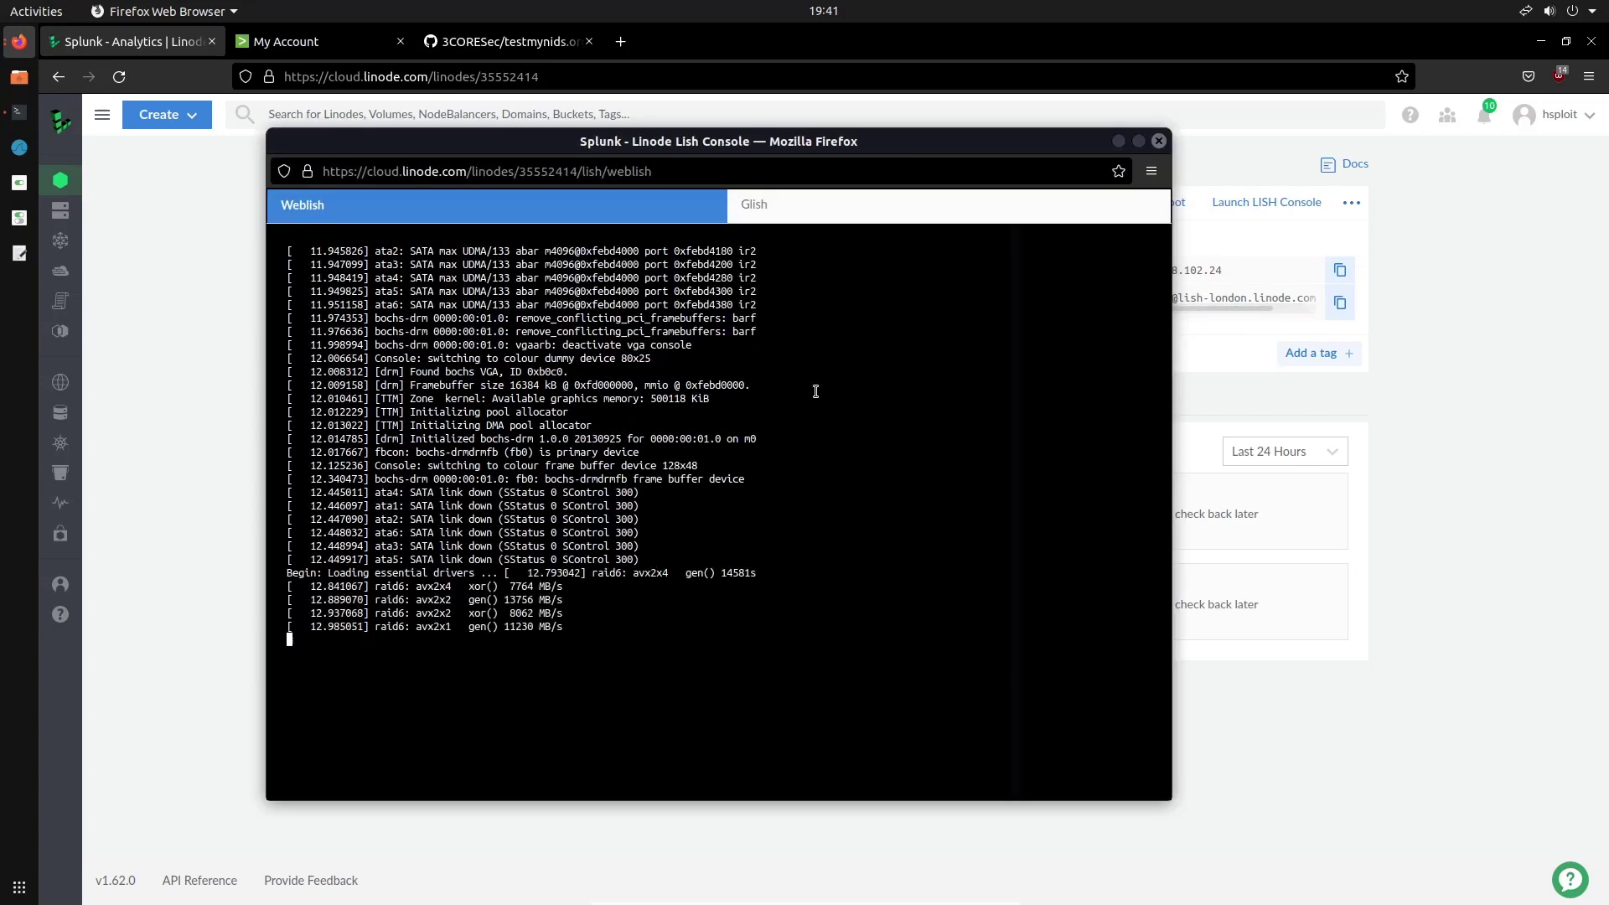
drag(751, 143, 804, 148)
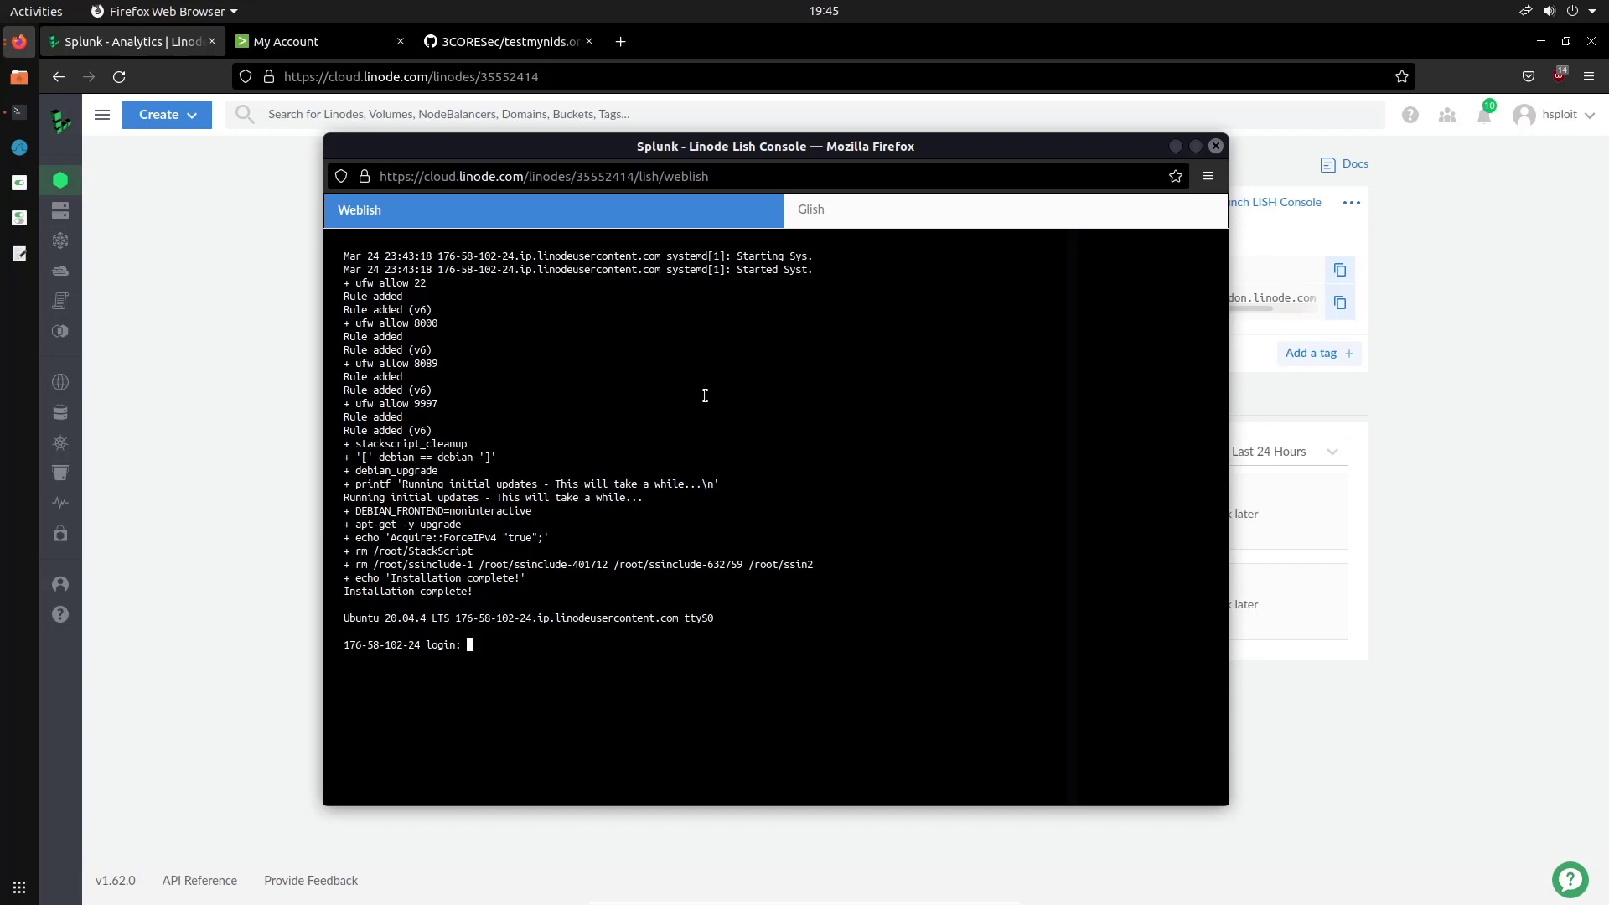
mouse_move(757, 158)
mouse_down()
mouse_move(979, 157)
mouse_move(710, 157)
mouse_move(734, 157)
mouse_up()
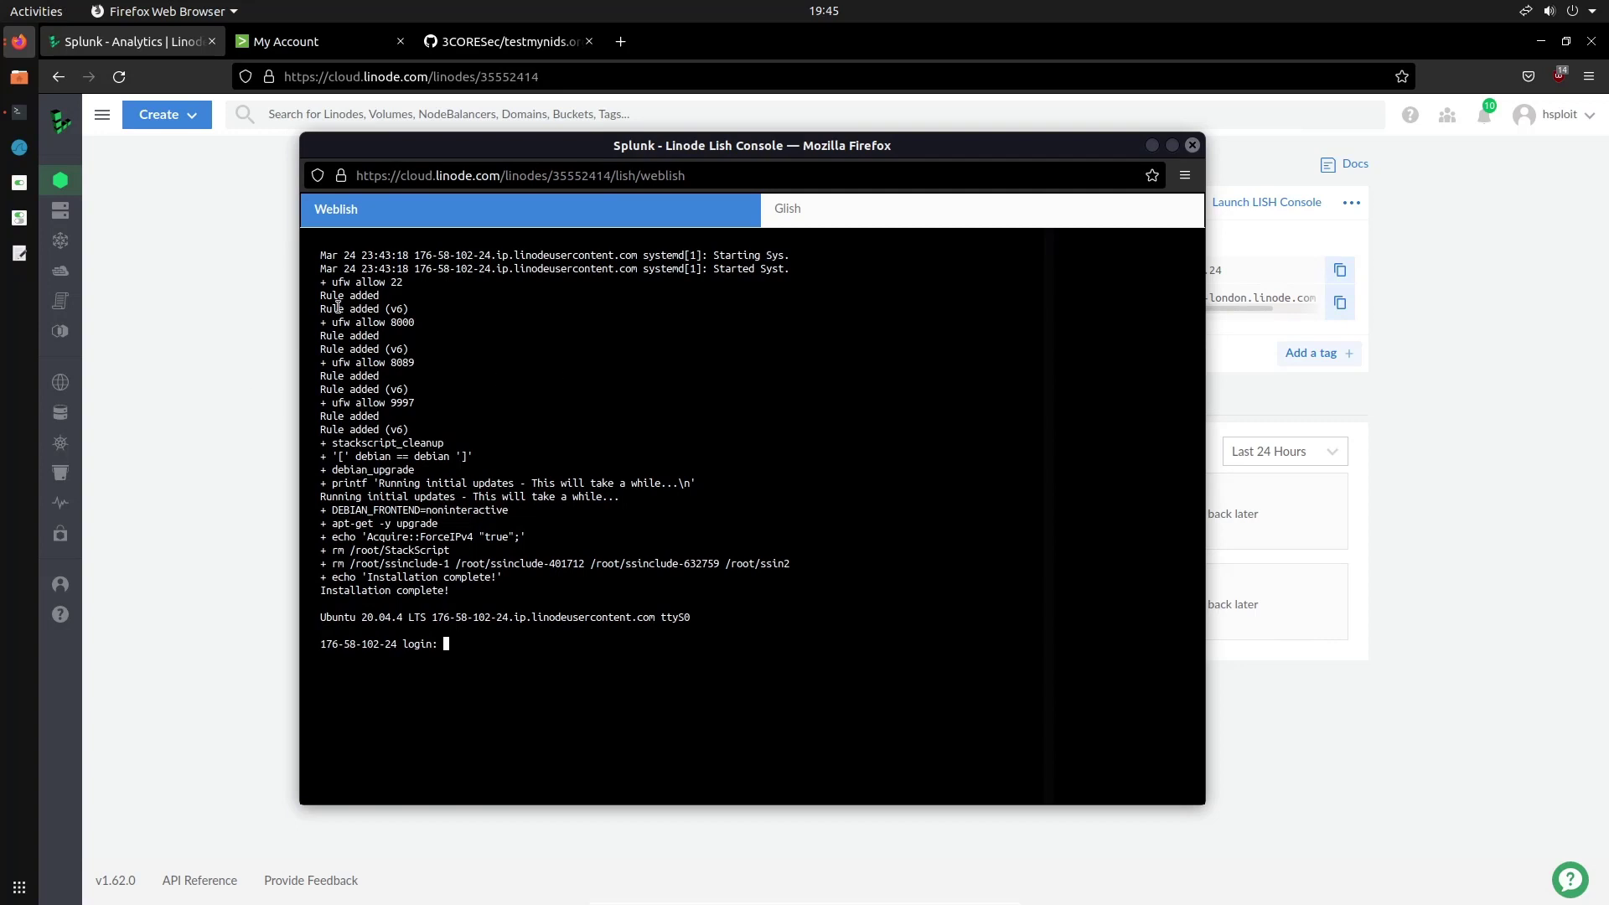
drag(335, 288, 494, 284)
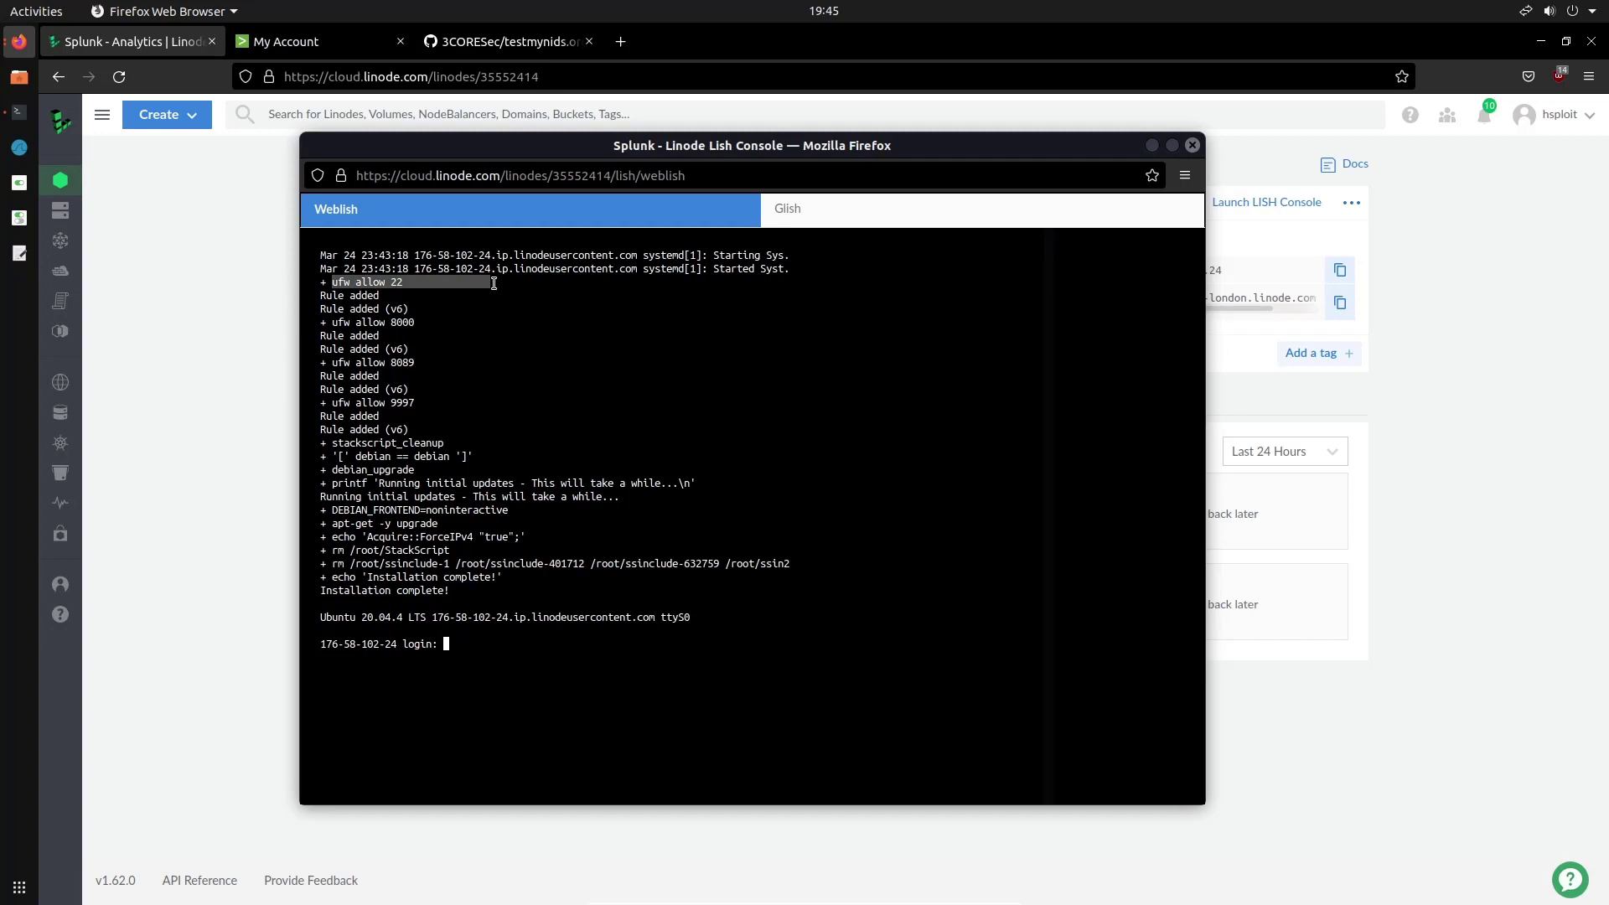
drag(494, 283, 411, 387)
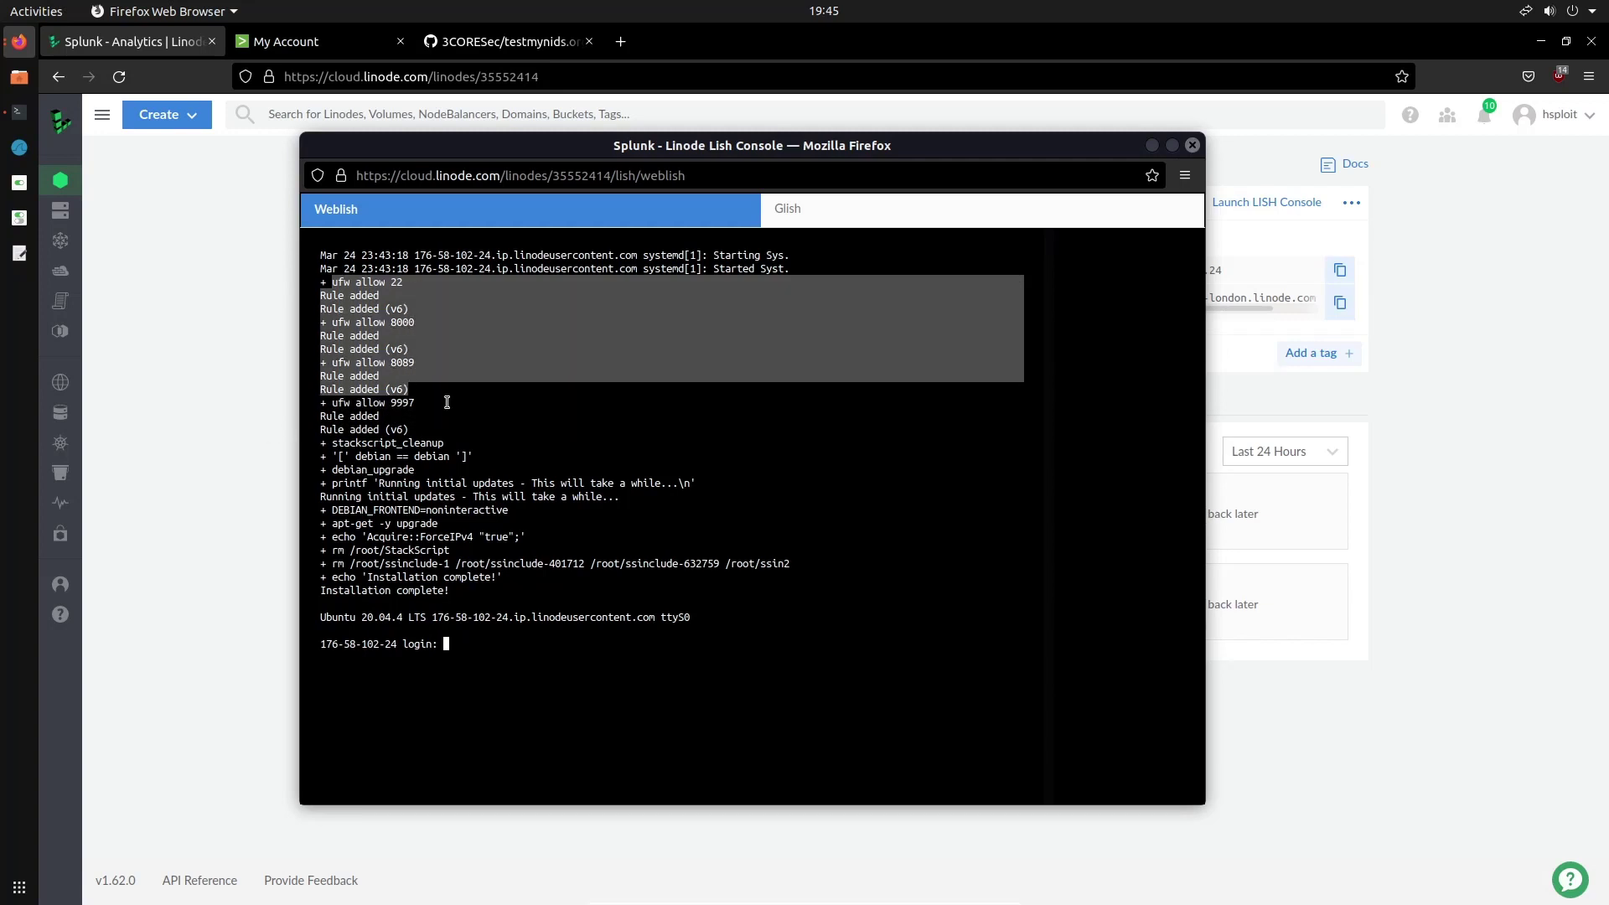
mouse_move(391, 400)
mouse_down()
mouse_move(436, 400)
mouse_move(385, 415)
mouse_up()
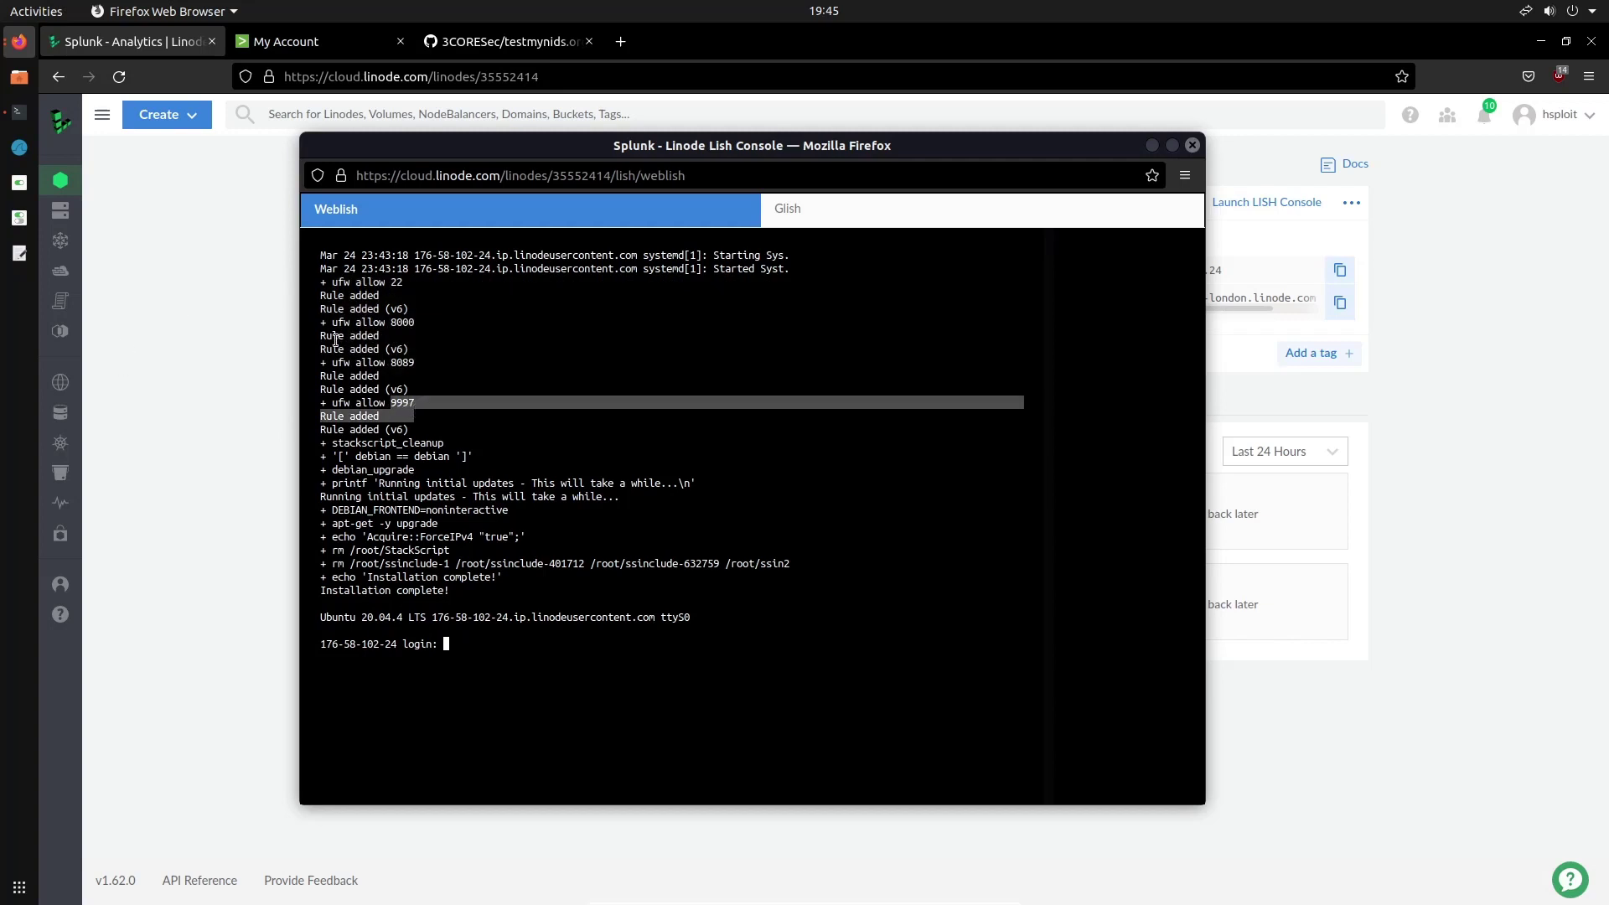
Log into the Lish console as root with the root password
click(476, 638)
text(root)
key(Return)
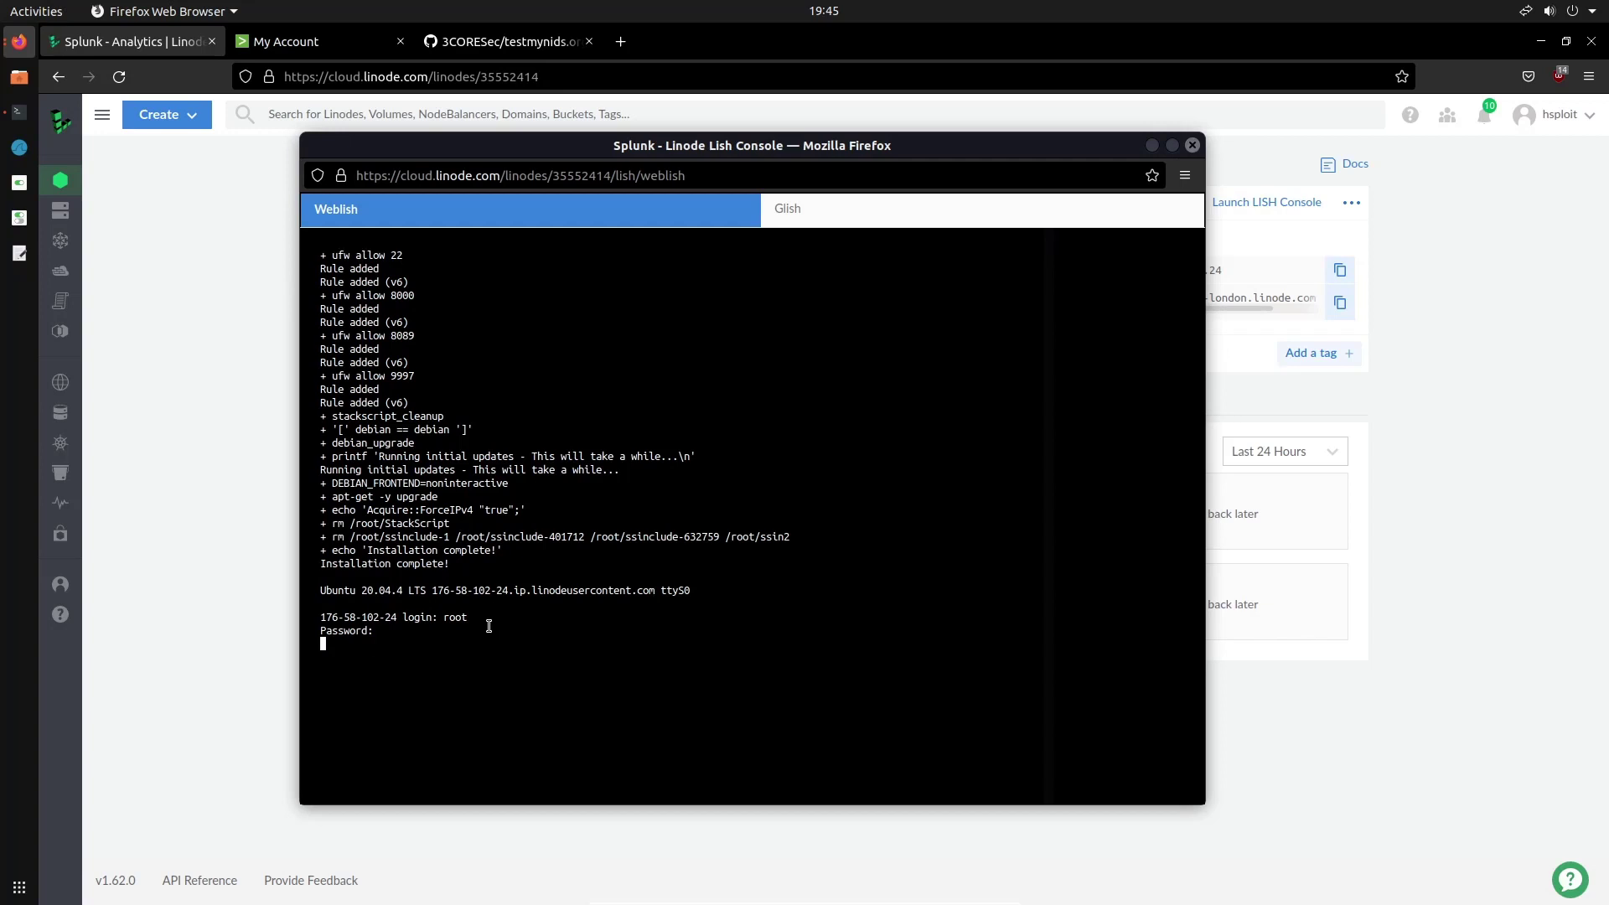
key(Return)
Run sudo ufw status to check the firewall allows ports 22, 8000, 8089 and 9997
text(su)
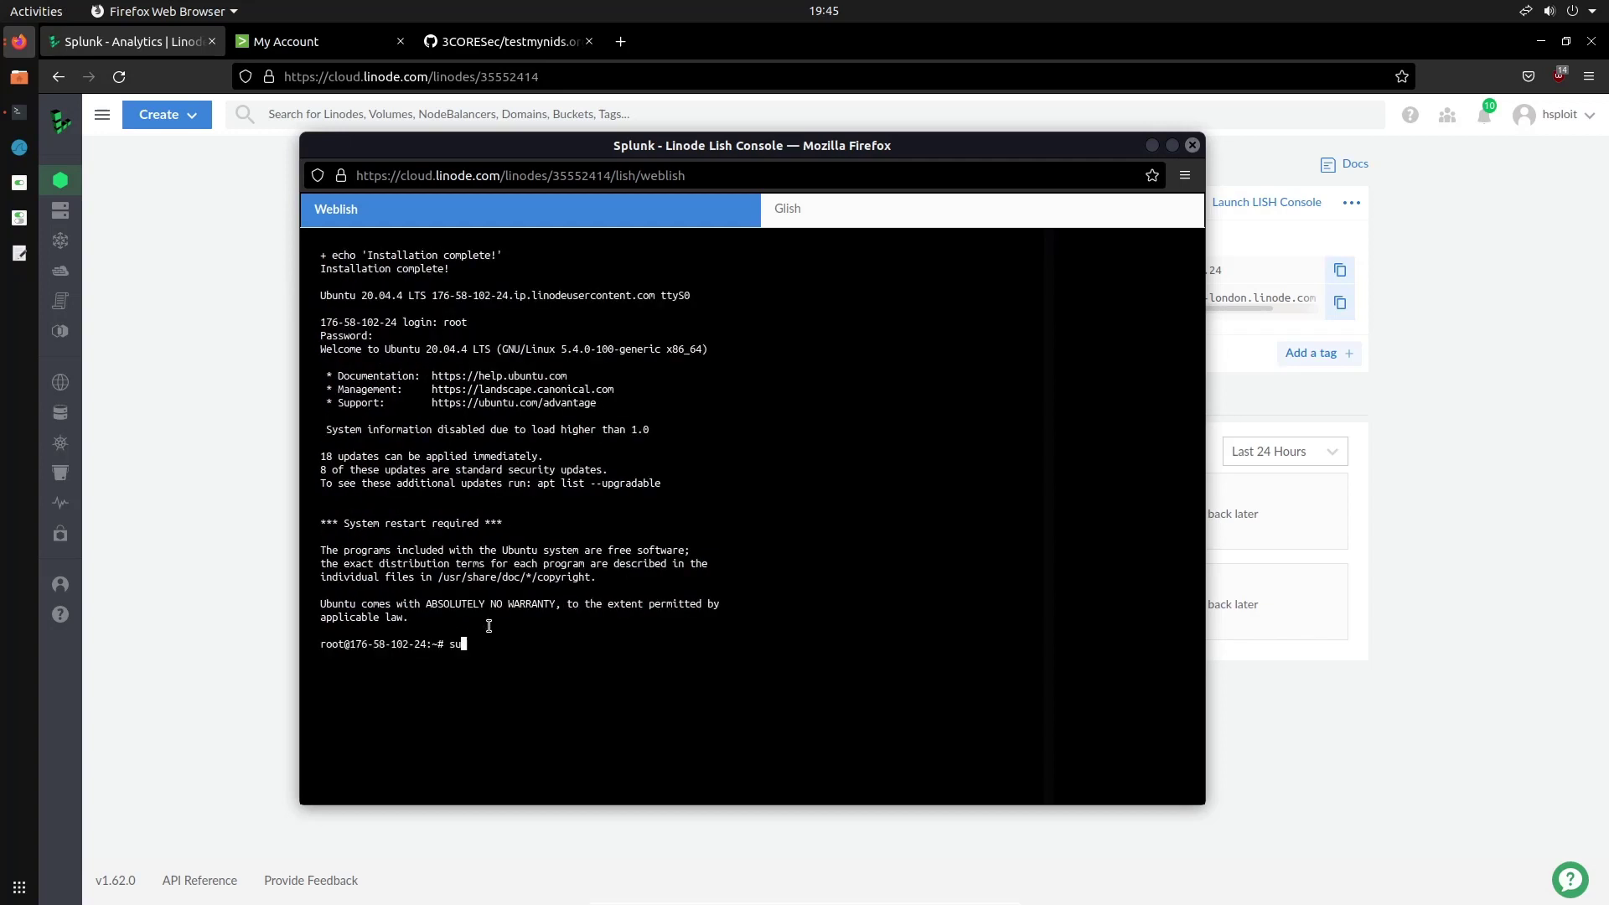
text(do ufw statuss)
key(BackSpace)
key(BackSpace)
key(BackSpace)
text(us)
key(Return)
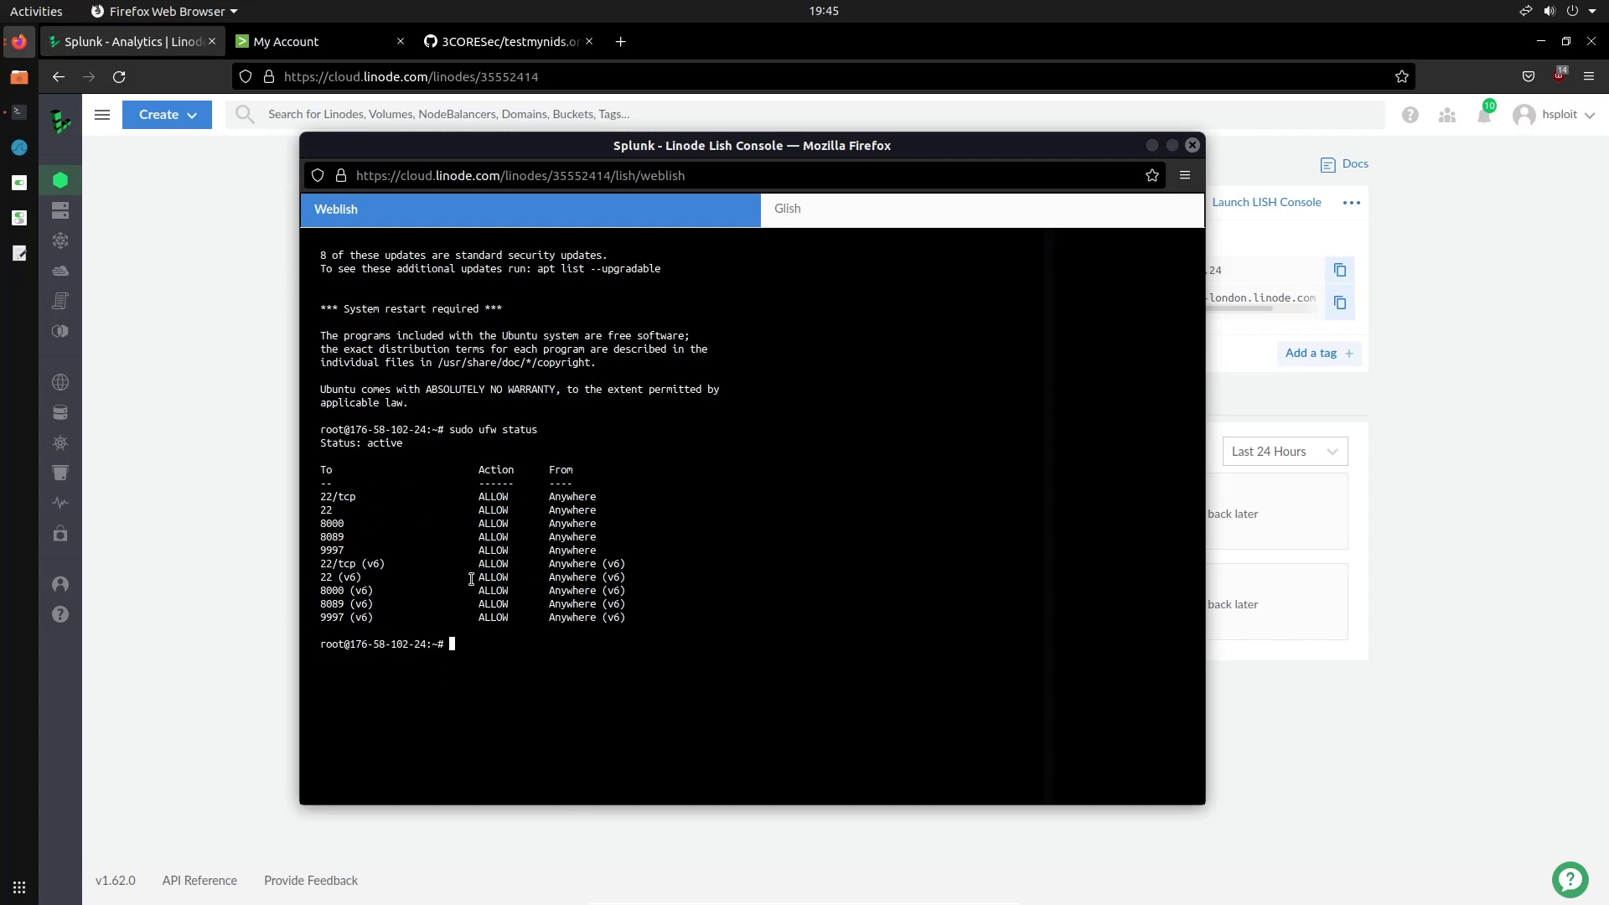
Copy the Linode's IPv4 address and load it on port 8000 in a new tab
click(248, 536)
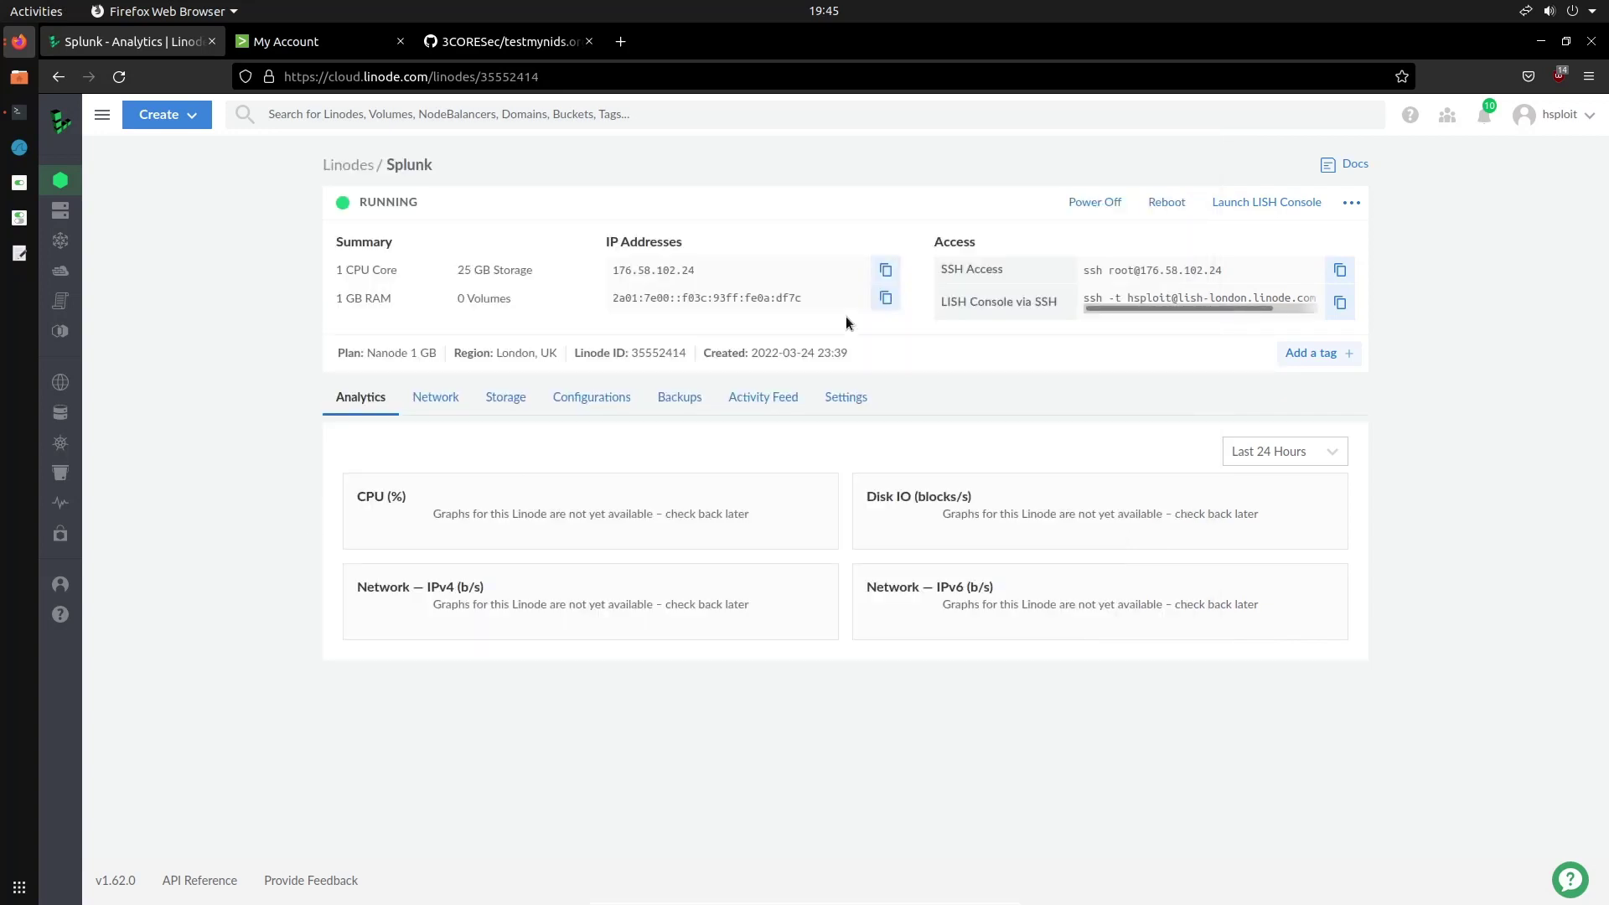
click(882, 281)
click(620, 41)
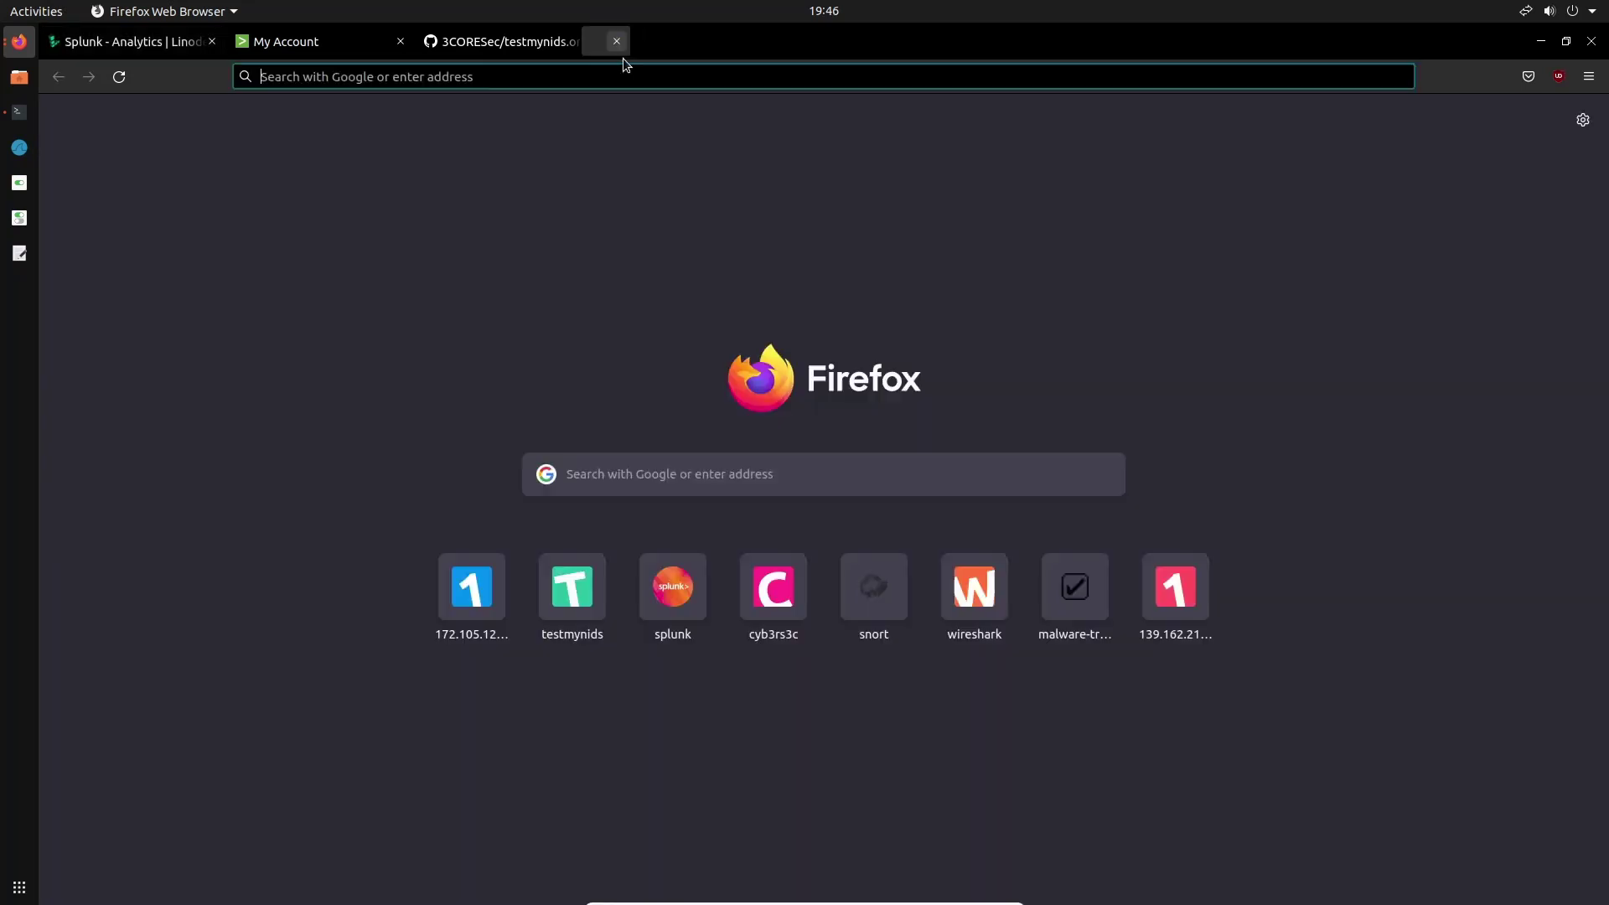
click(631, 78)
key(ctrl+v)
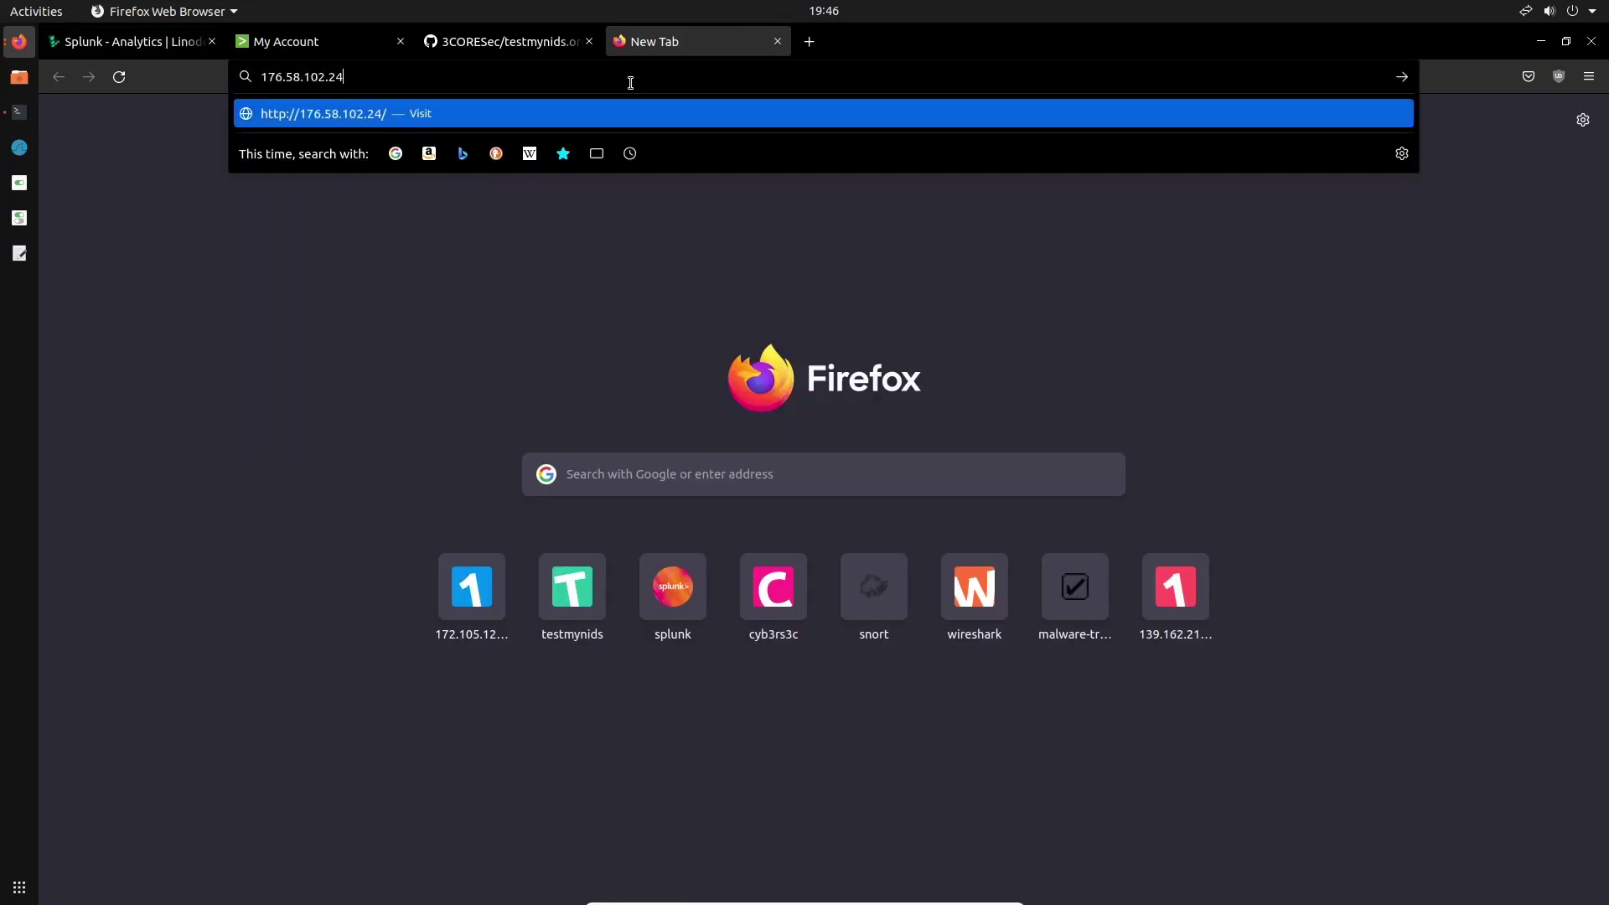
text(:)
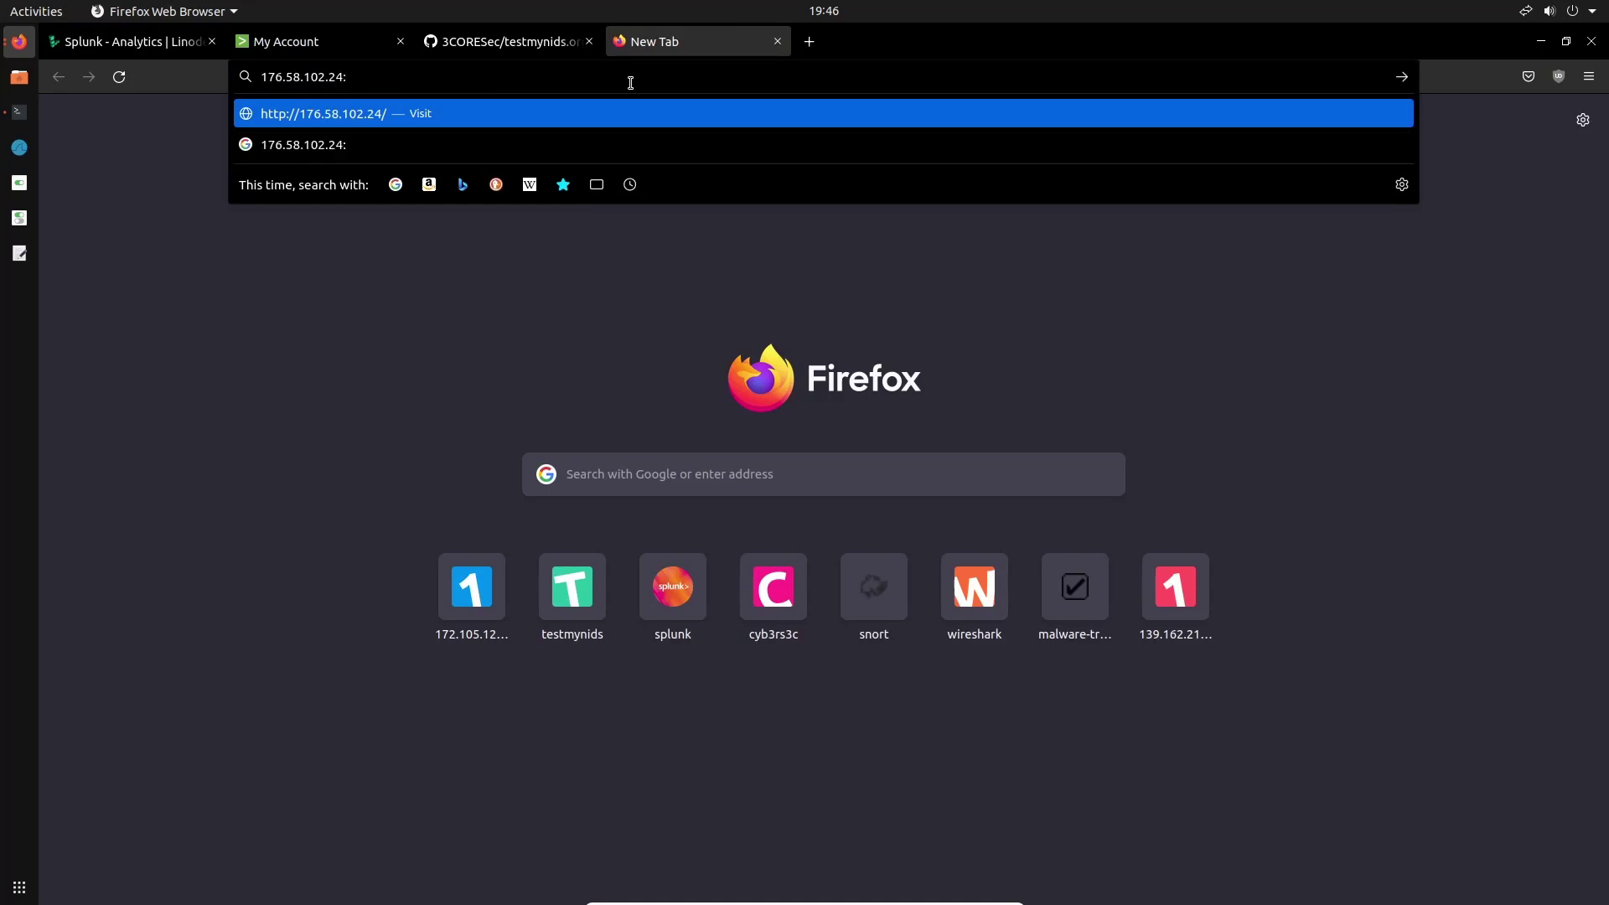
text(8000)
key(Return)
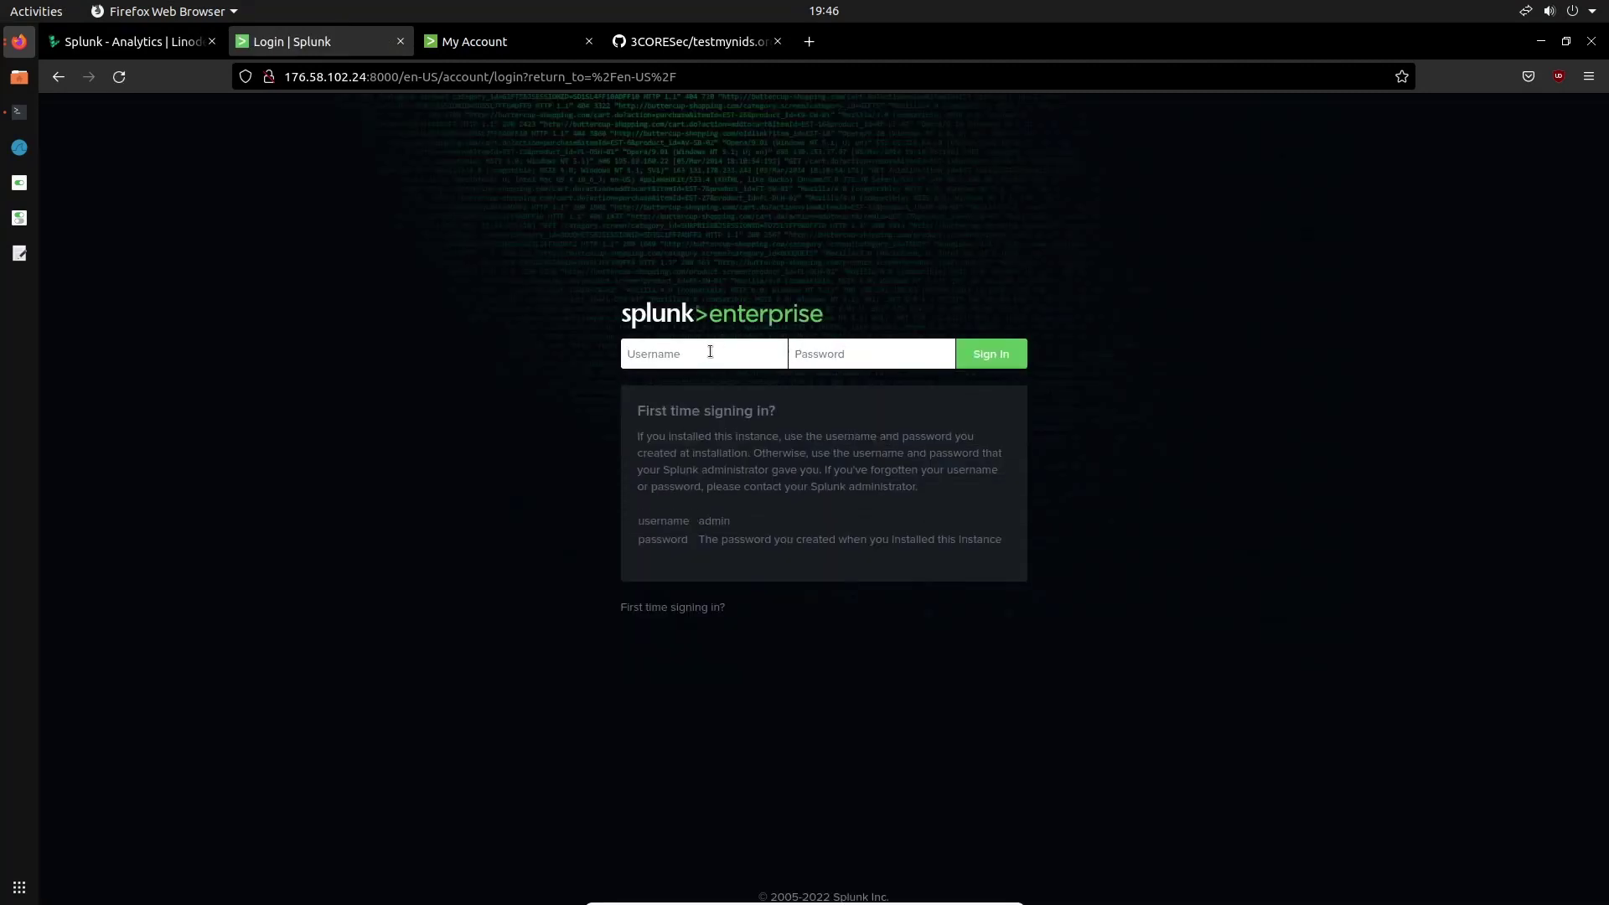
Sign in to Splunk as admin, decline saving the login, and dismiss the usage-data notice
click(704, 355)
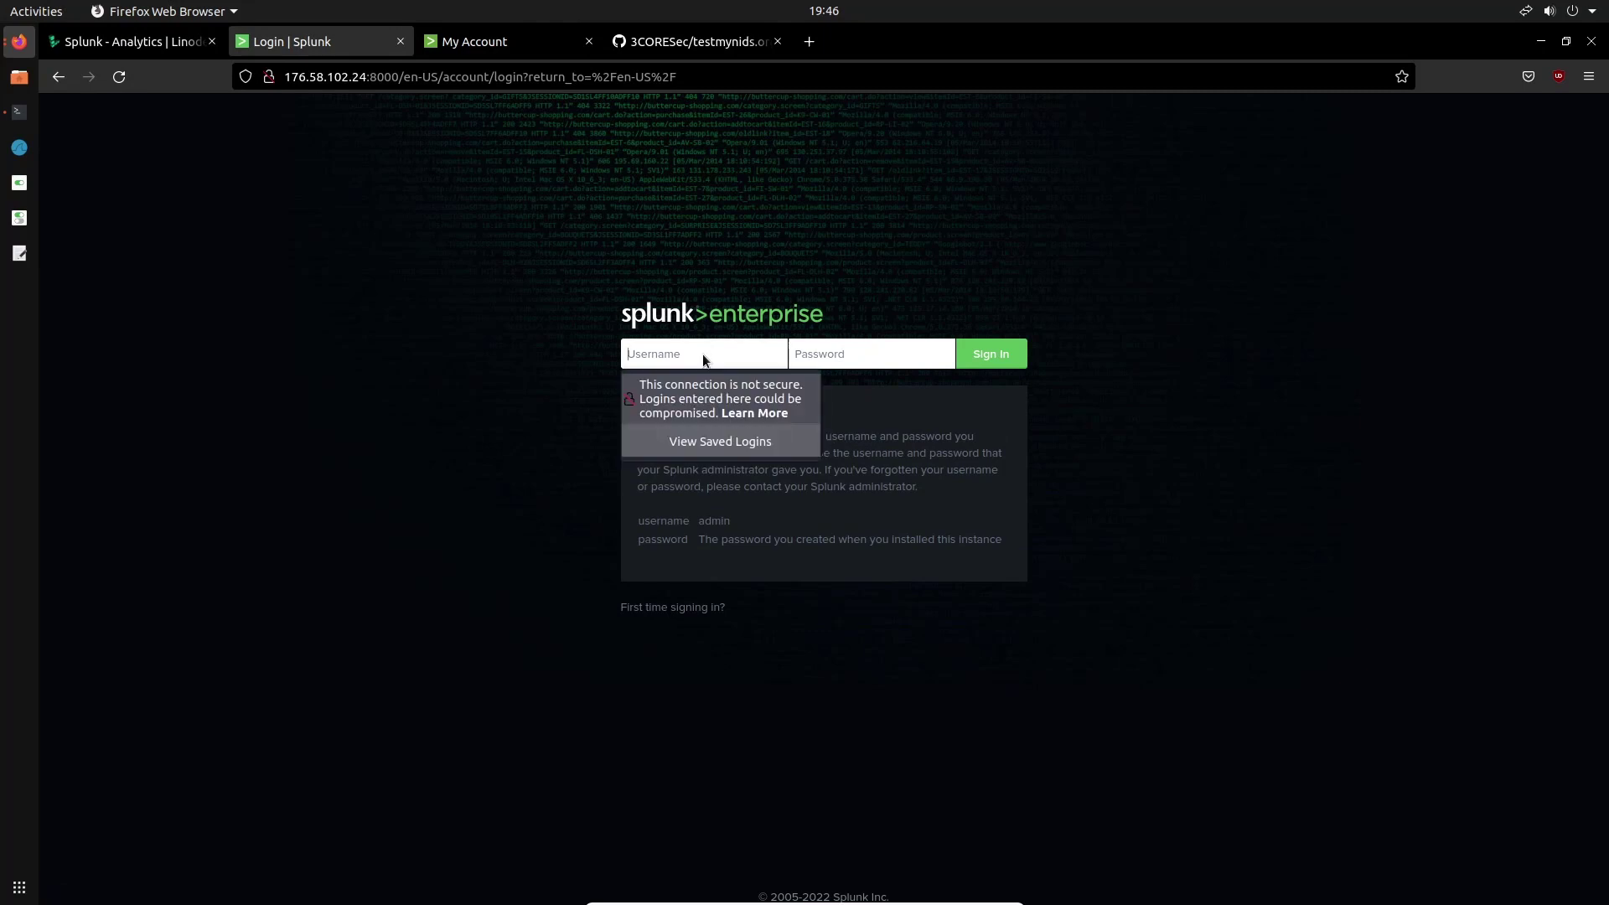
text(admin)
key(Tab)
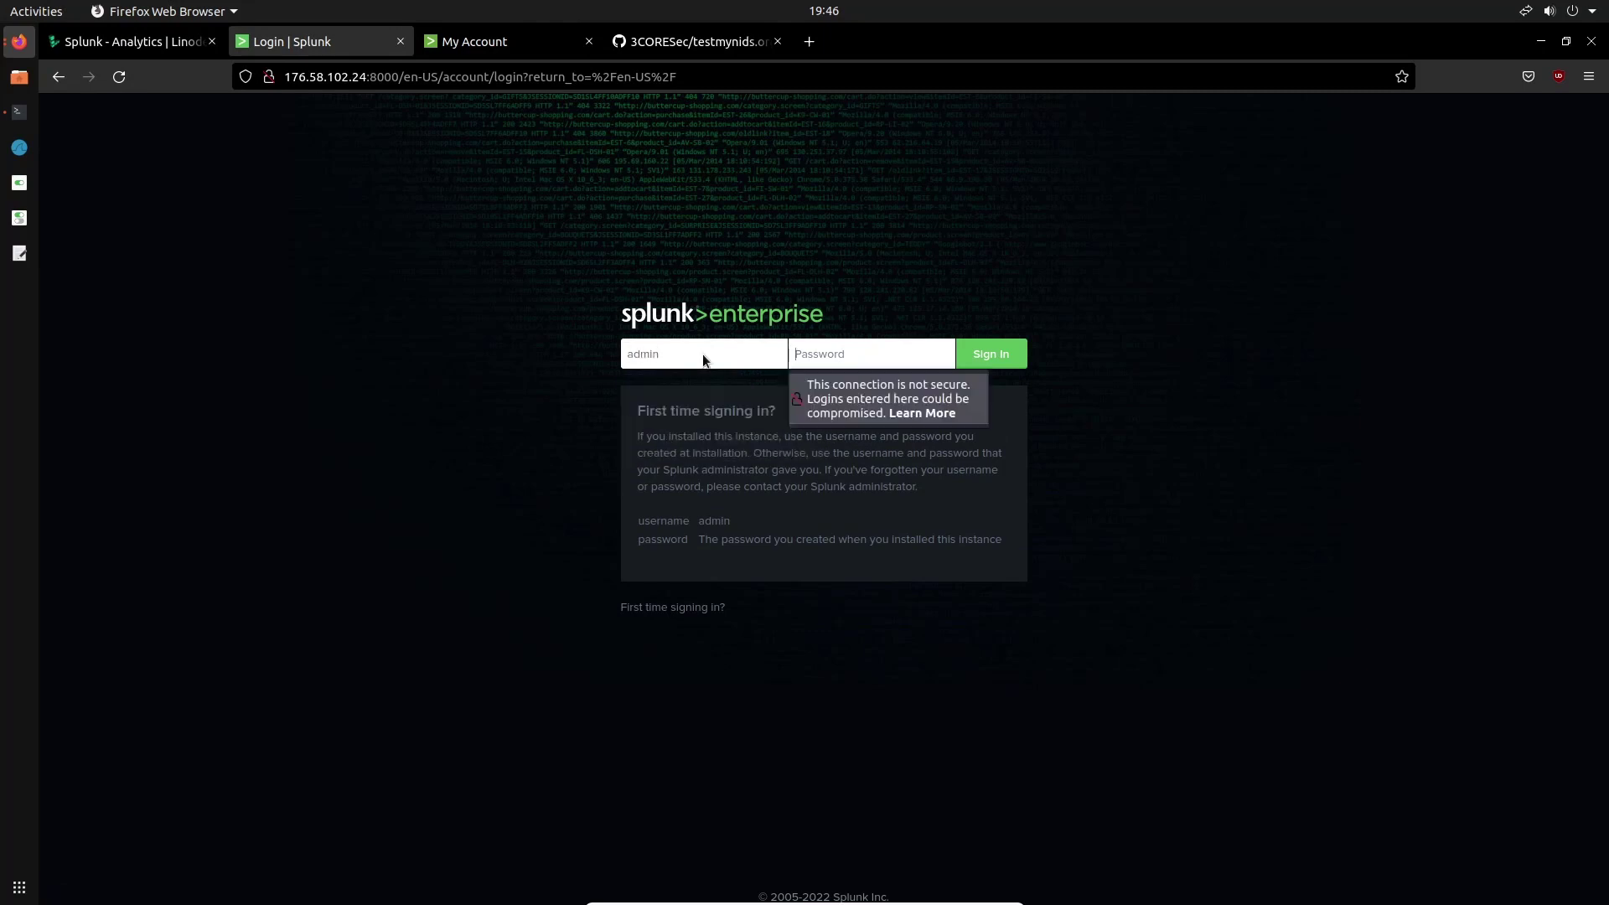
text(*********)
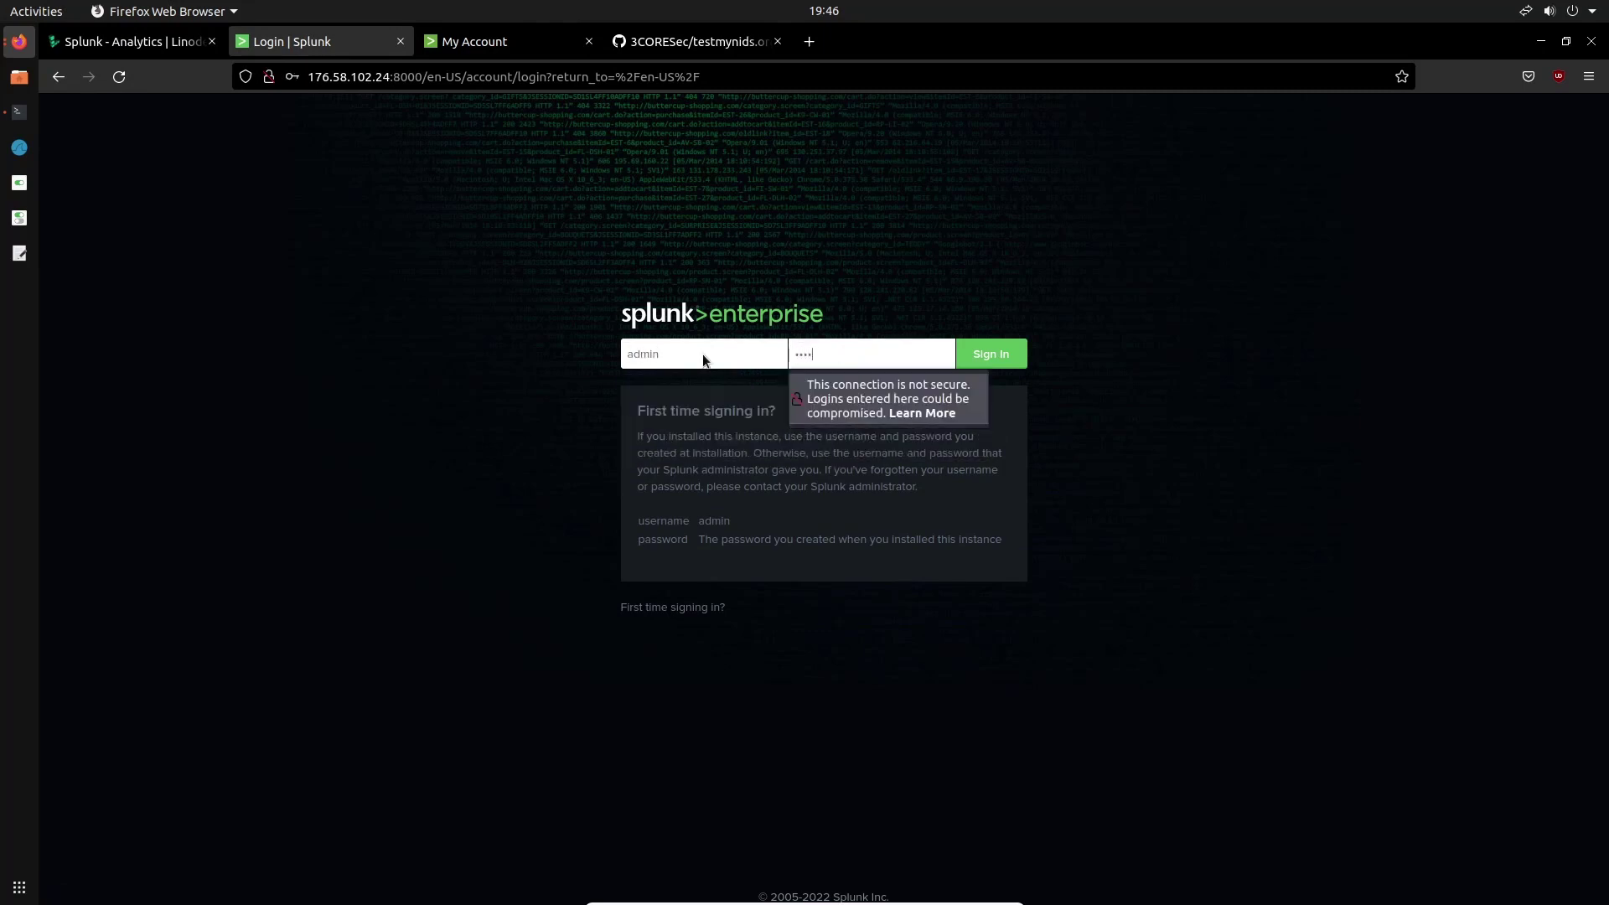
click(944, 264)
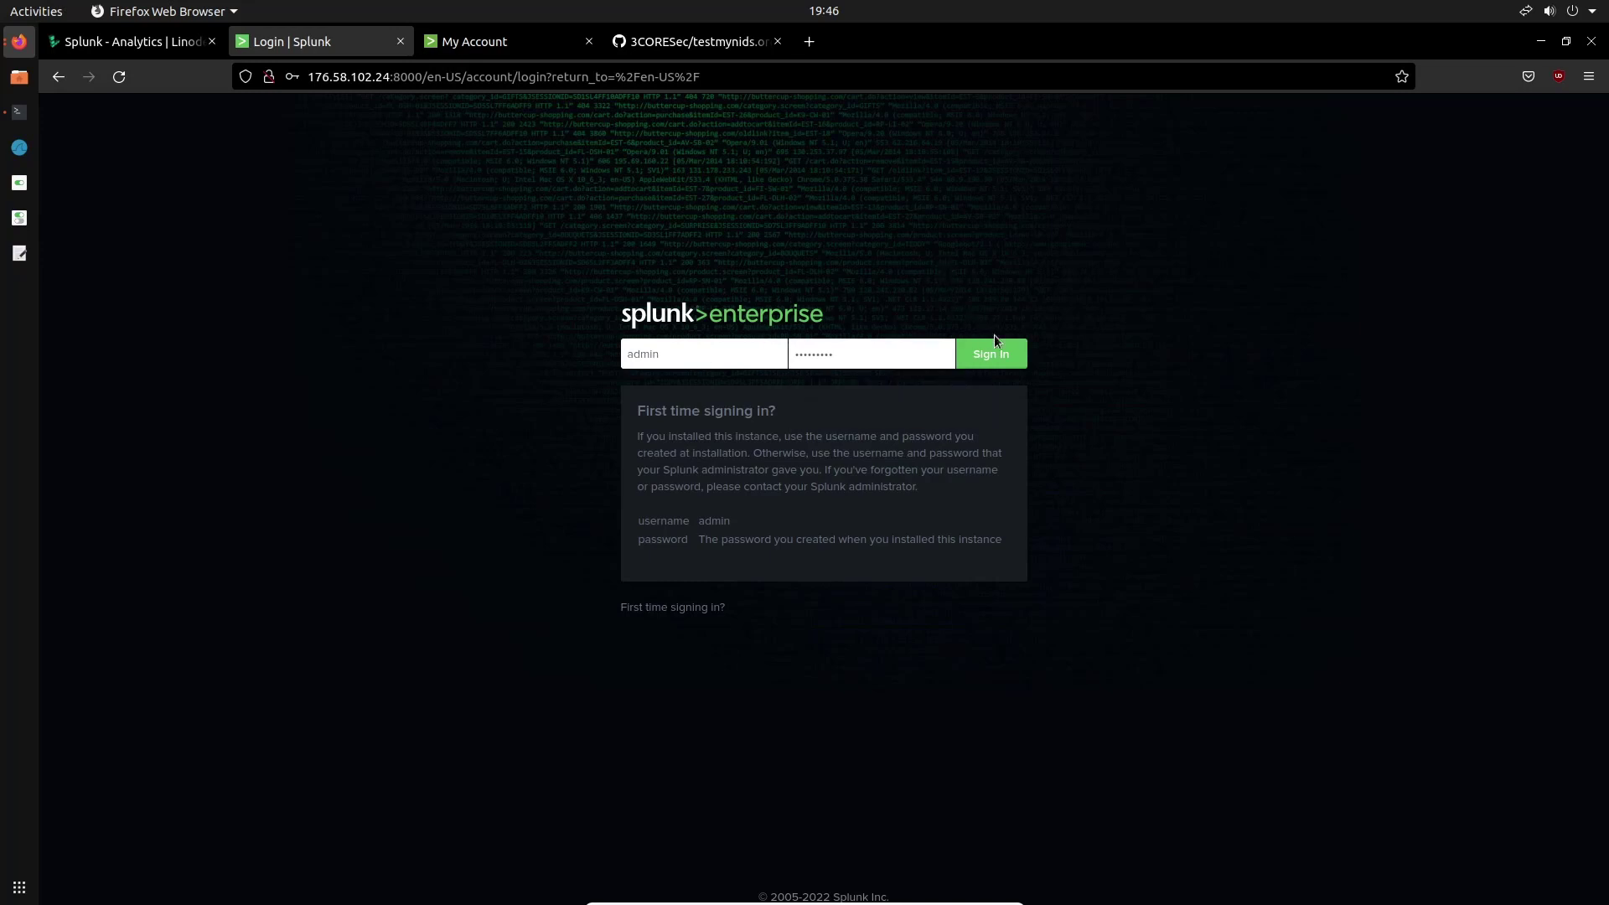
click(998, 355)
click(500, 302)
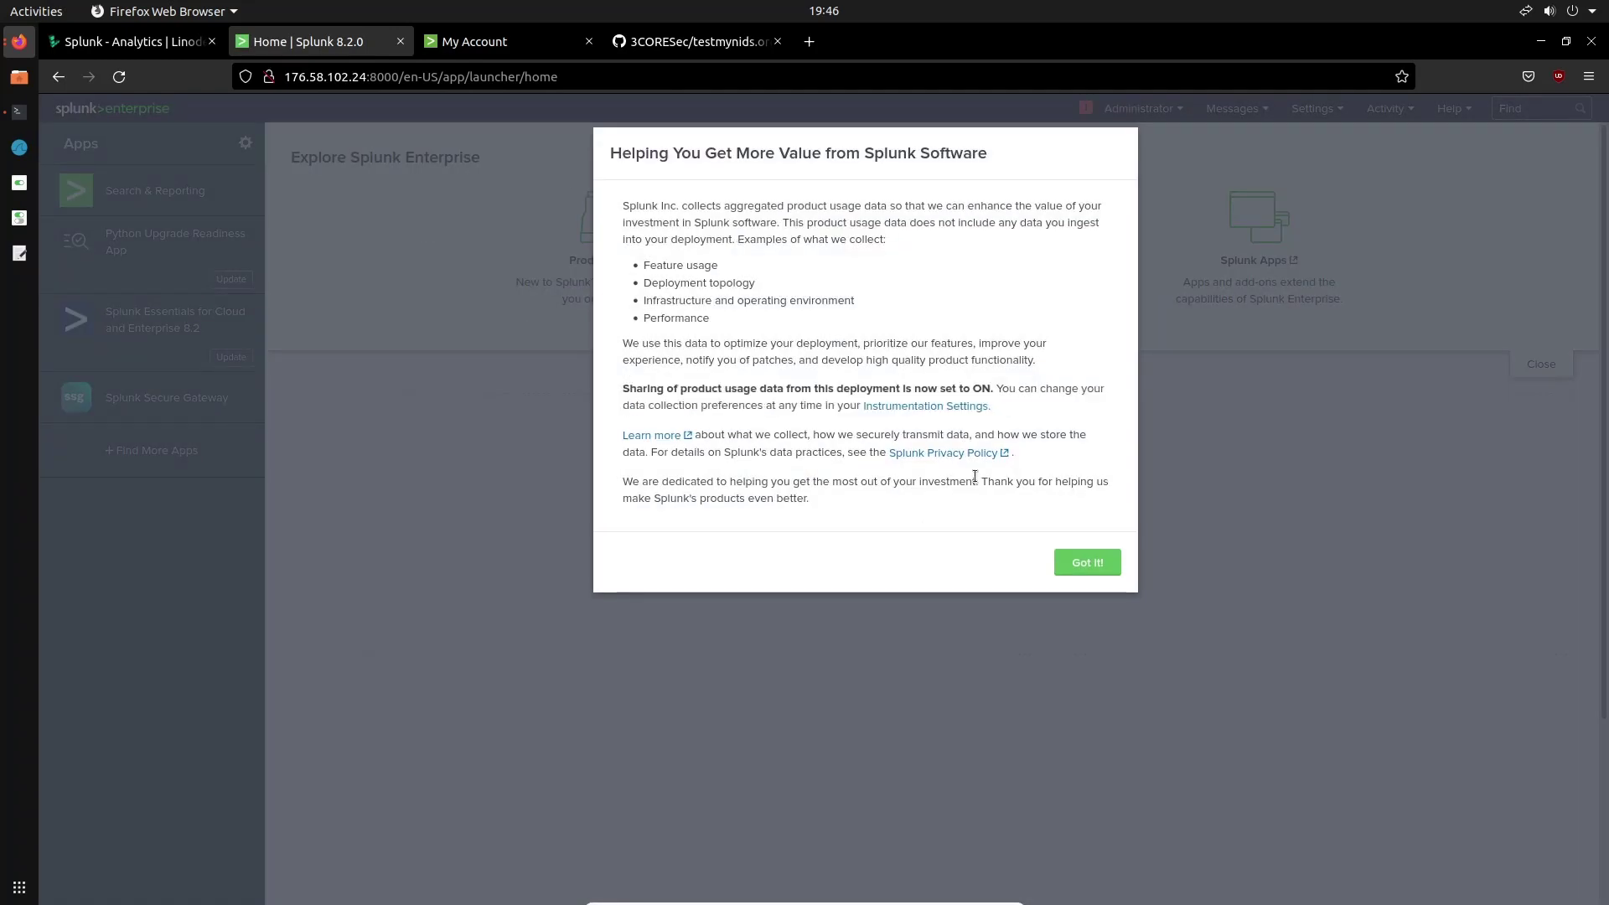
click(1088, 564)
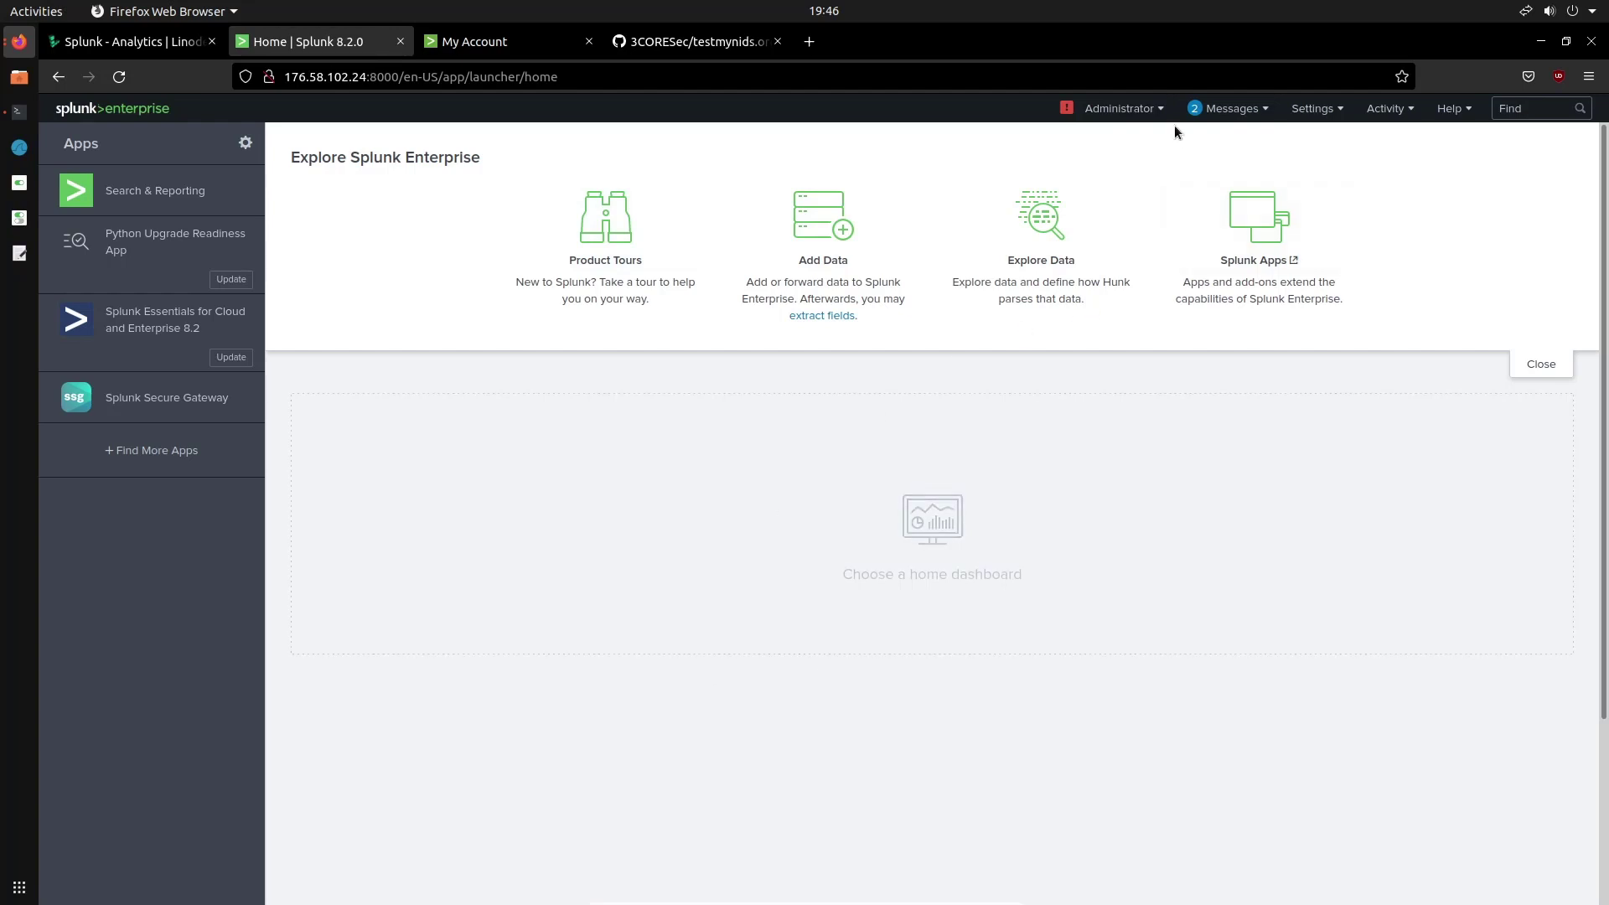
Add a new receiving port 9997 under Forwarding and receiving and save it
click(1313, 108)
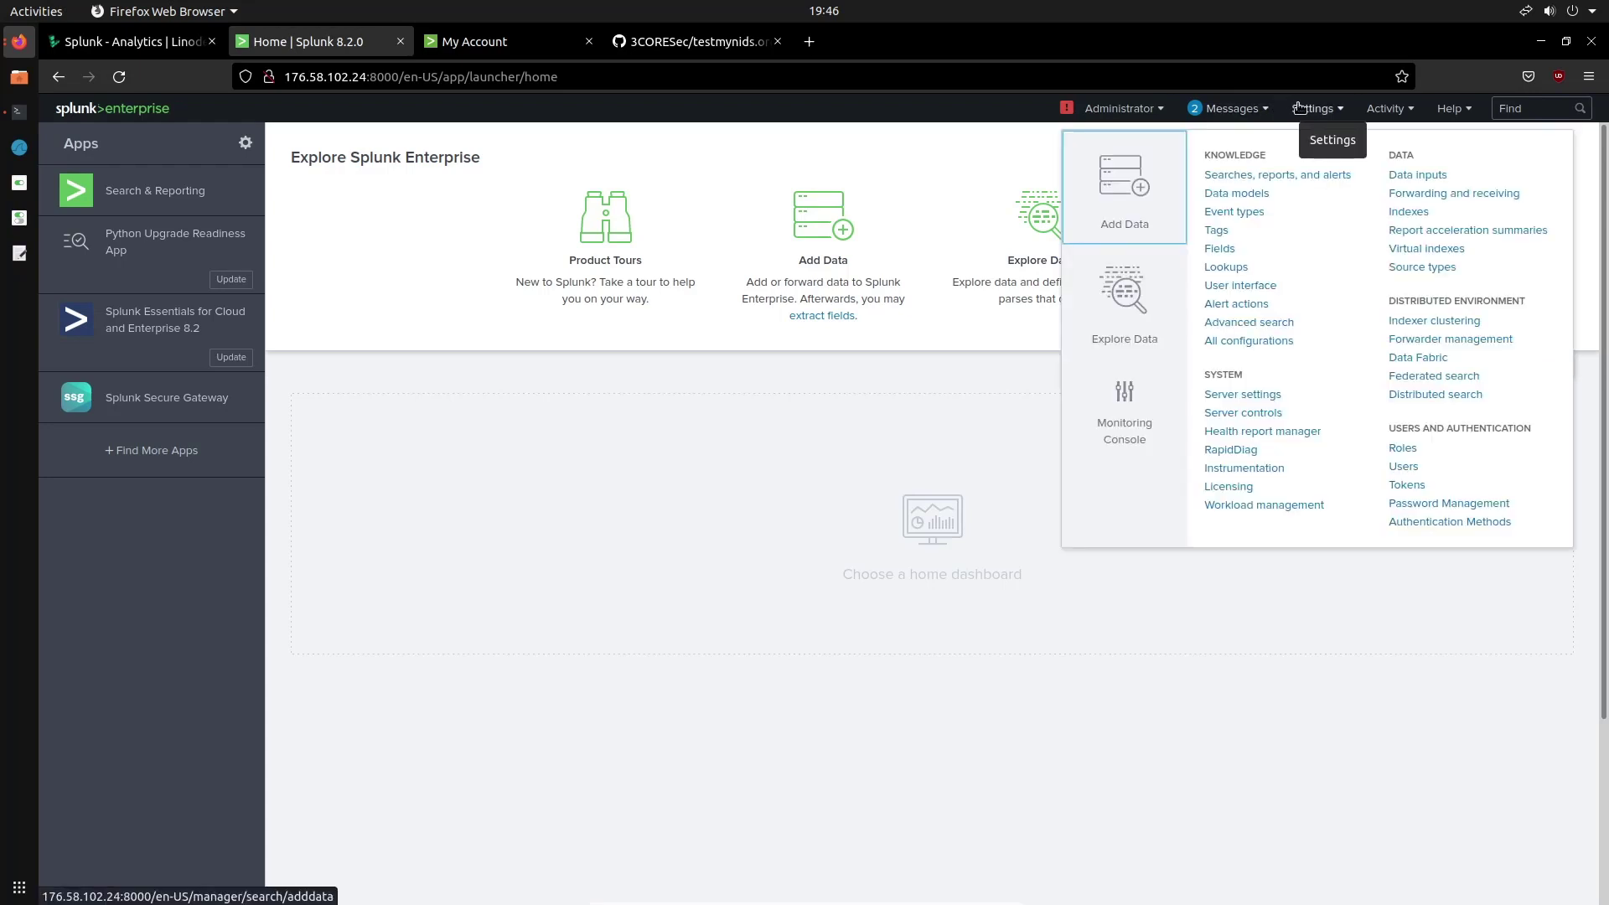
click(1420, 199)
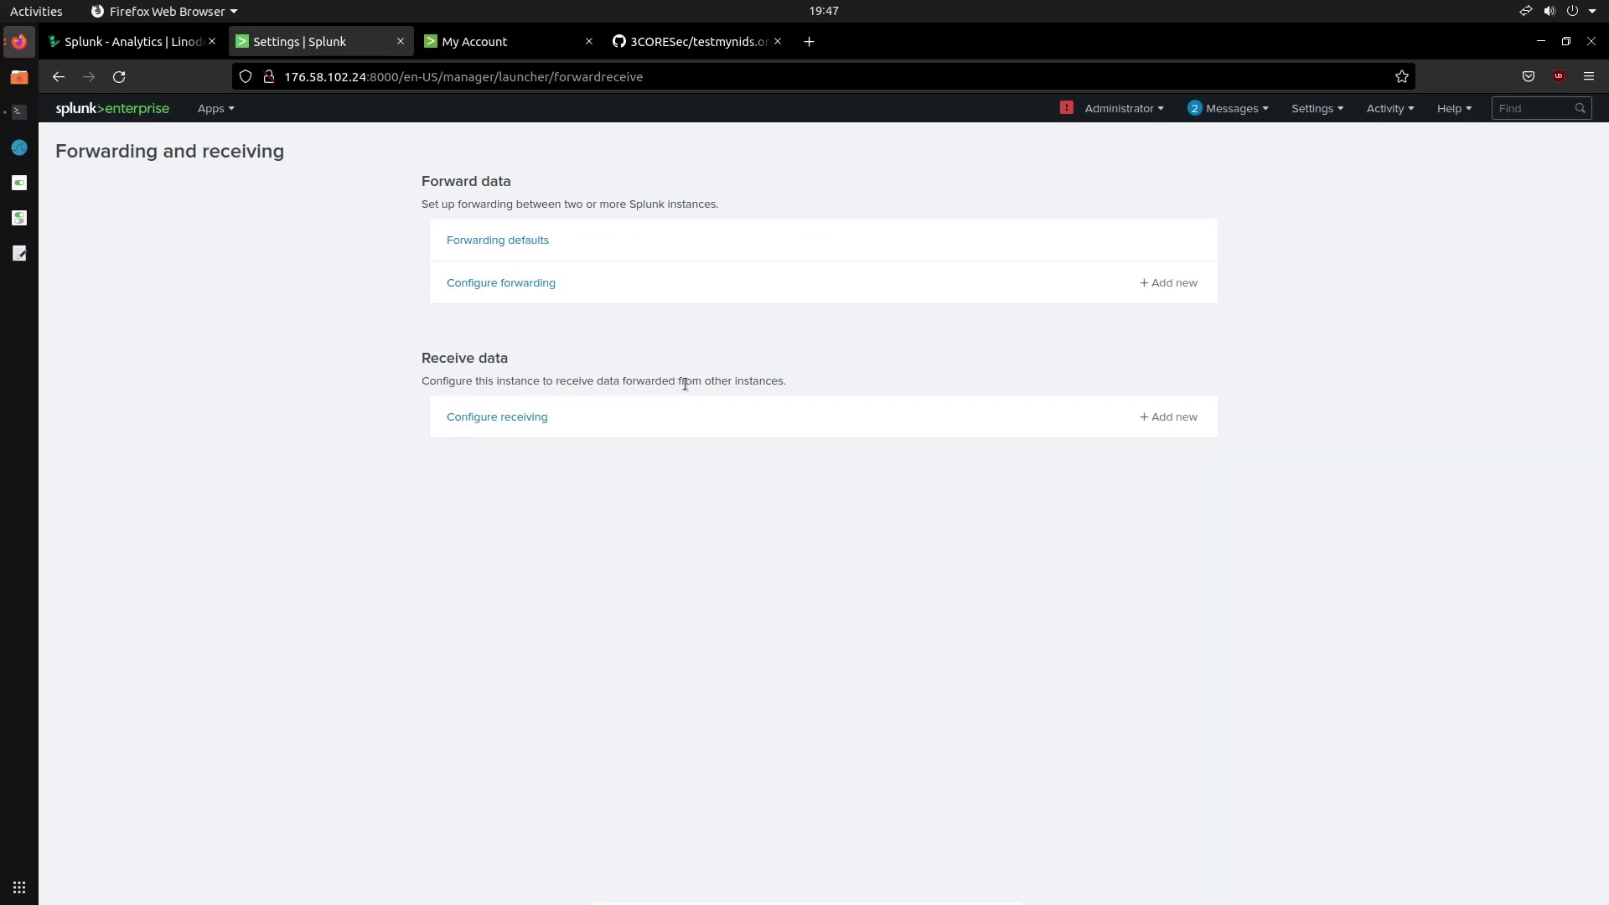
click(495, 419)
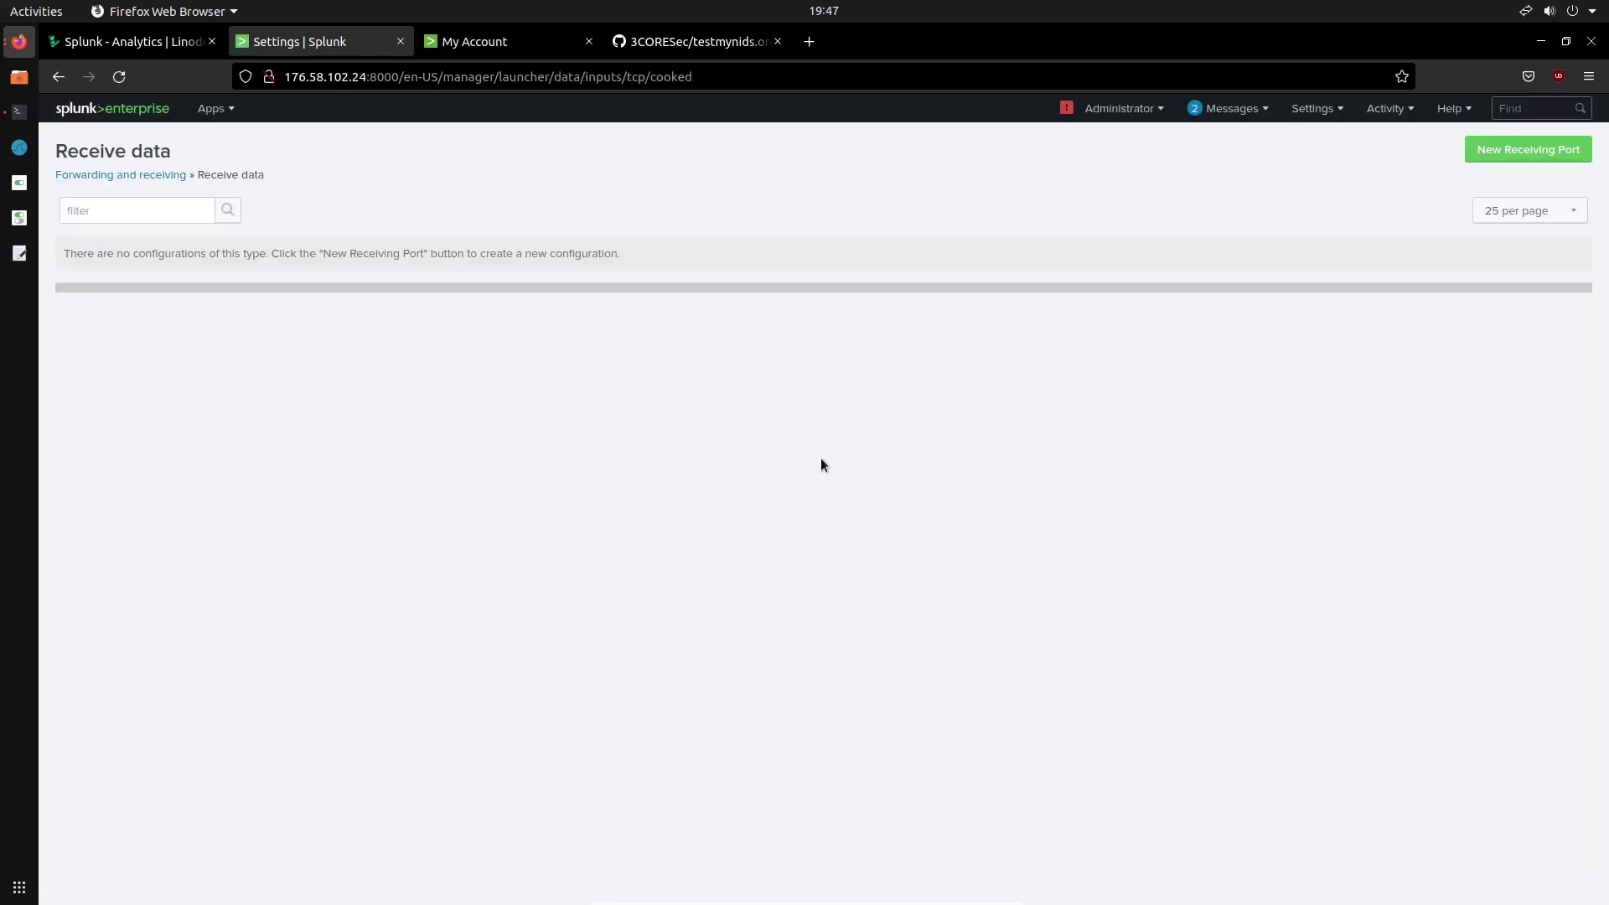
click(1528, 150)
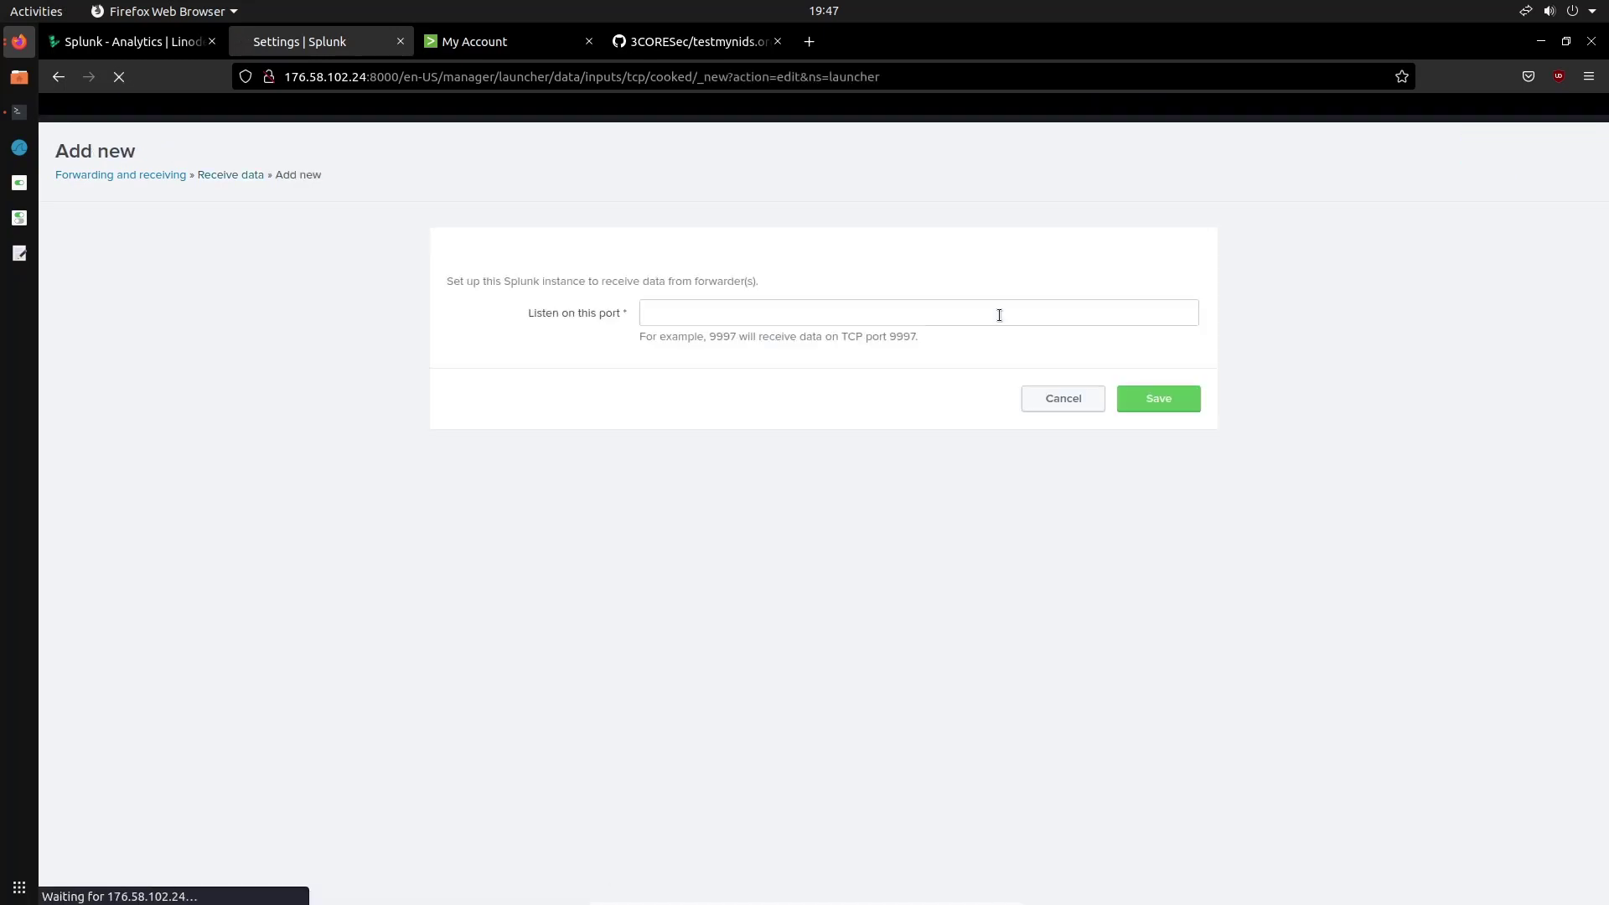
click(905, 315)
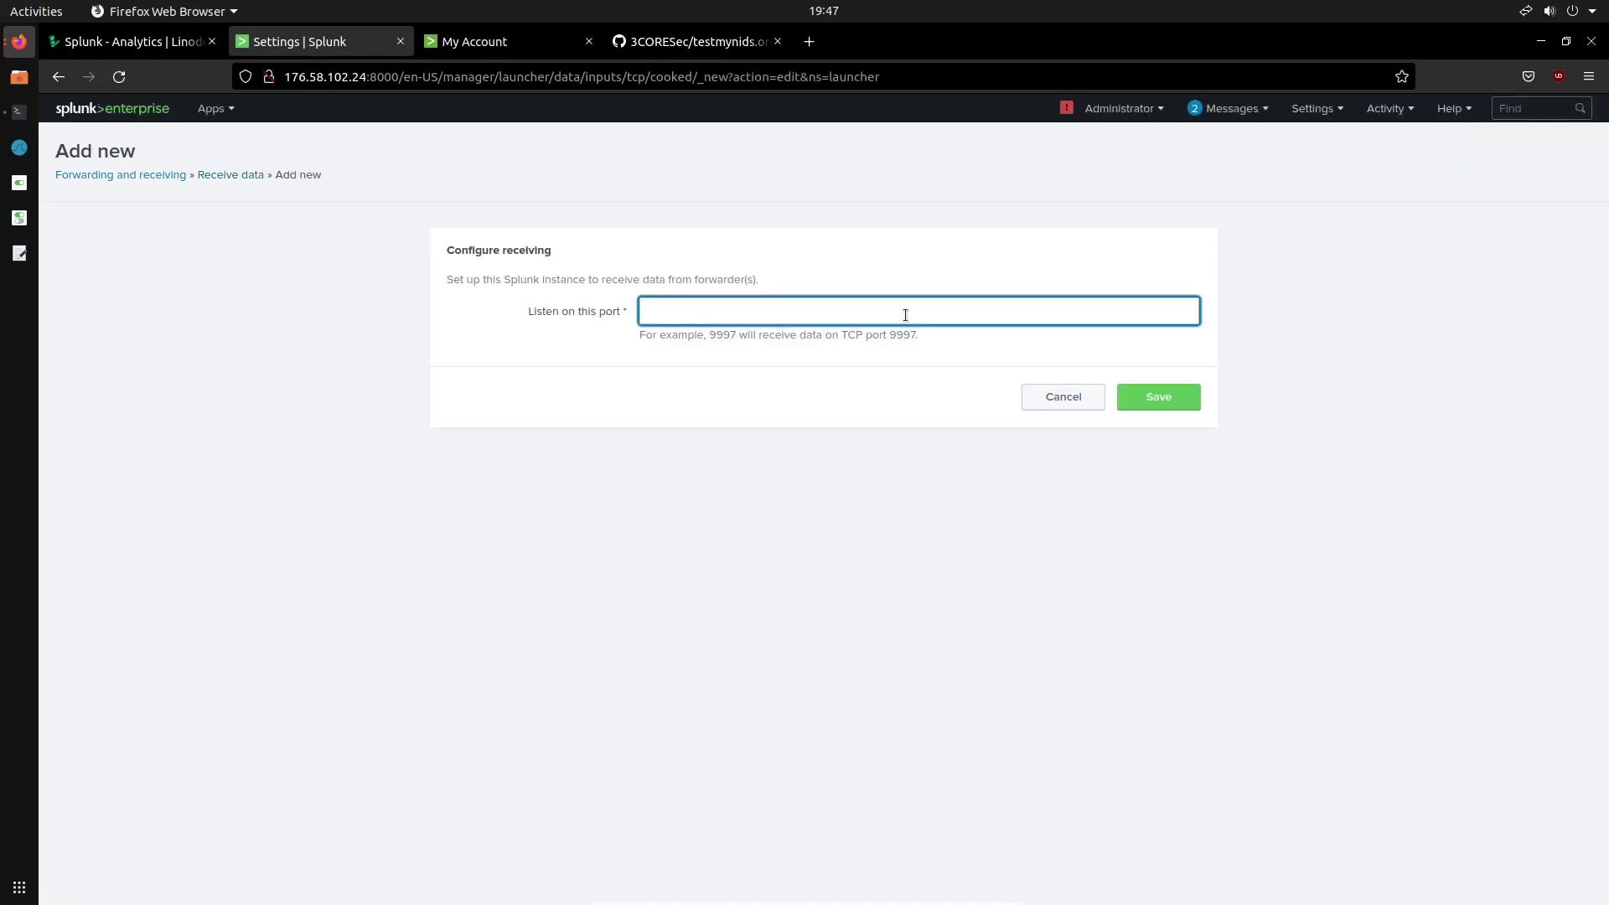
text(9999)
key(BackSpace)
text(7)
click(1160, 398)
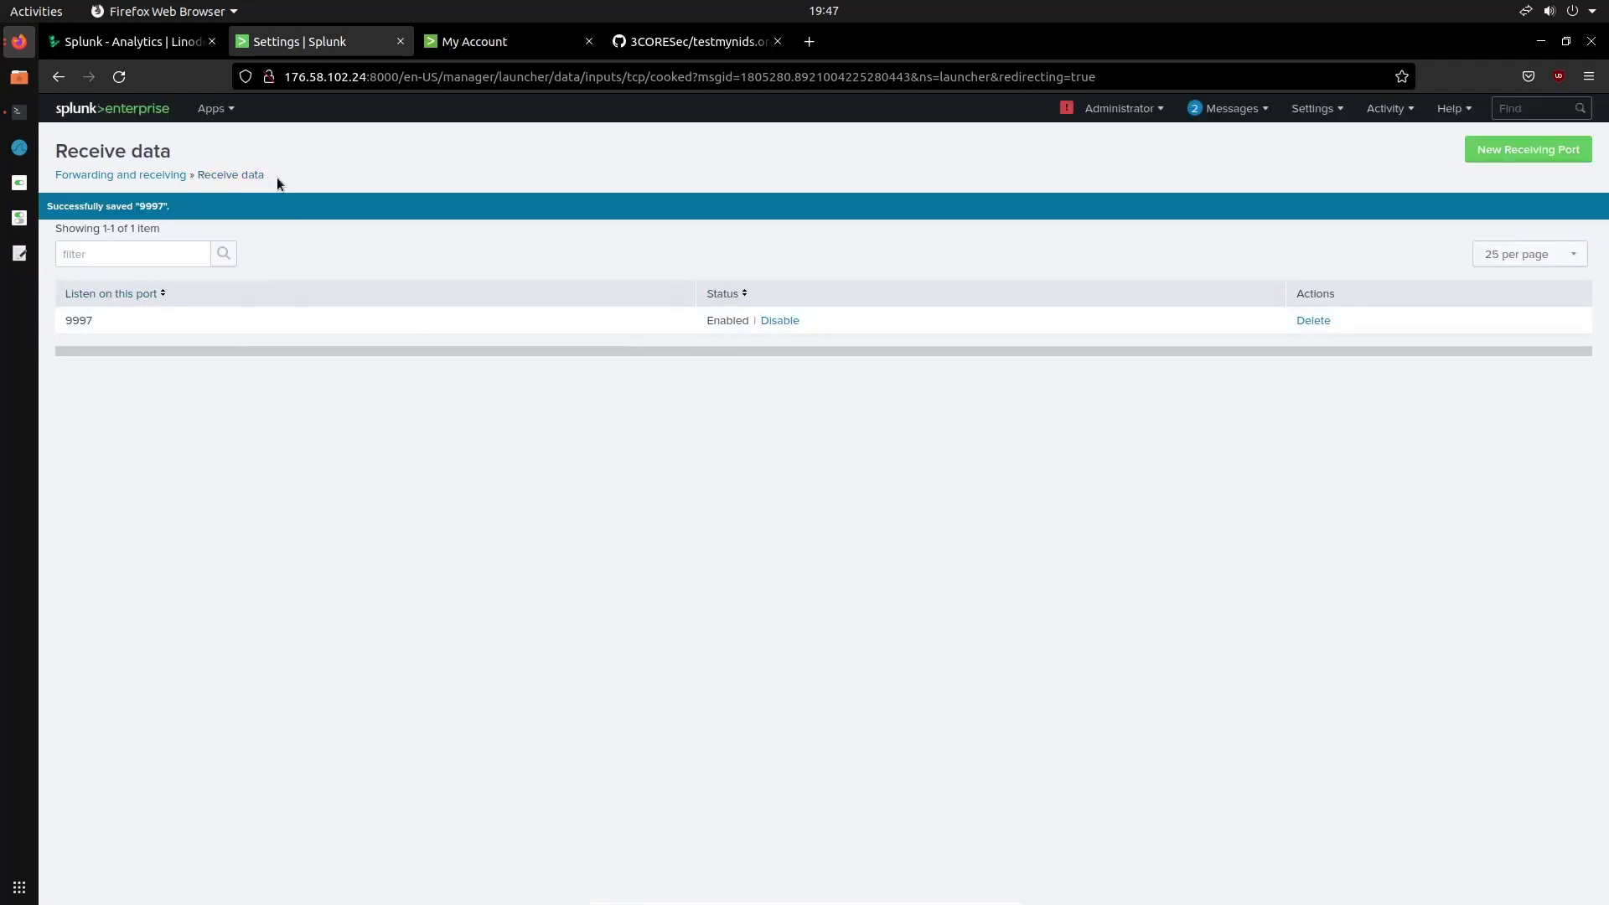
Search the Find More Apps catalogue for 'Snort'
click(220, 110)
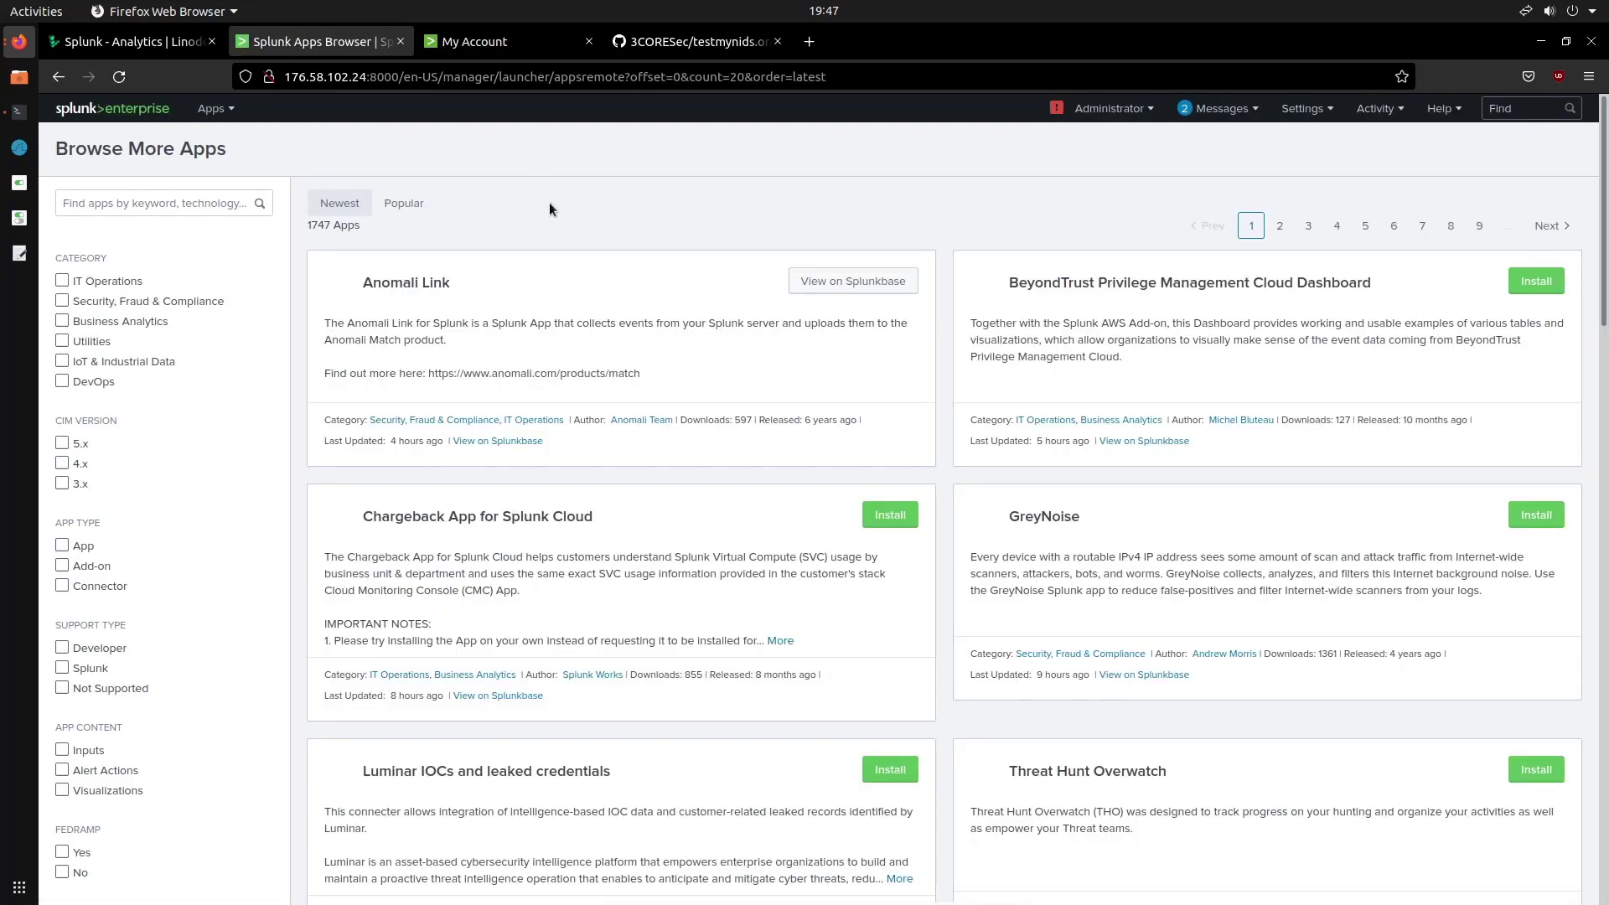
click(187, 204)
text(Snort)
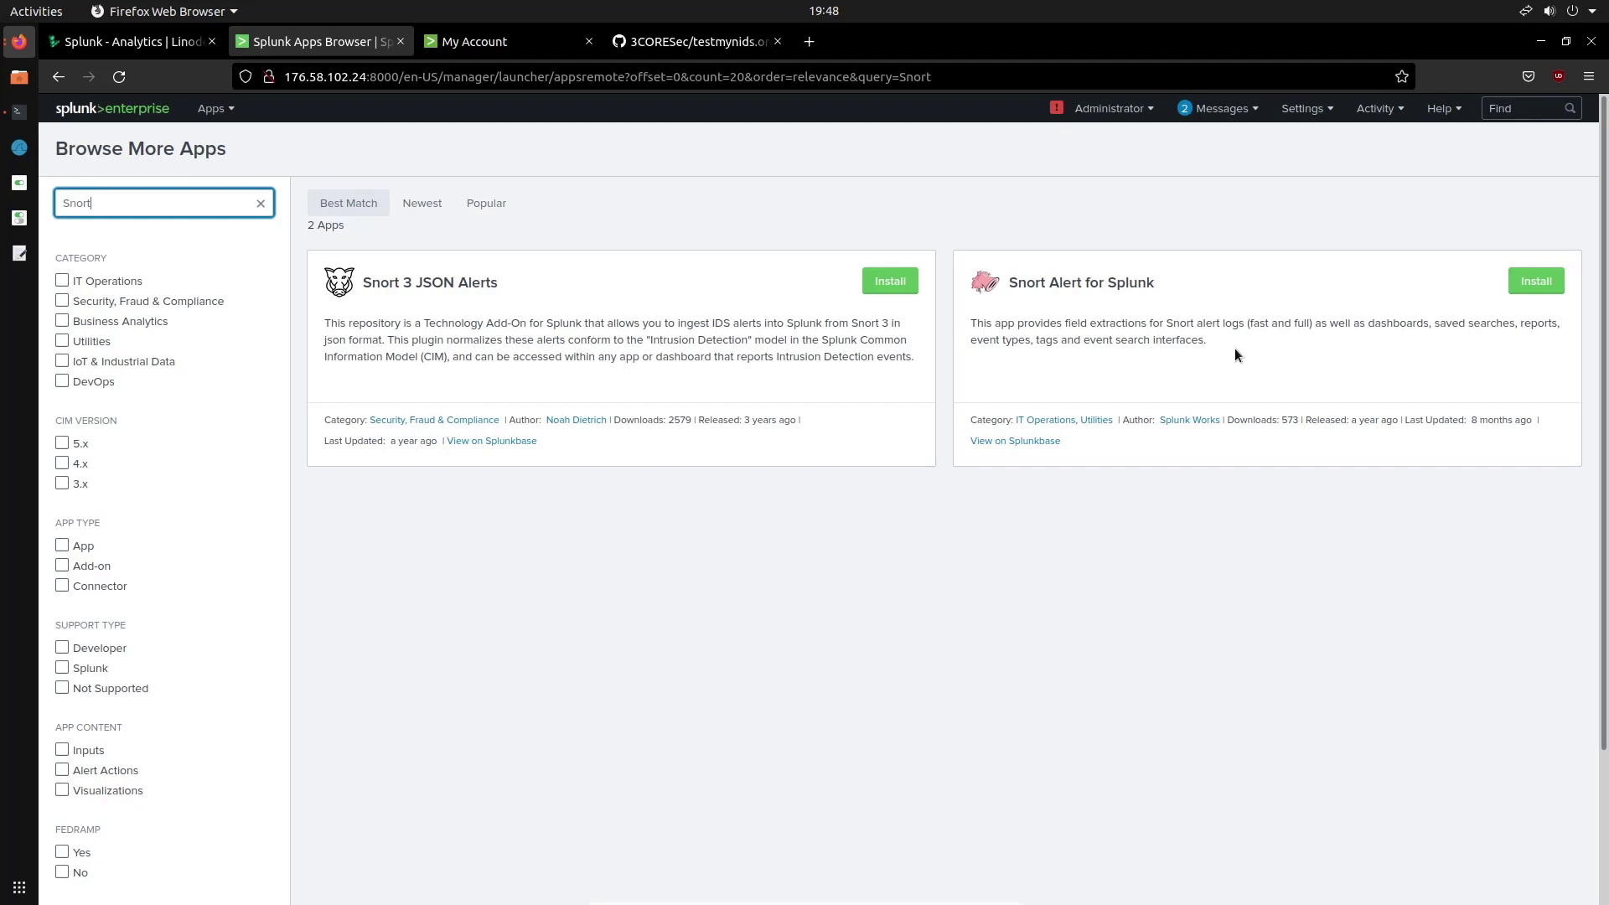
Install Snort Alert for Splunk, logging in with splunk.com credentials and accepting the licence terms
click(1527, 285)
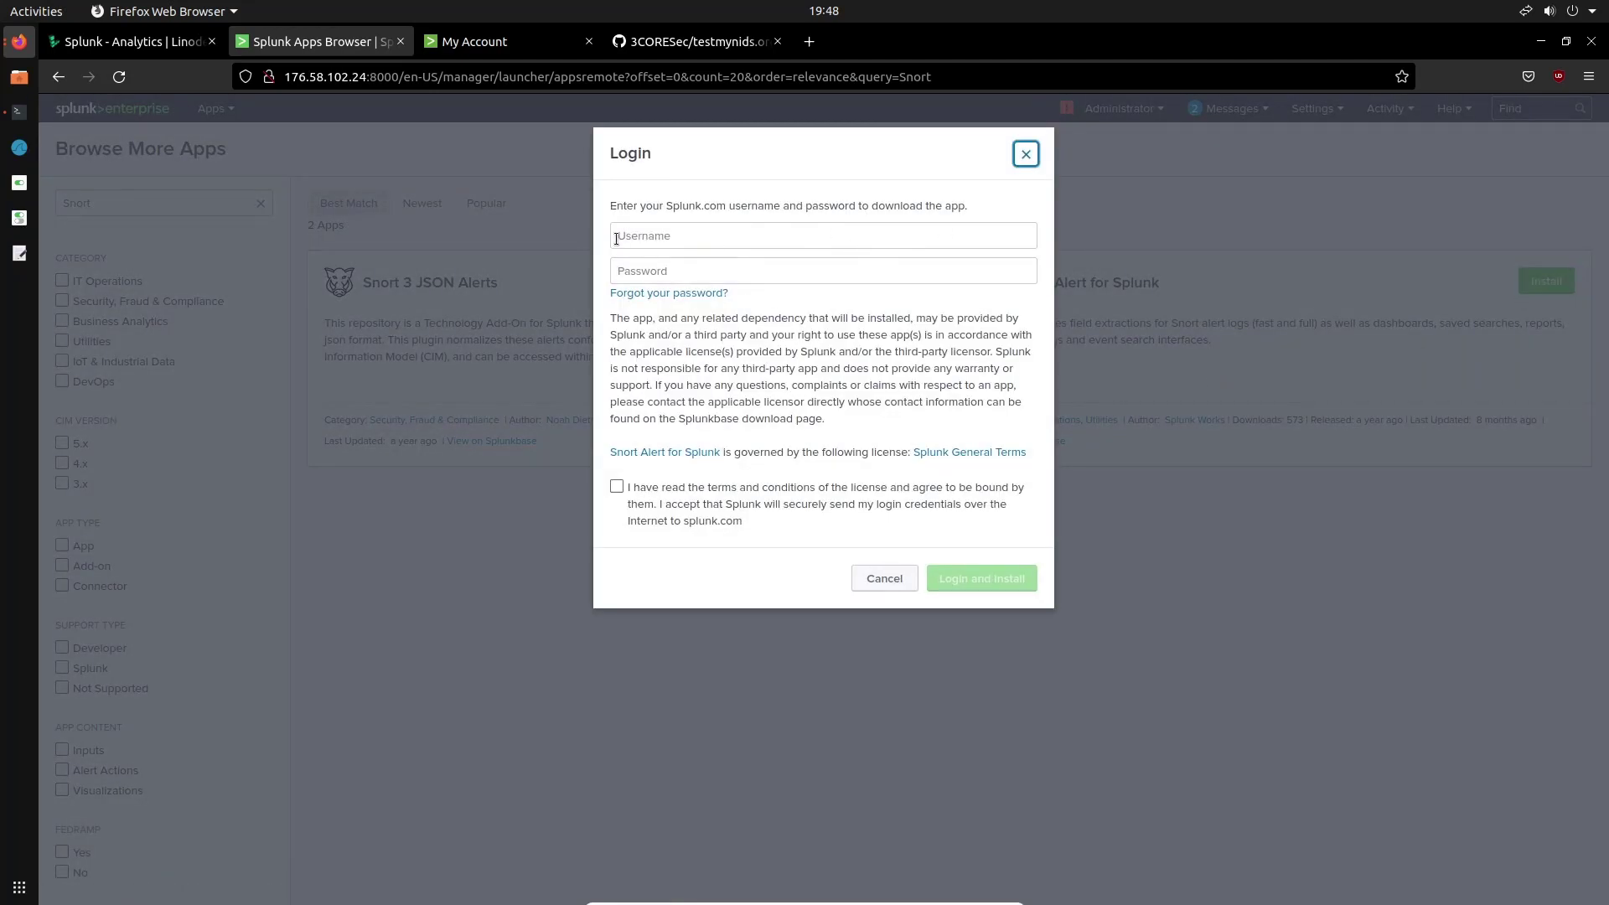
click(474, 50)
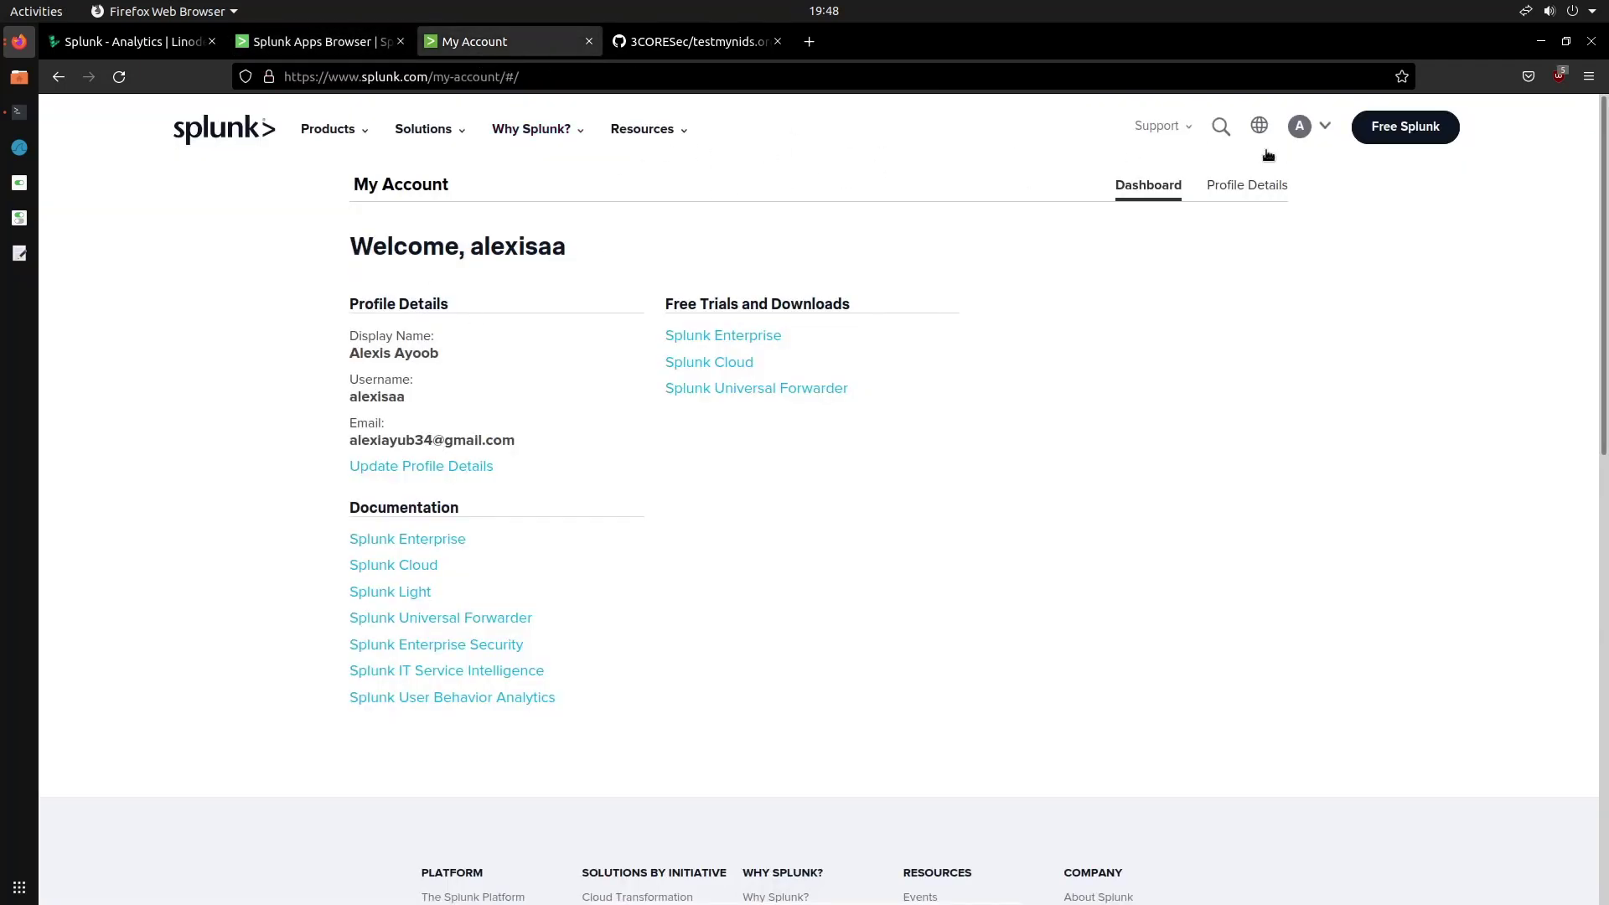
click(319, 41)
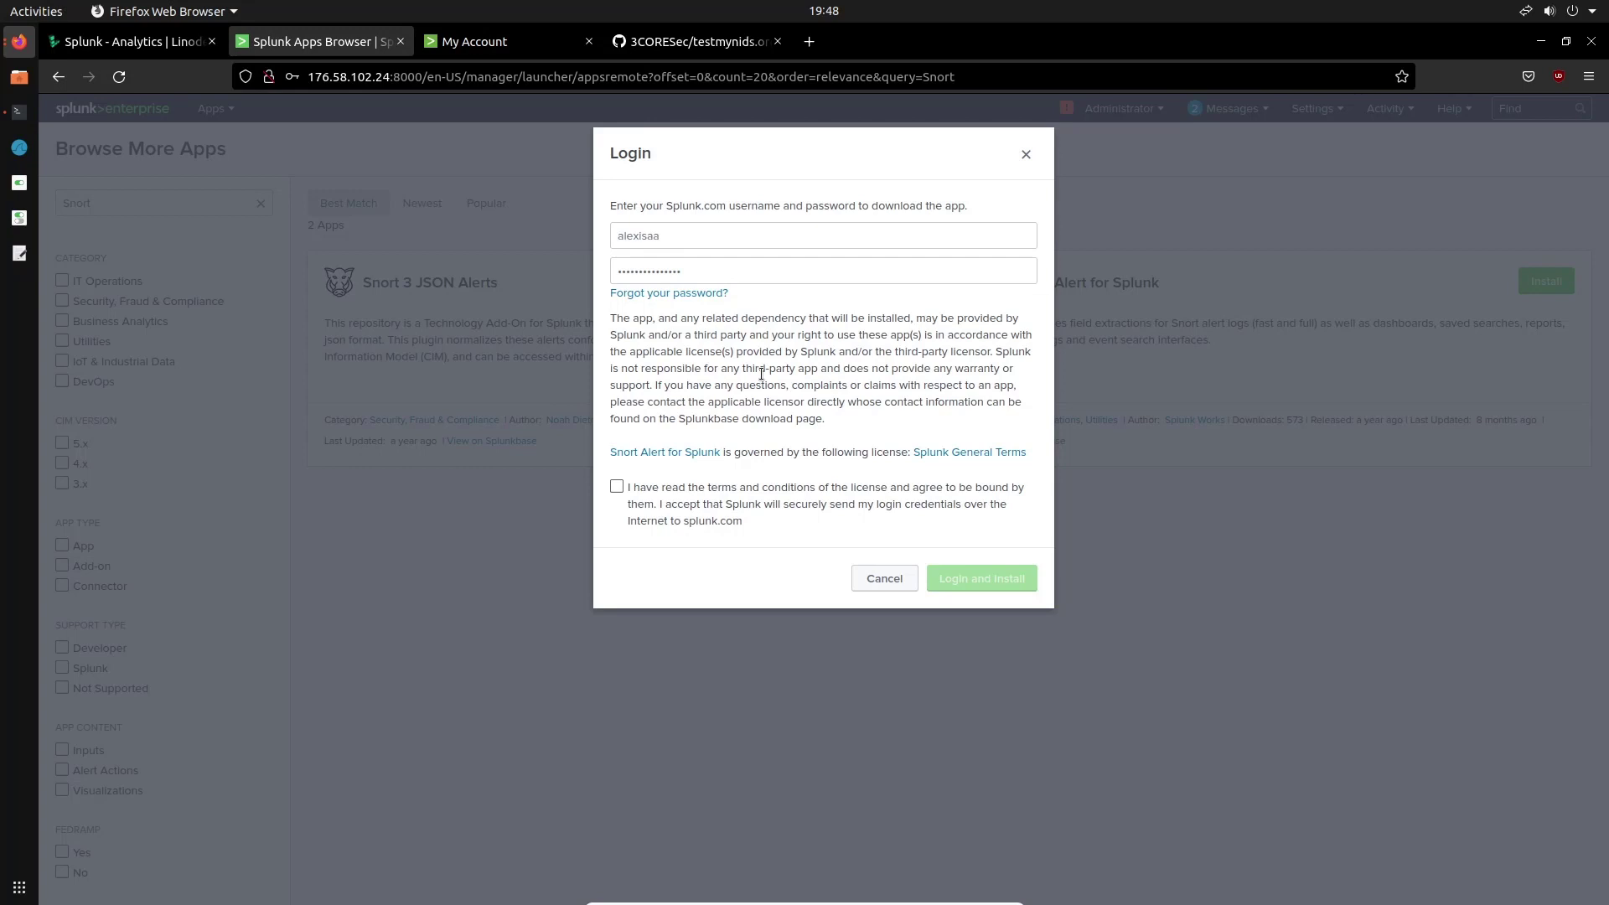
click(660, 486)
click(983, 577)
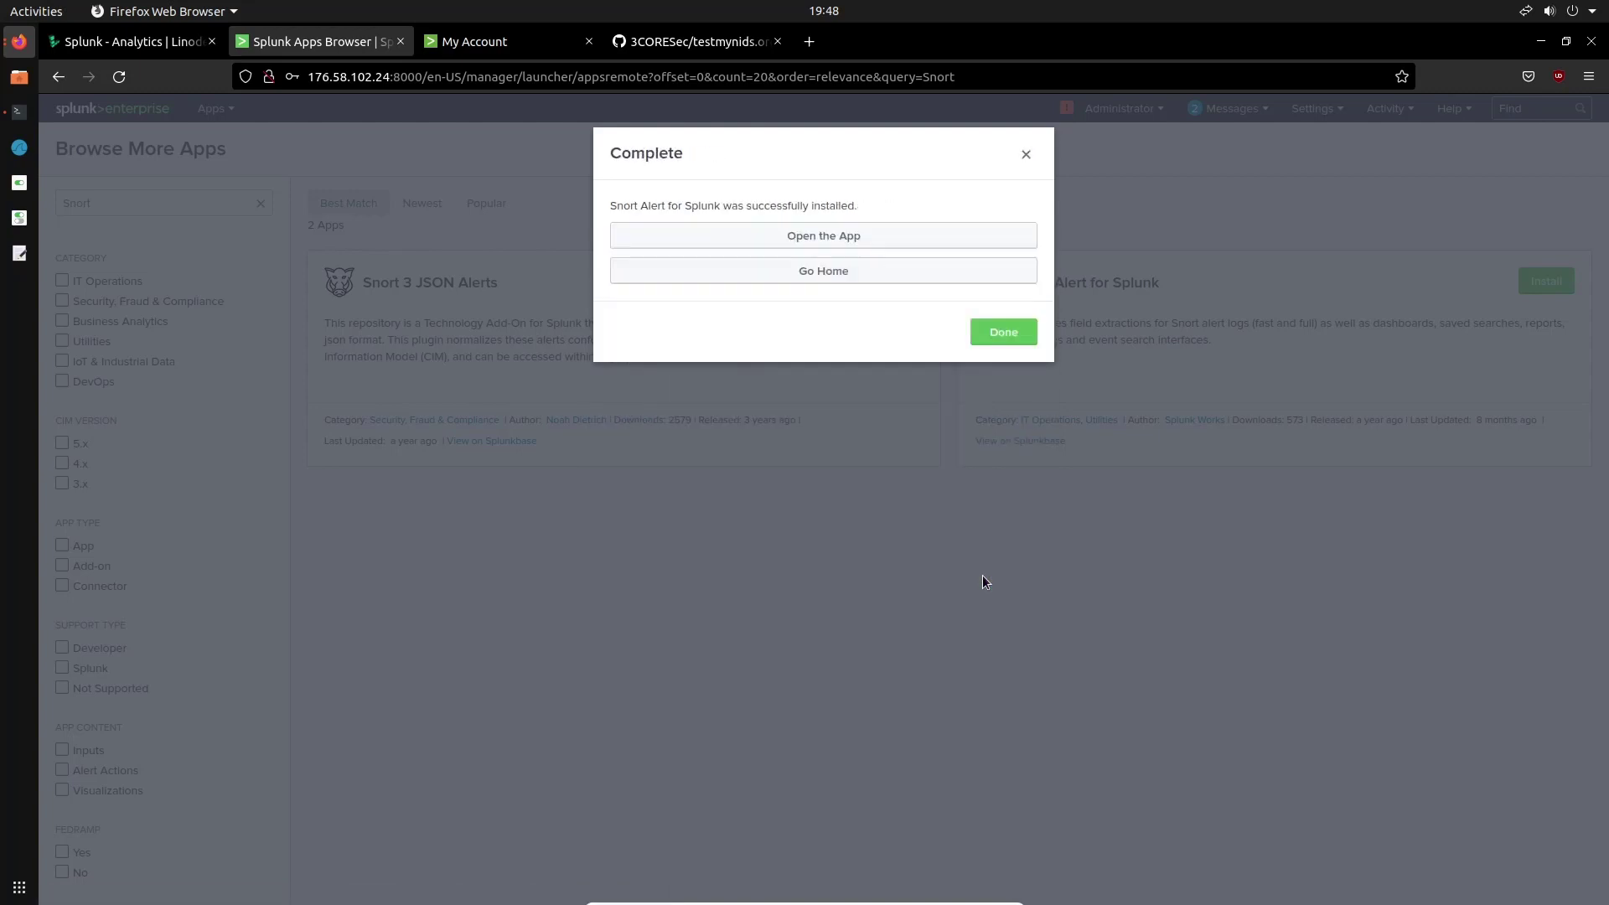
click(1012, 329)
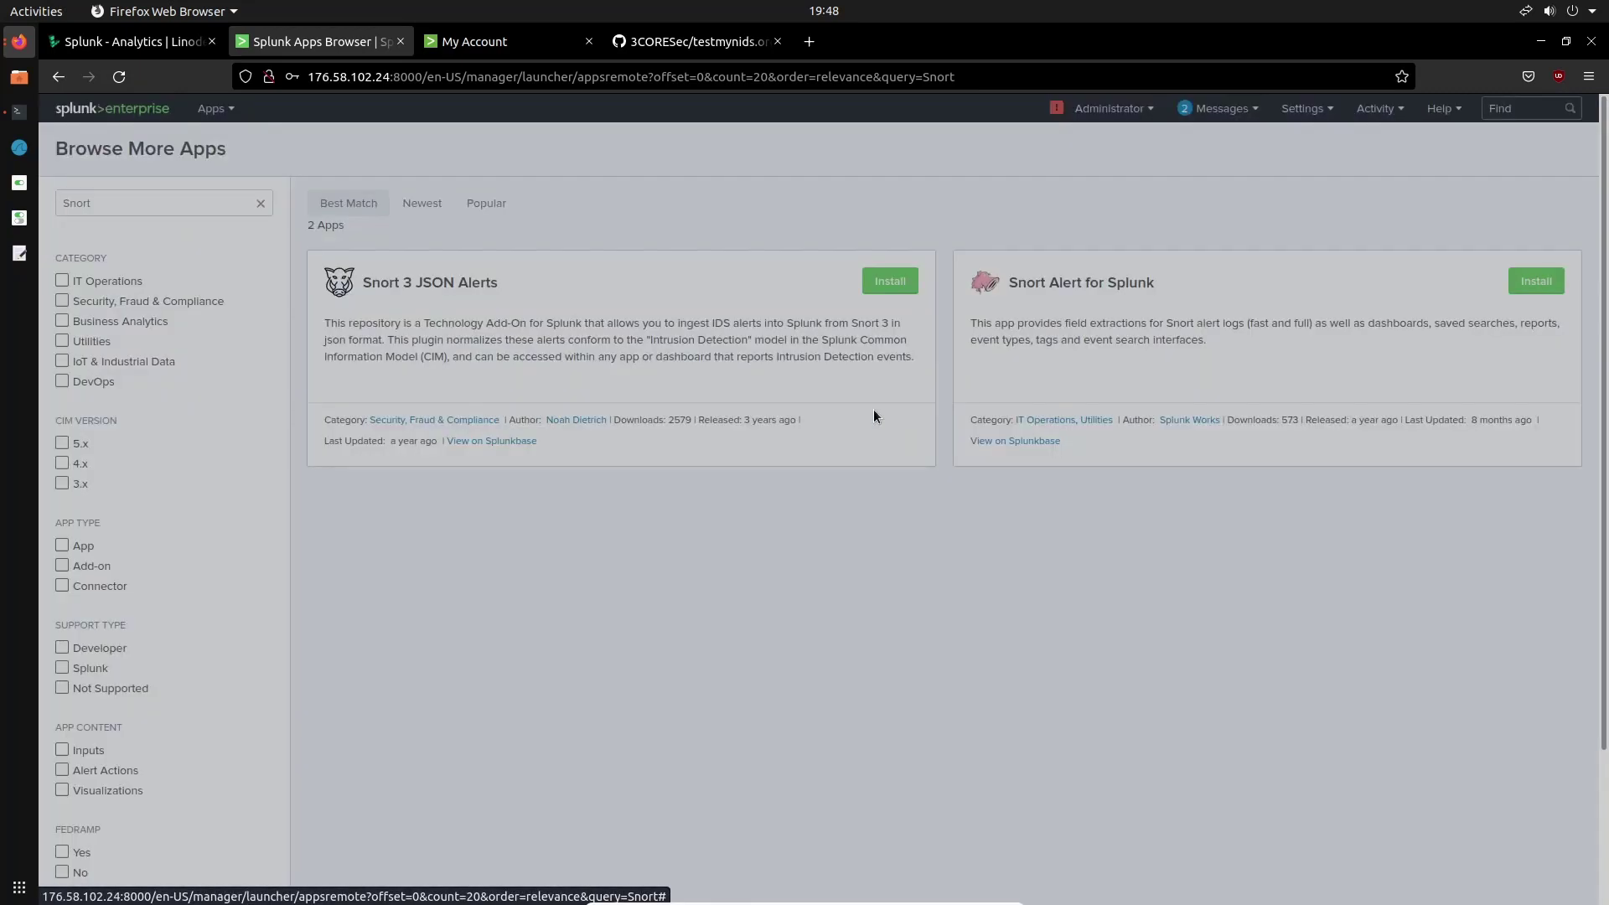
Open the Snort Alert for Splunk app and scroll through its Snort Event Summary dashboard
click(513, 292)
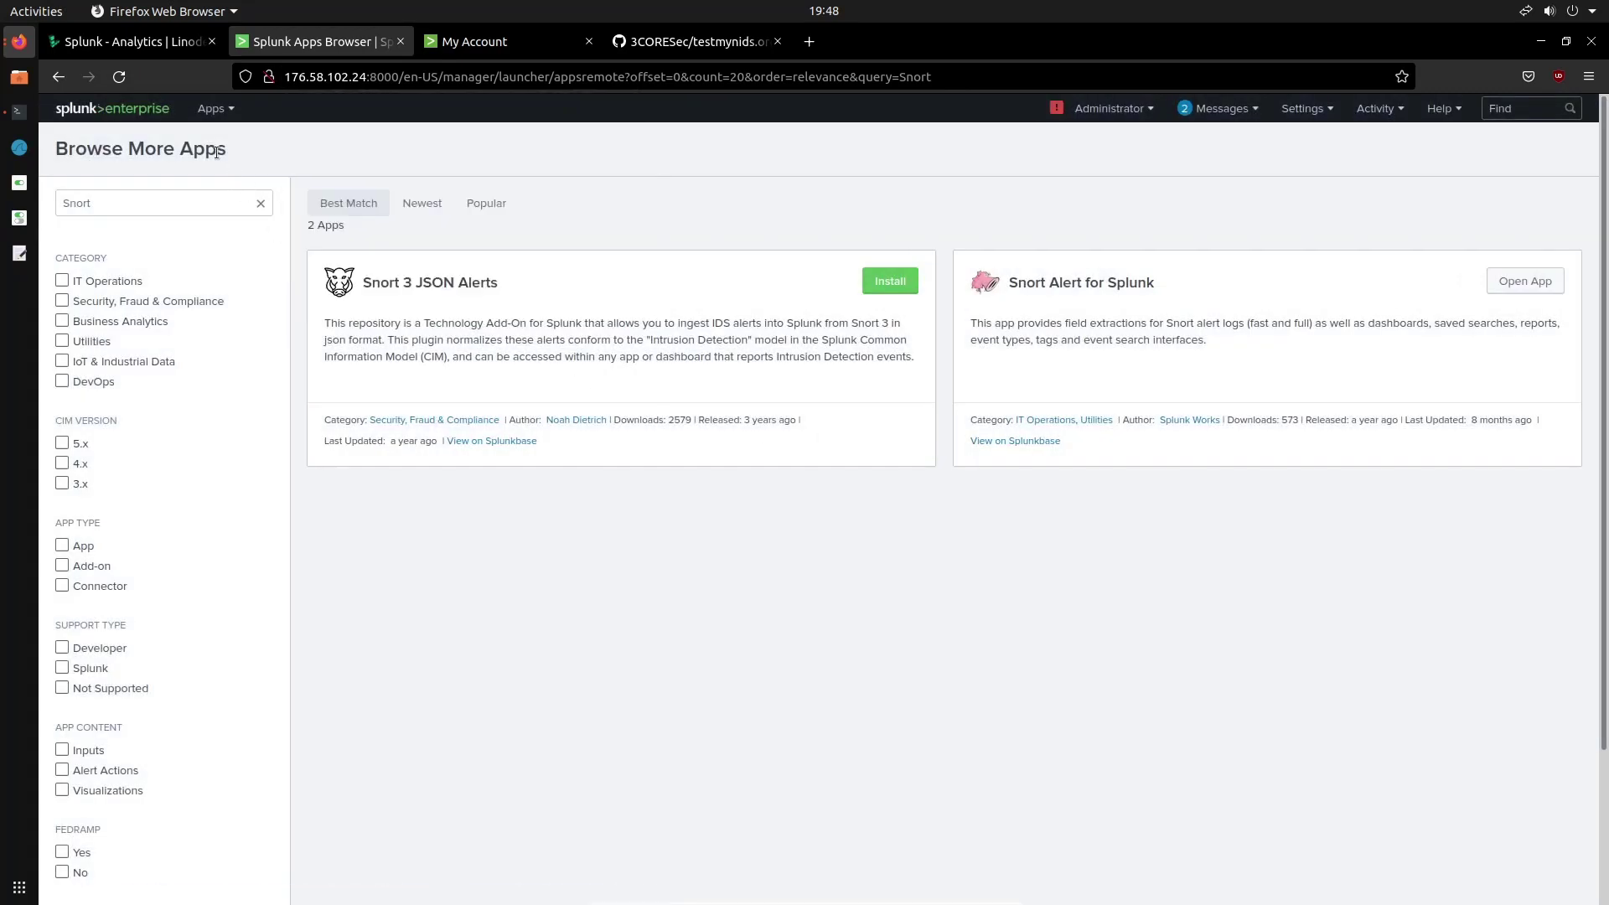
click(224, 112)
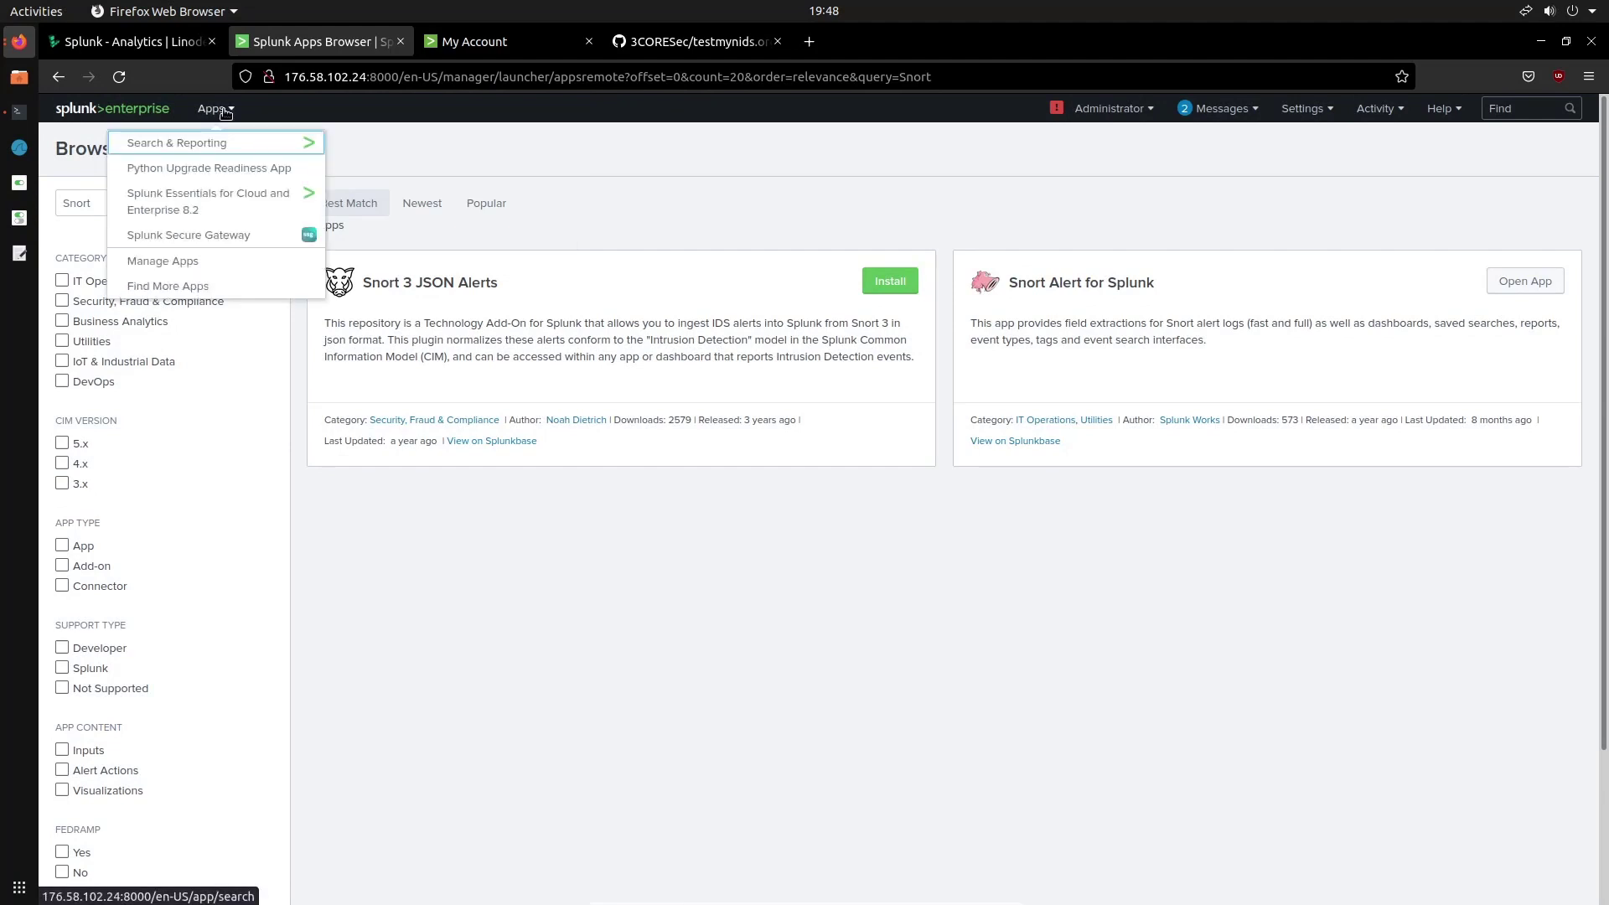
click(138, 111)
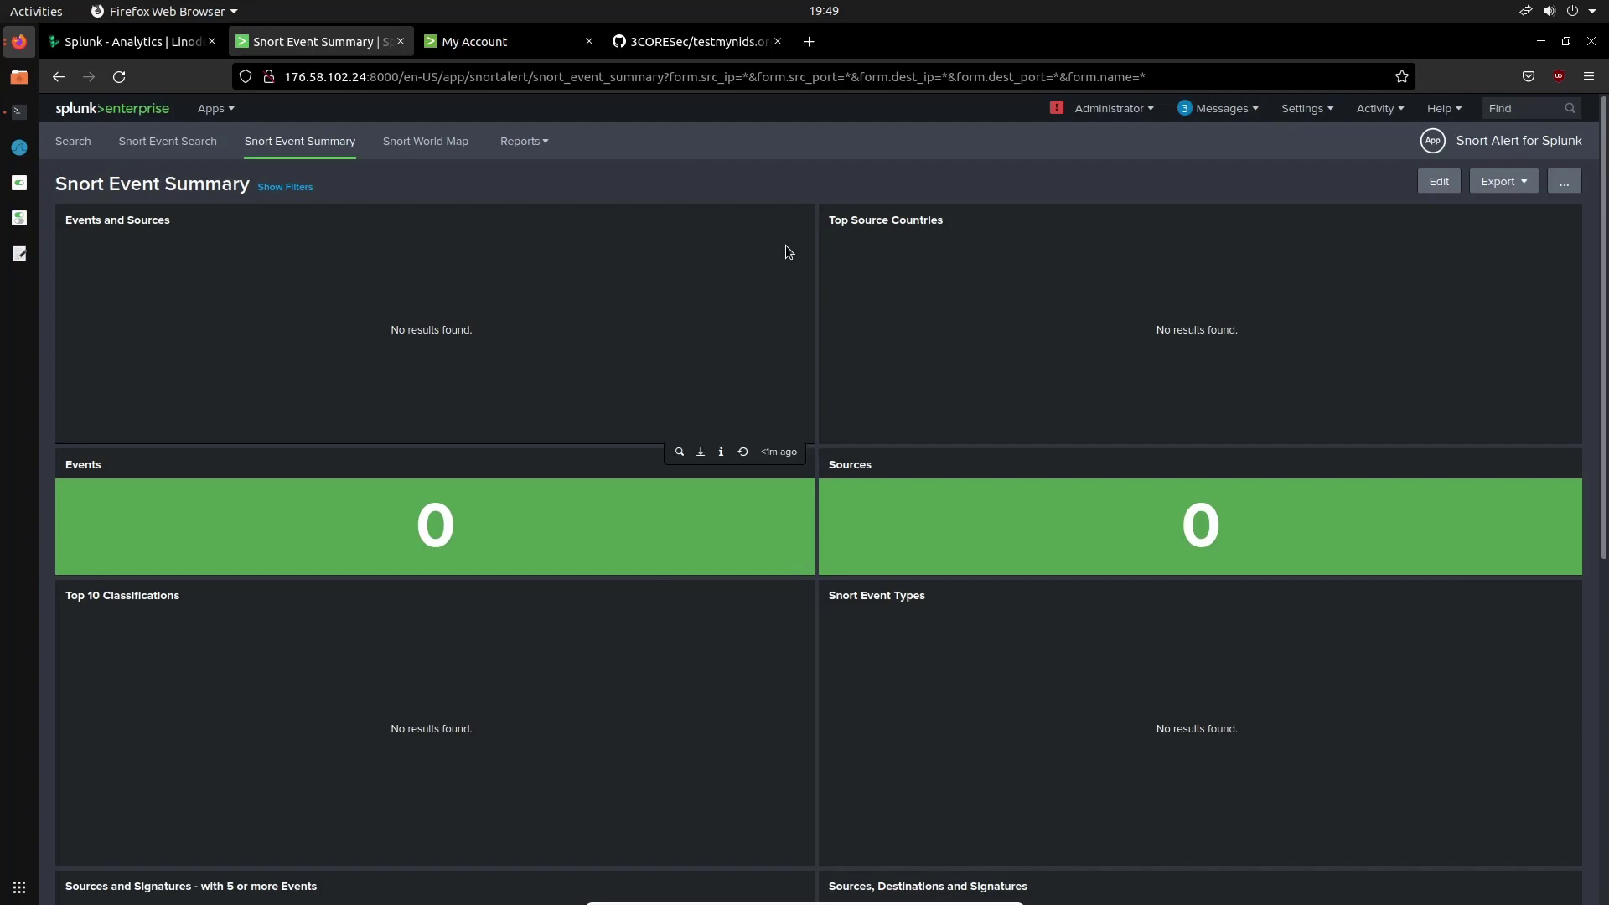
scroll(758, 408, down, 4)
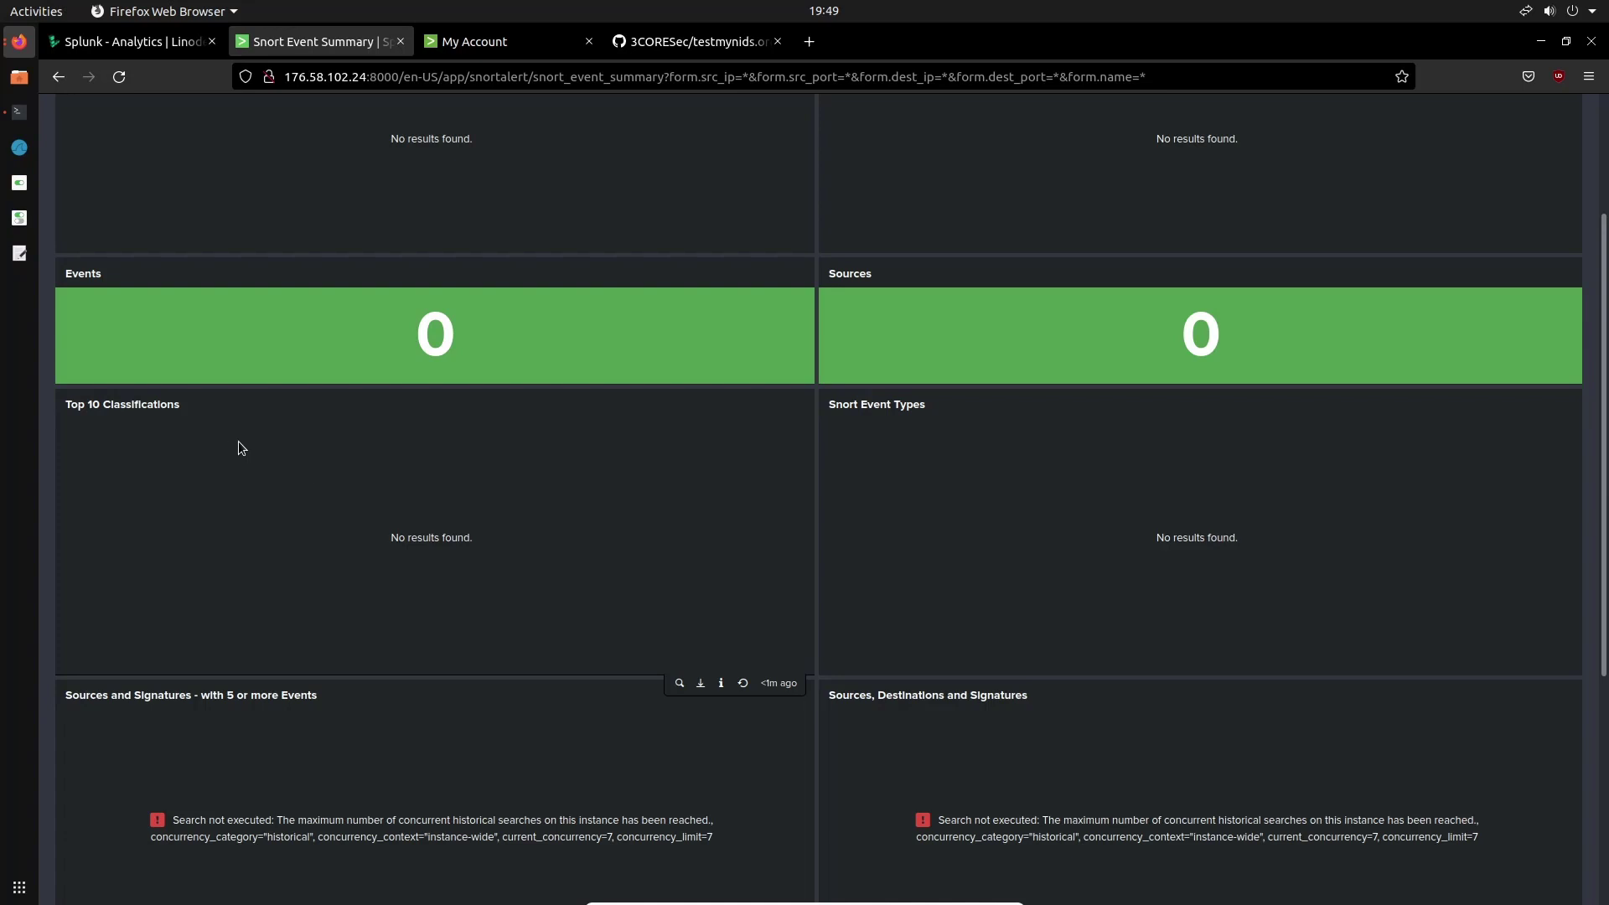
scroll(248, 444, down, 4)
scroll(248, 444, up, 6)
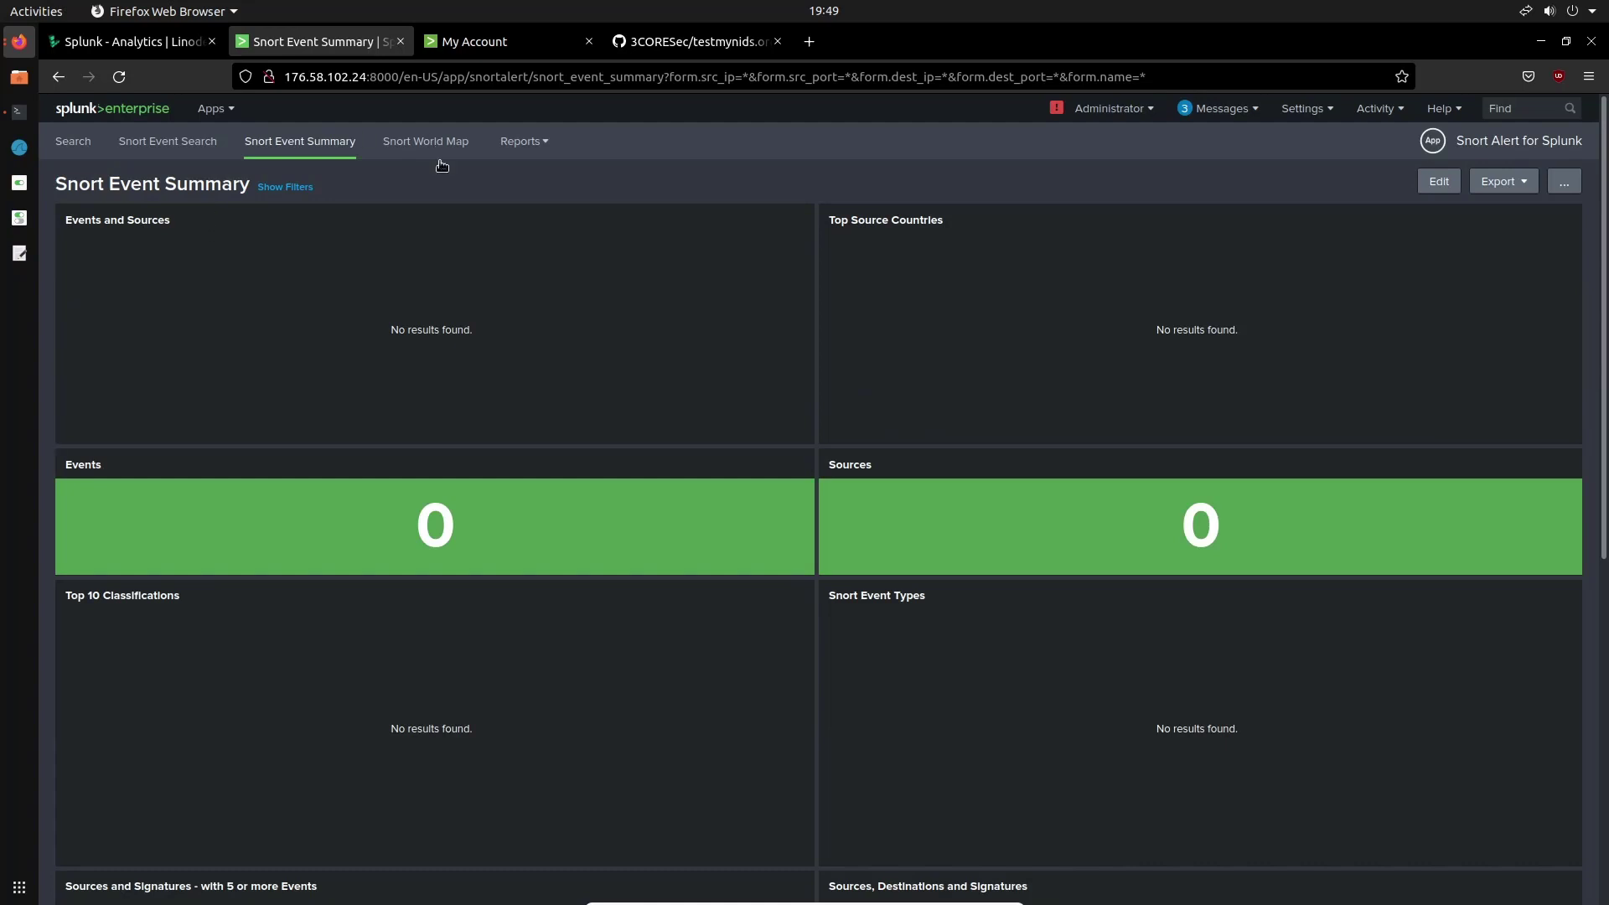
Switch to the splunk.com Universal Forwarder 8.2.5 download page and zoom it to 120%
click(513, 46)
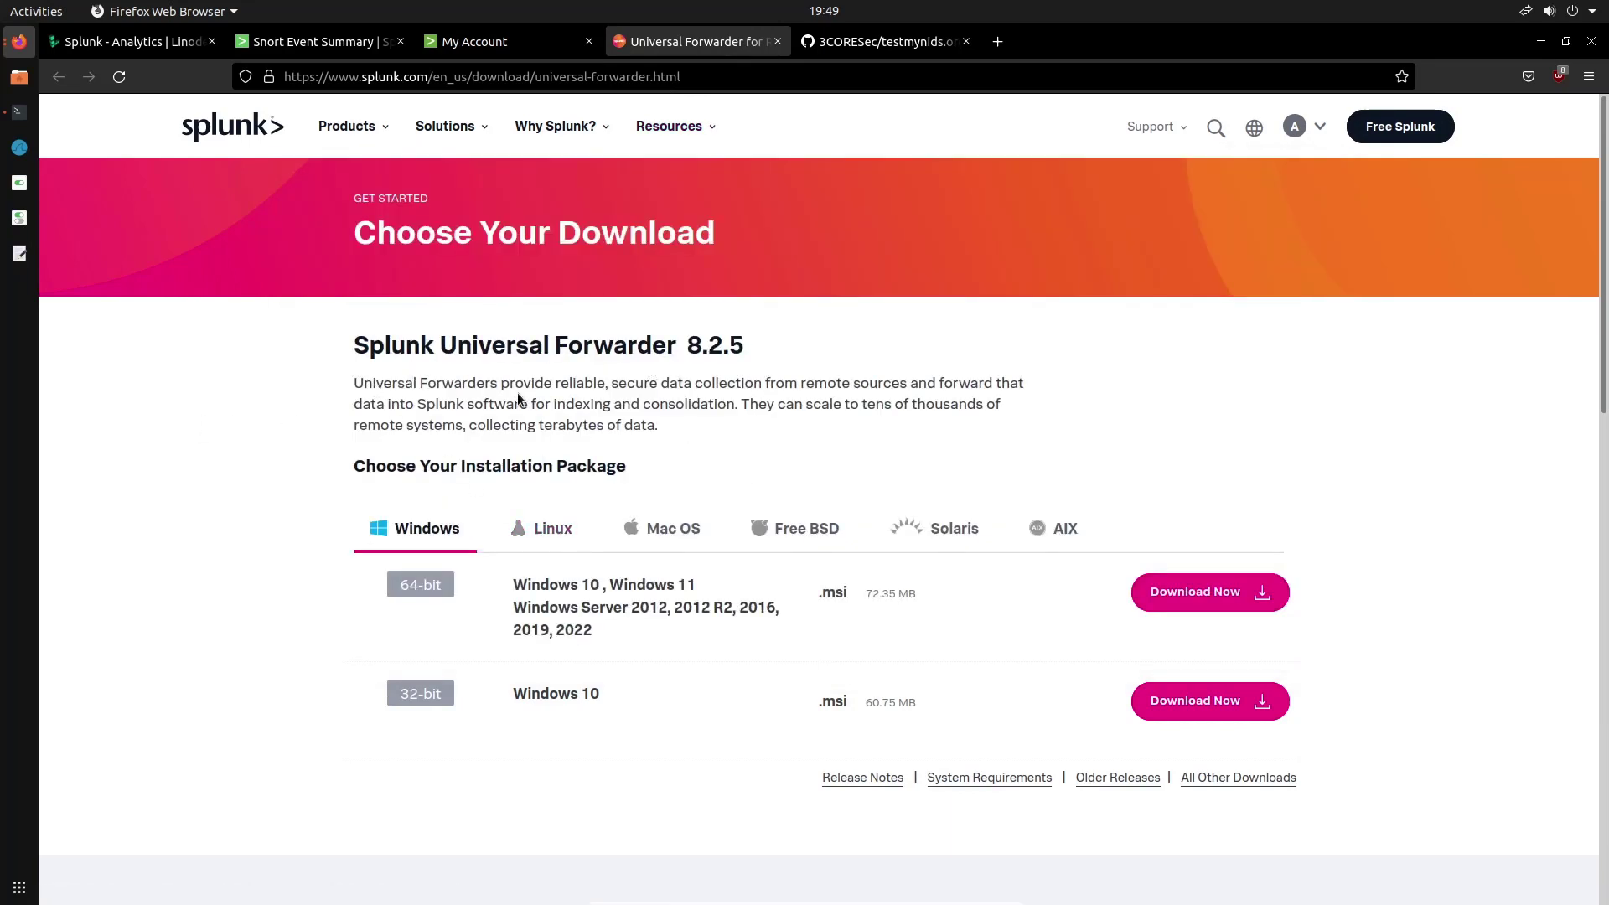
key(ctrl+plus)
key(ctrl+plus)
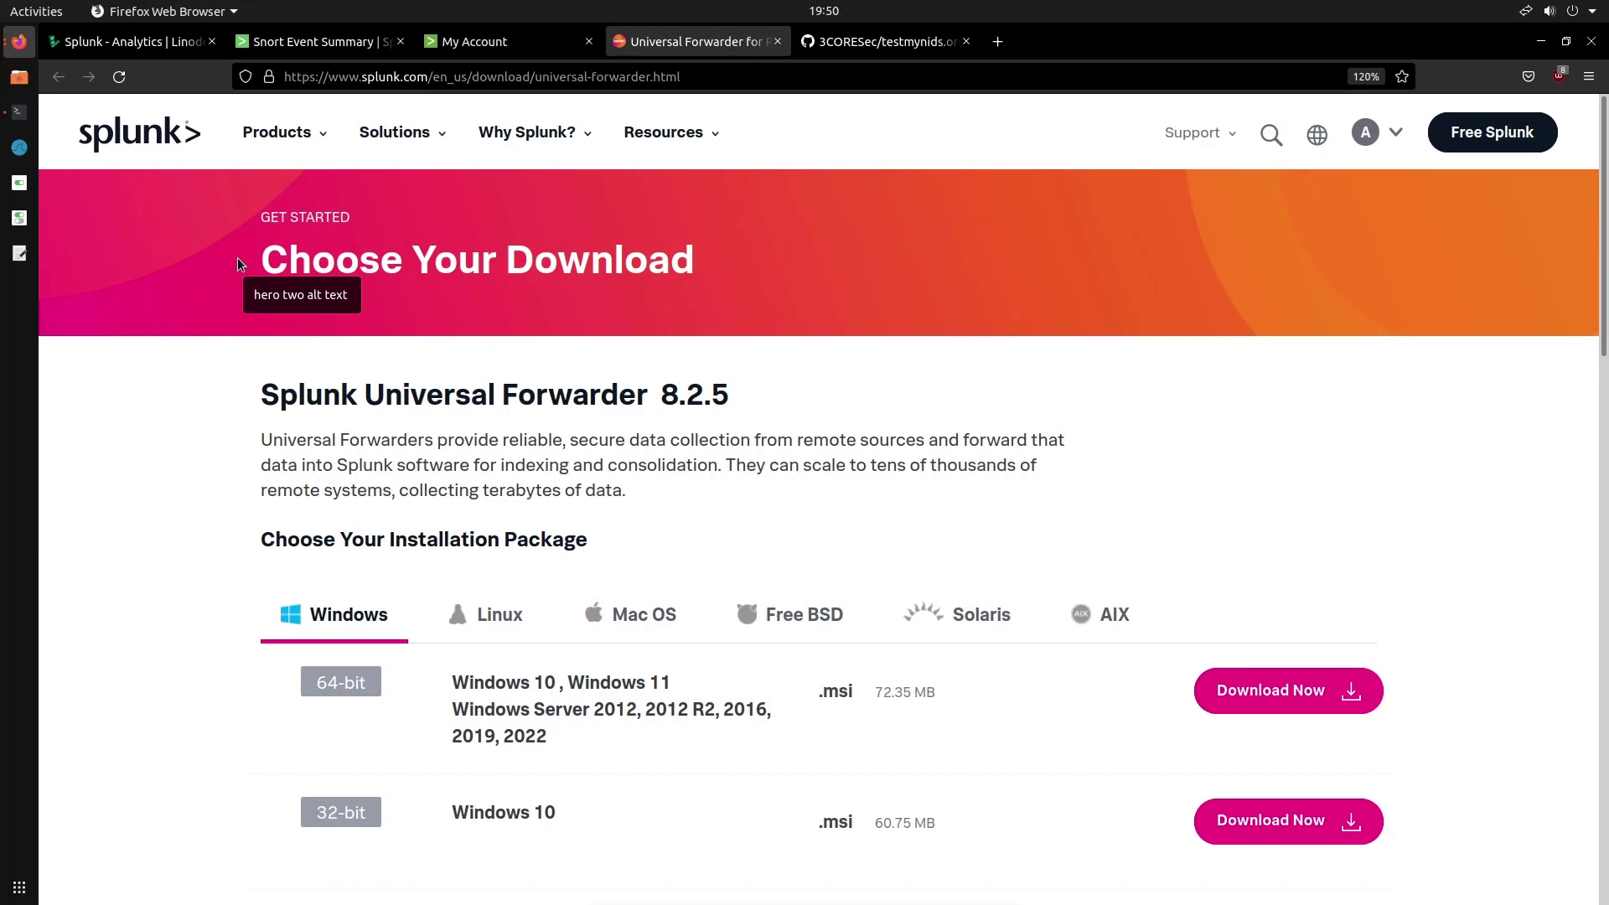
Download the 64-bit Linux .deb Universal Forwarder package (24.78 MB)
click(488, 615)
scroll(335, 586, down, 3)
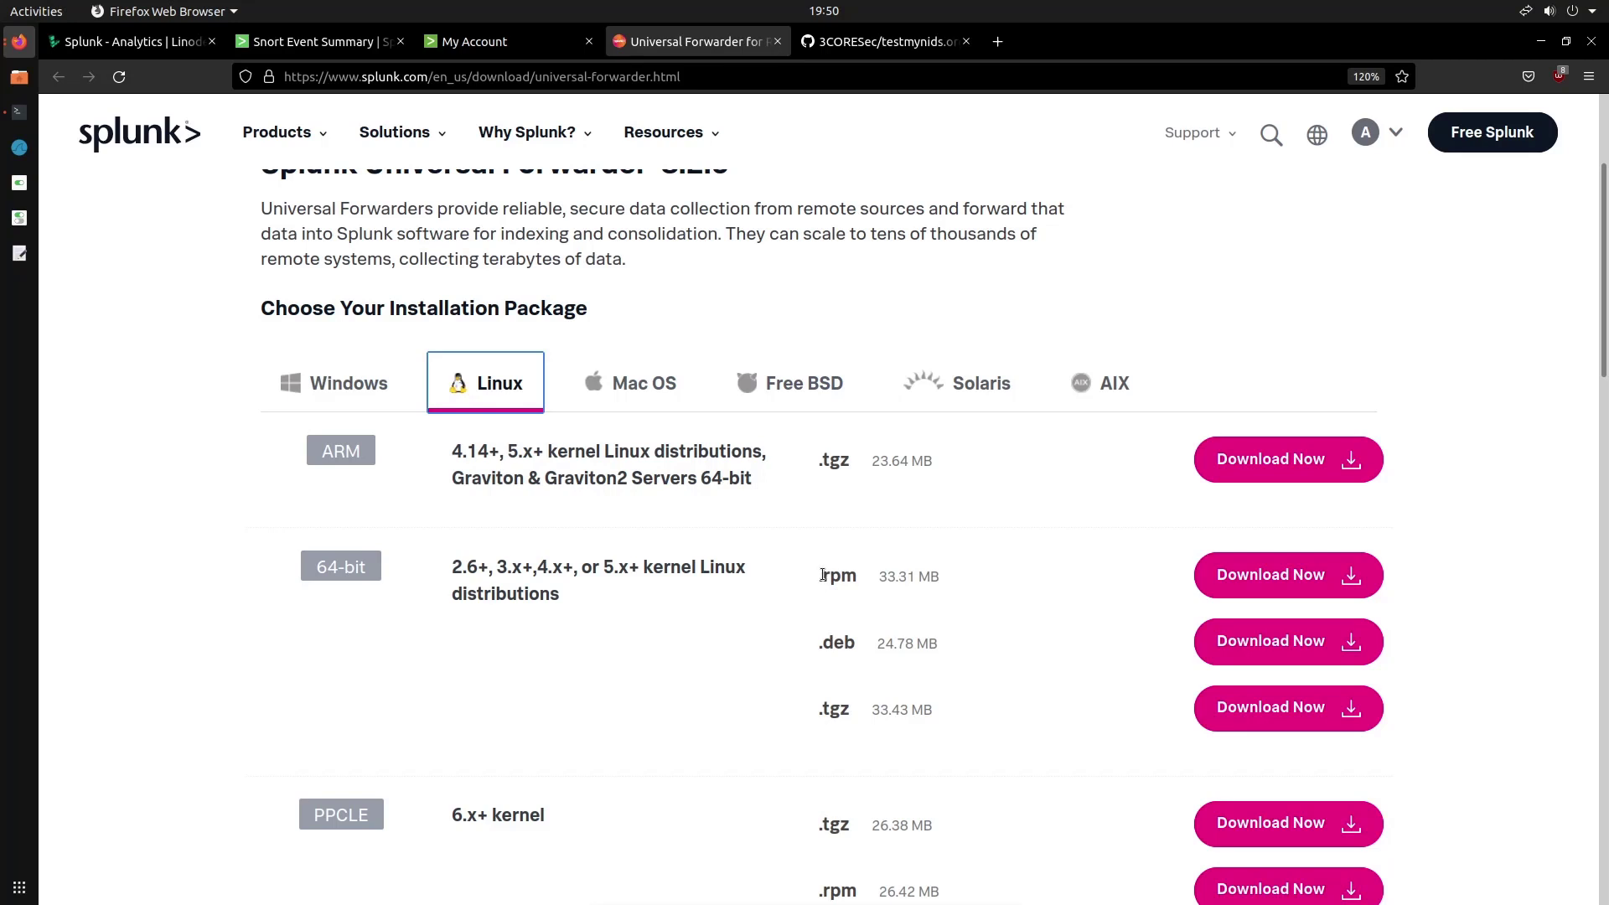
click(1288, 651)
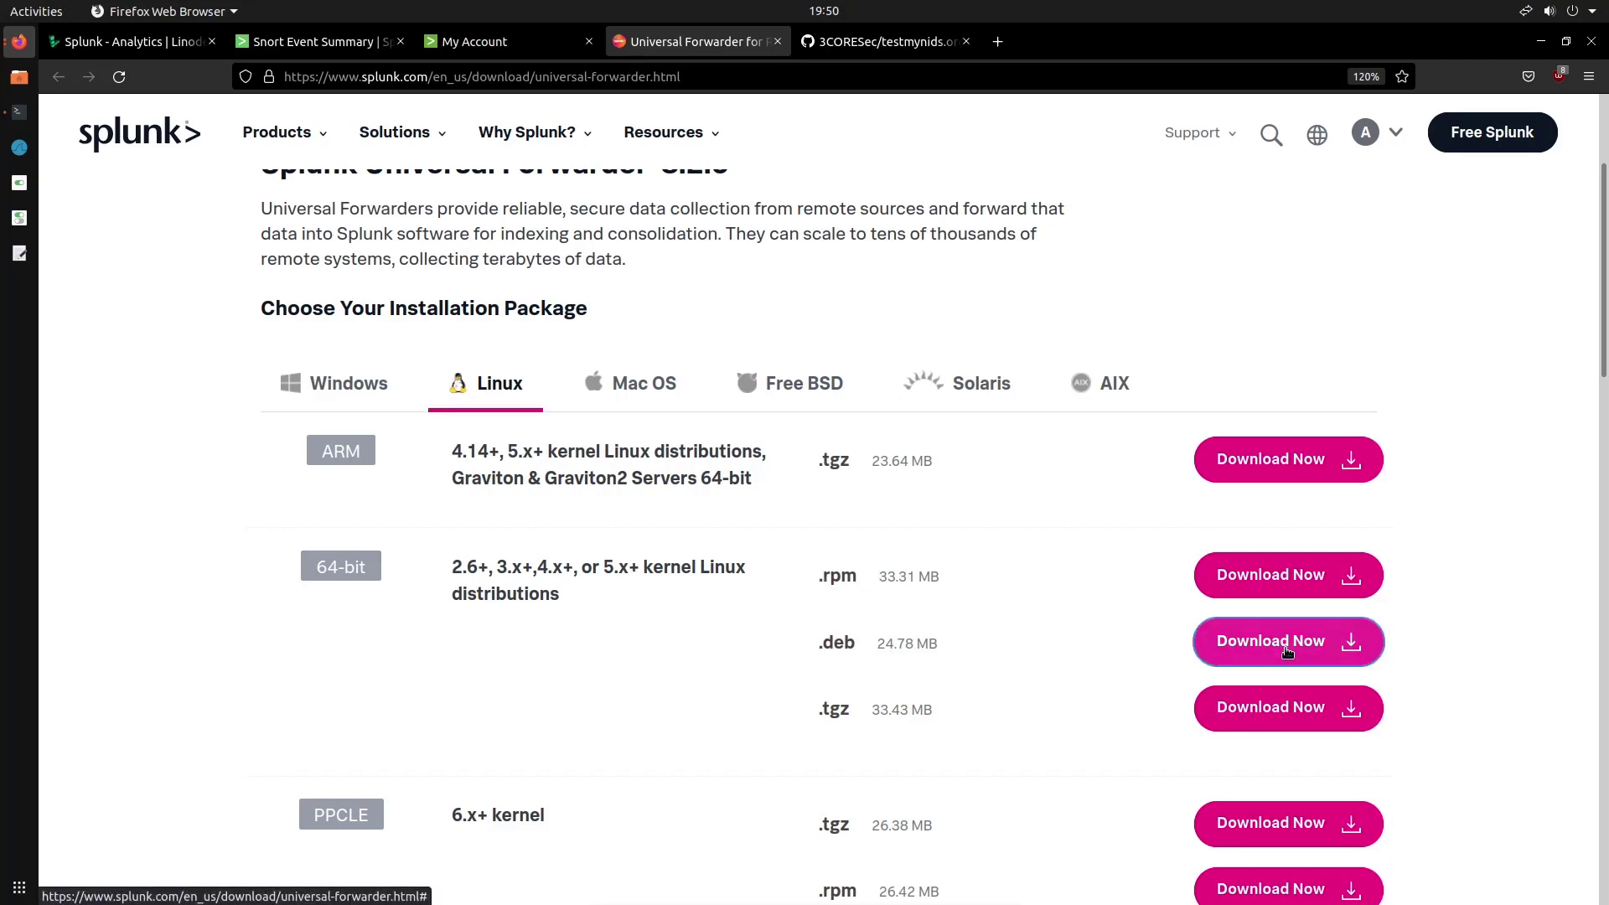